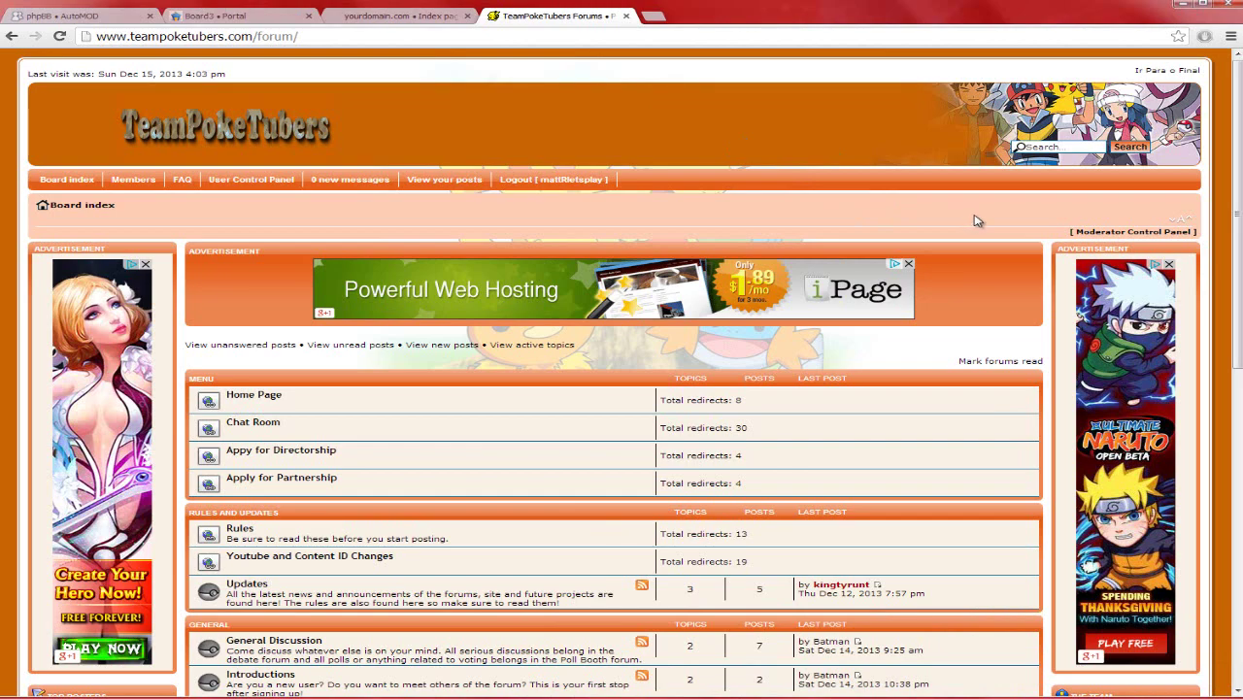
- Review the phpBB test forum's board index, highlighting its title and description
scroll(977, 220, down, 8)
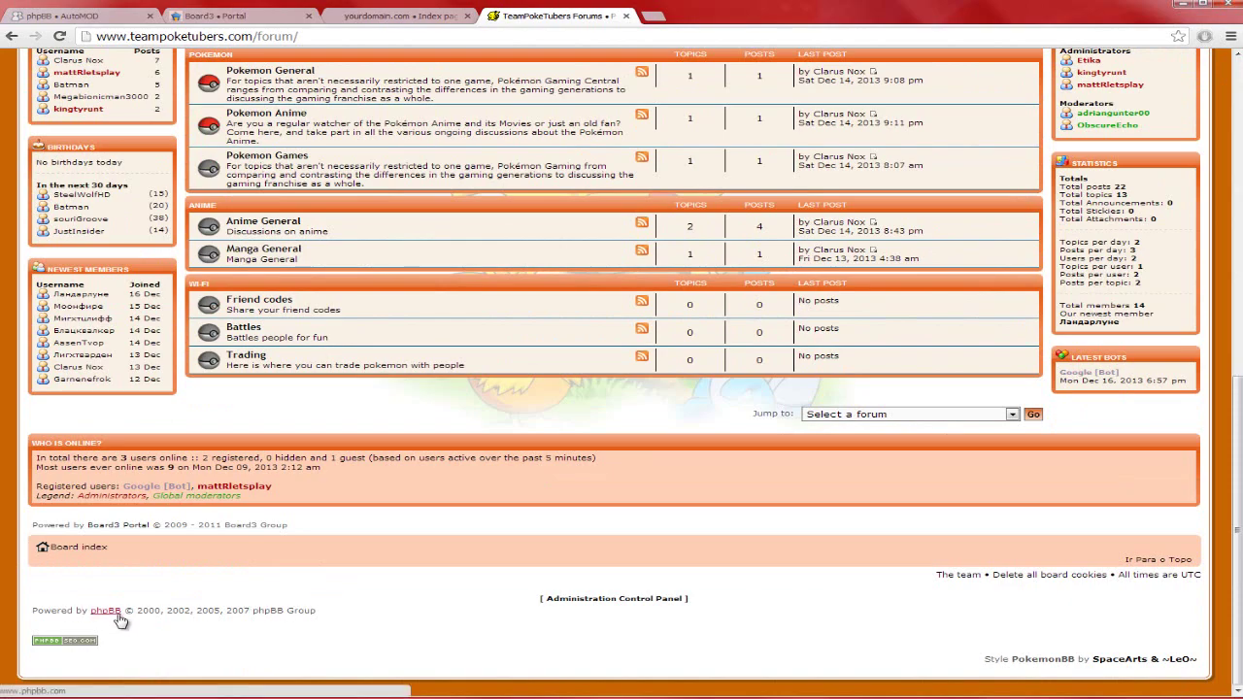
scroll(530, 360, up, 5)
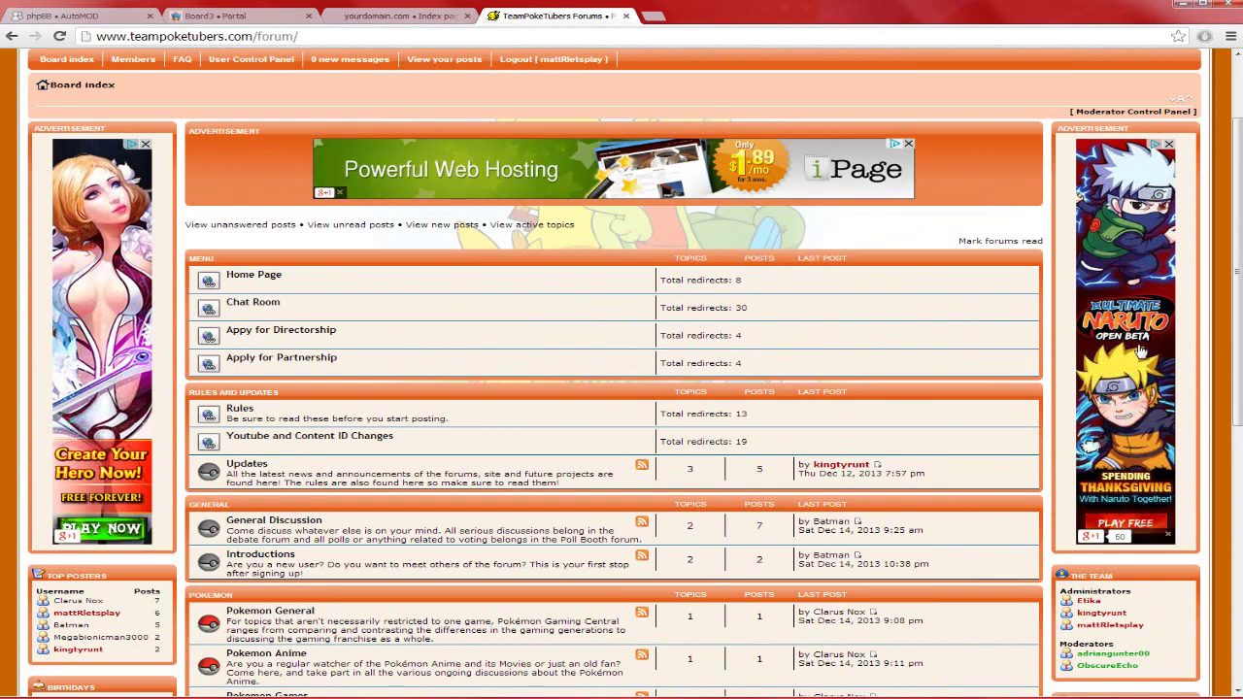
scroll(226, 364, down, 3)
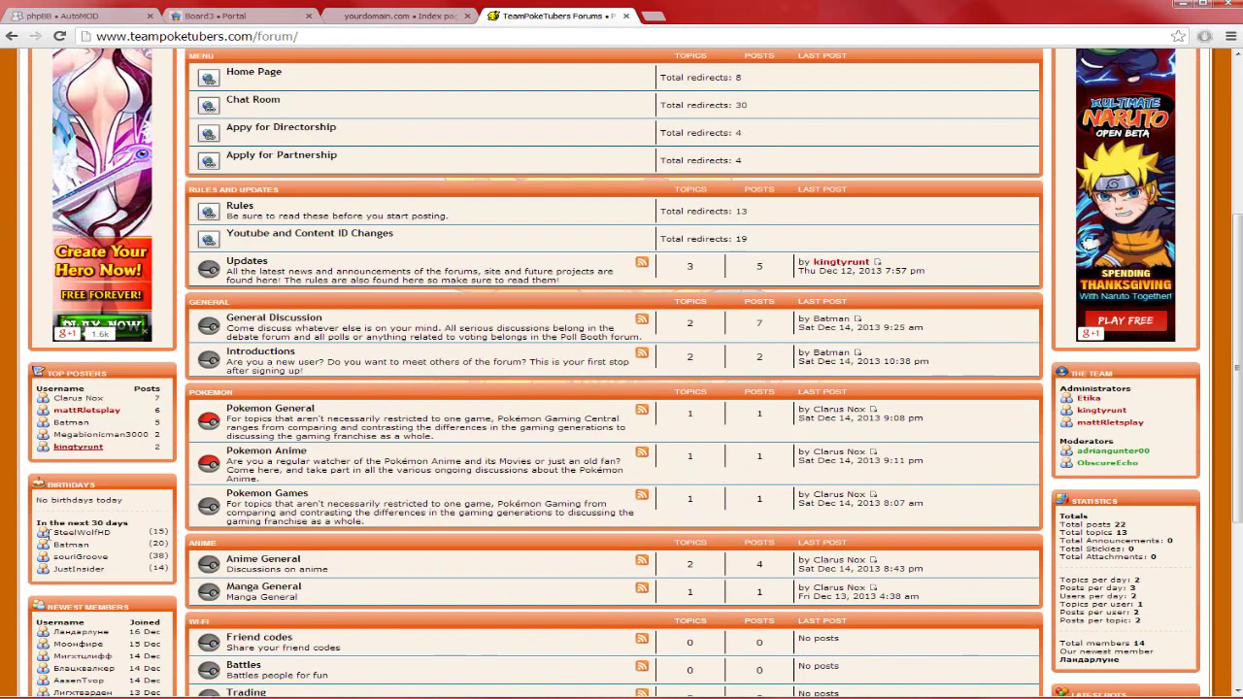
scroll(58, 330, down, 2)
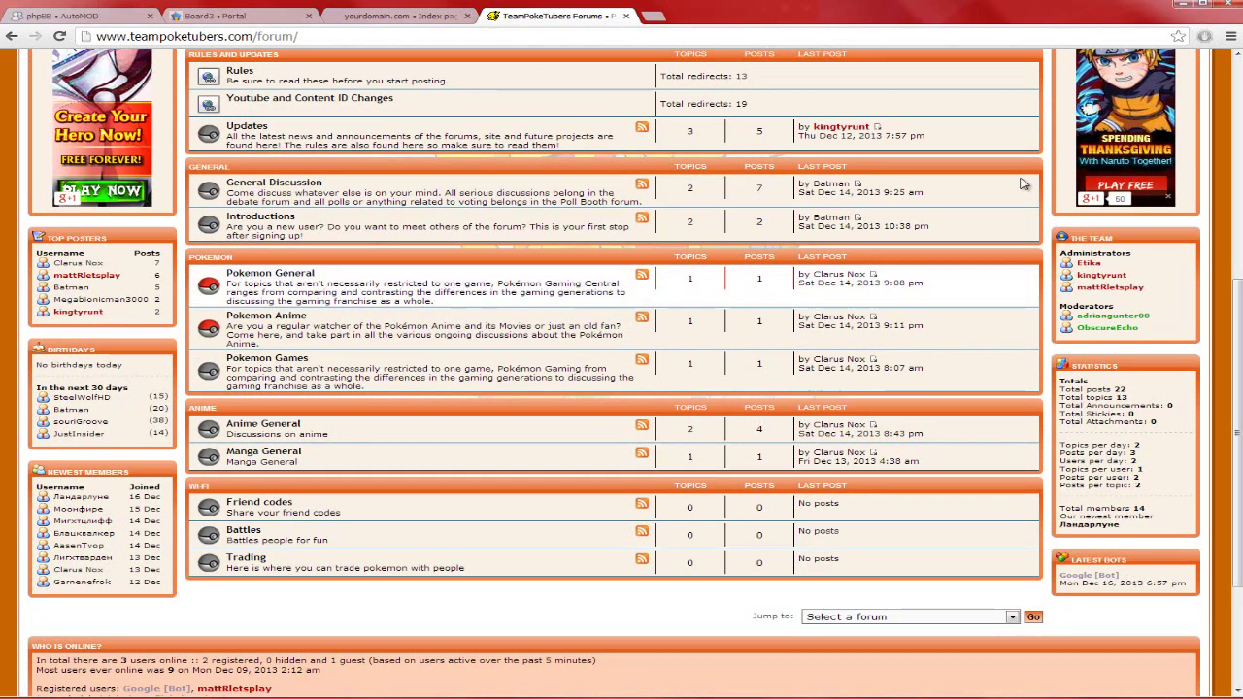
scroll(845, 387, down, 2)
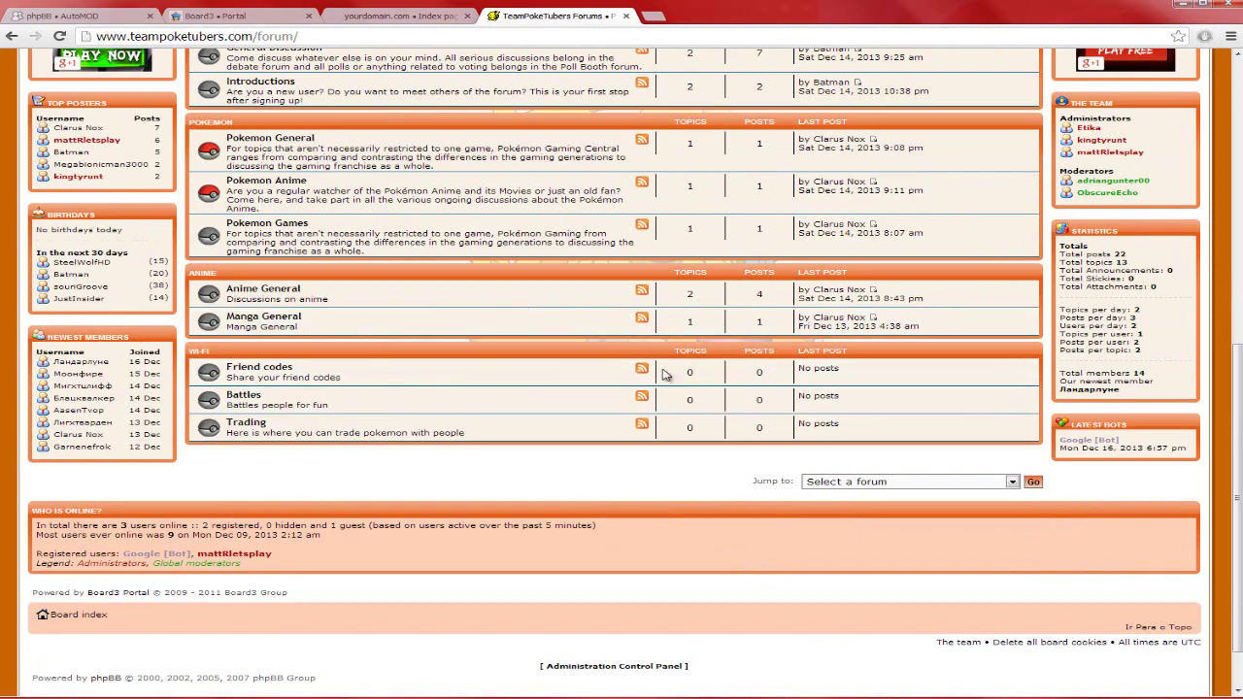
scroll(762, 403, up, 8)
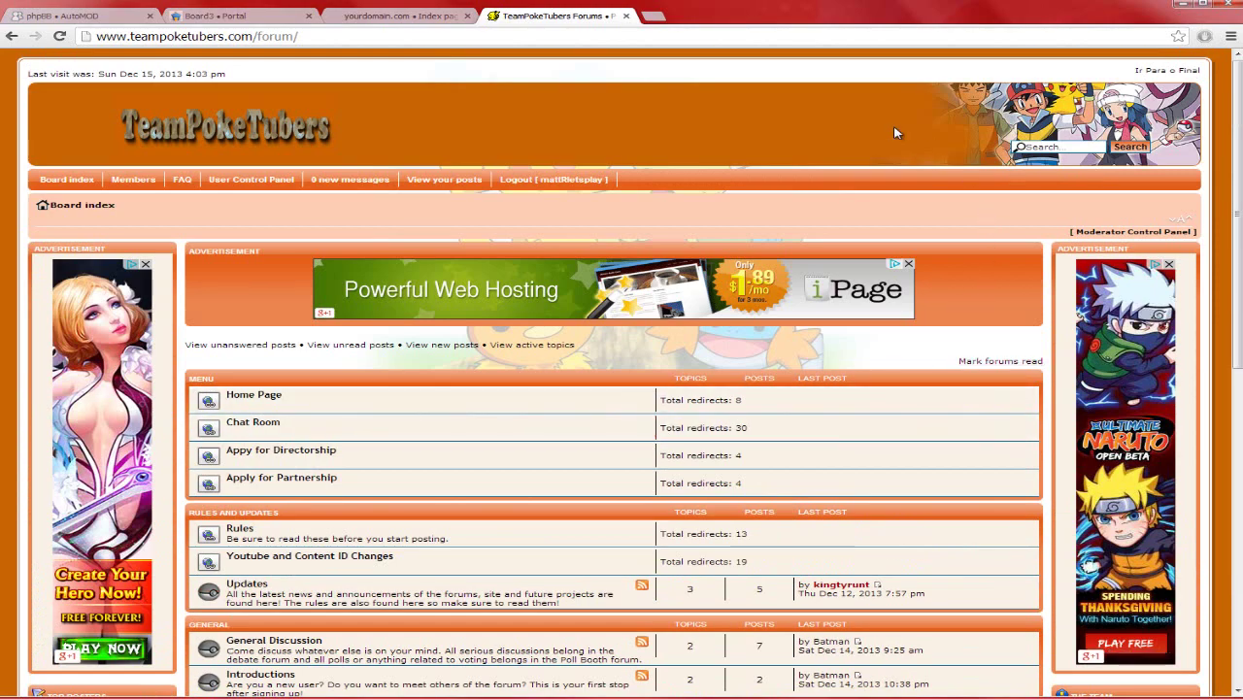
click(379, 16)
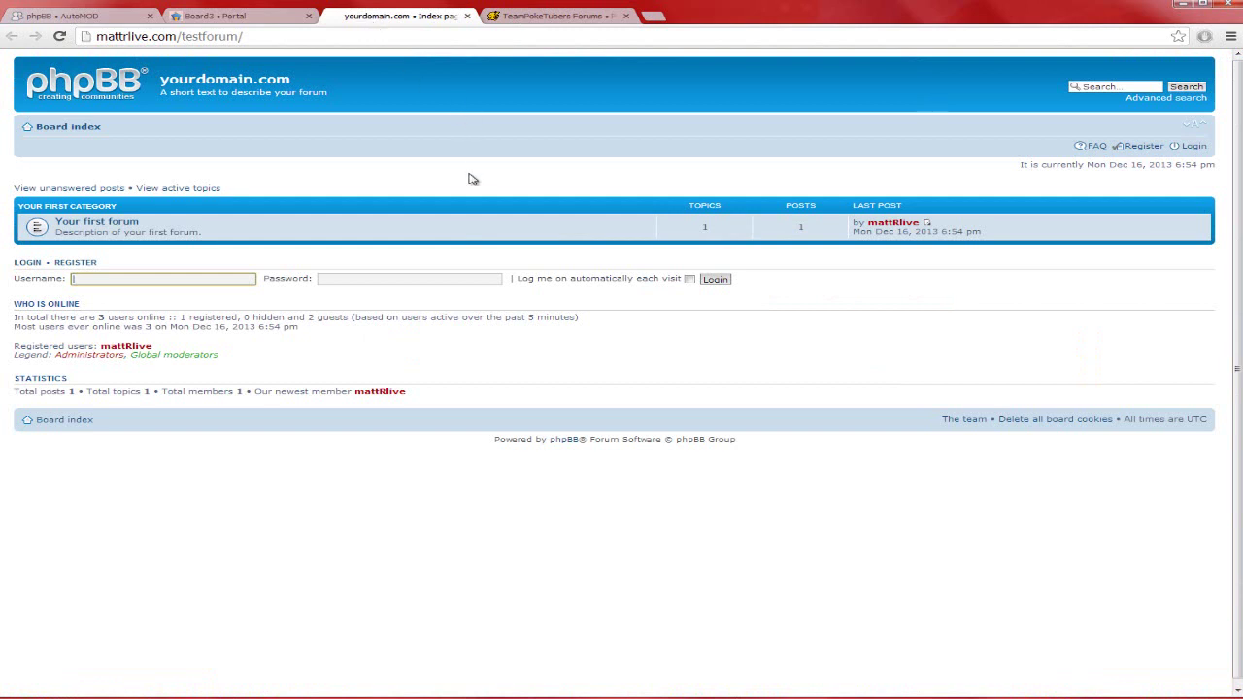
double_click(182, 36)
click(573, 166)
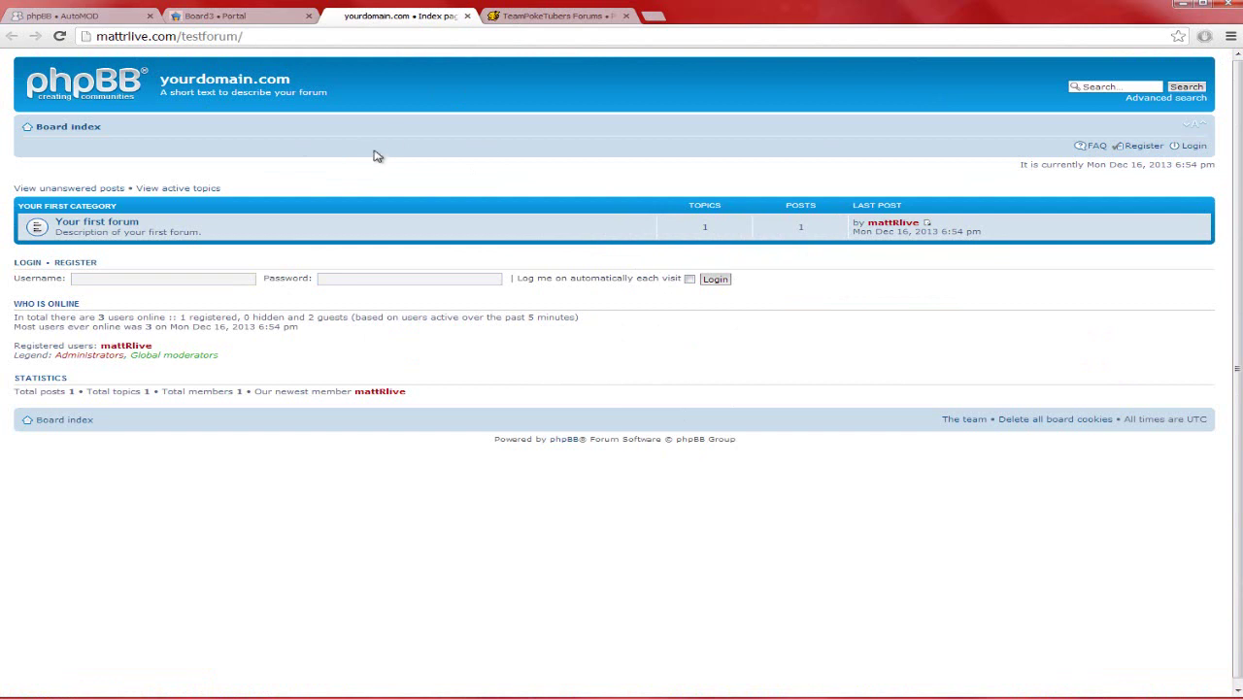
drag(379, 103, 143, 83)
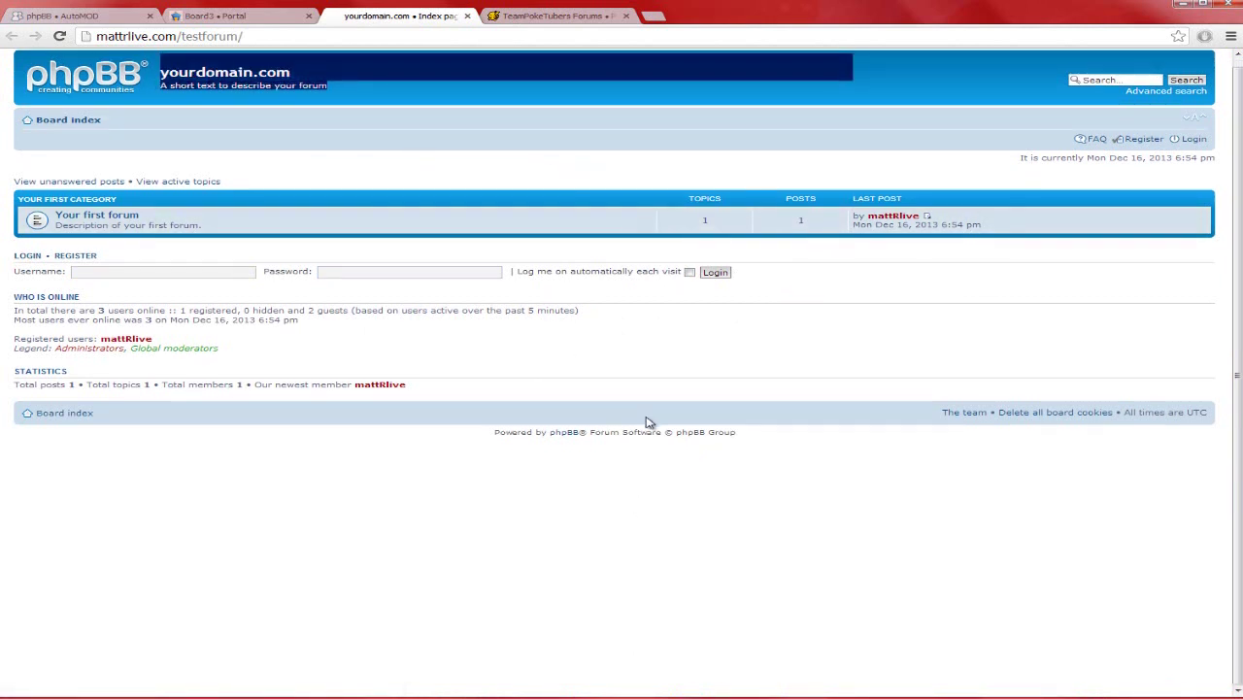
- Compare it with the TeamPokeTubers forum, then bring up the phpBB.com AutoMOD 1.0.2 page
click(525, 16)
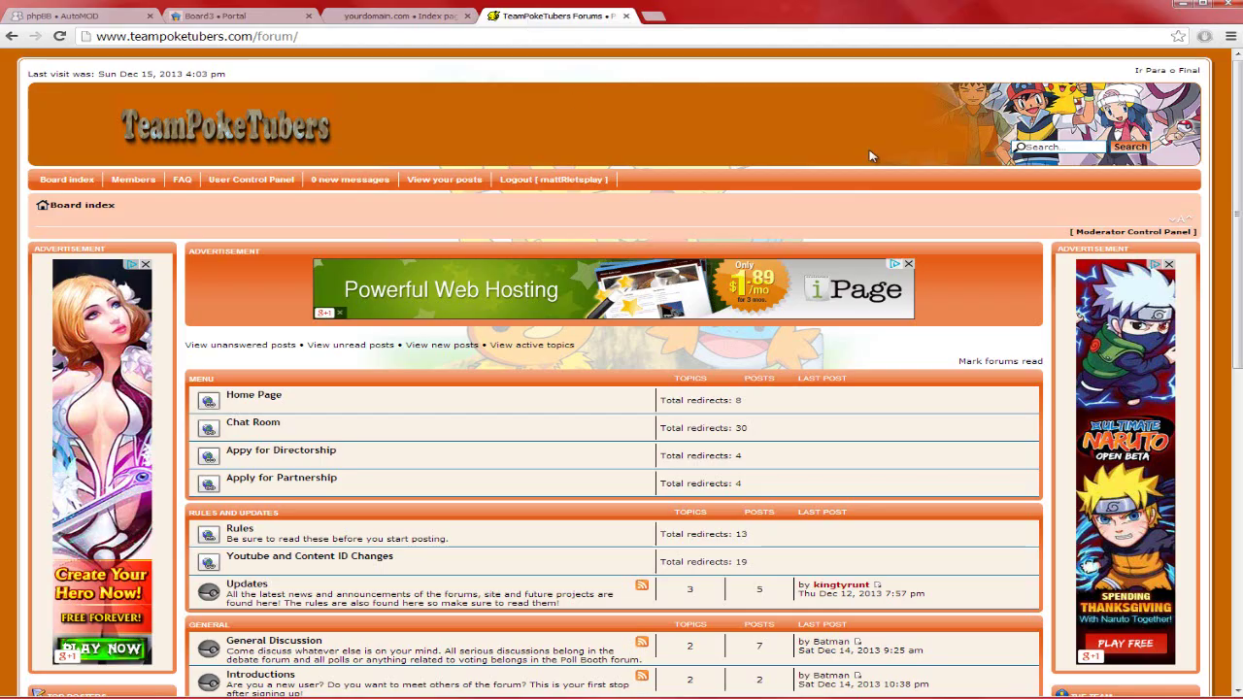
scroll(1005, 246, down, 5)
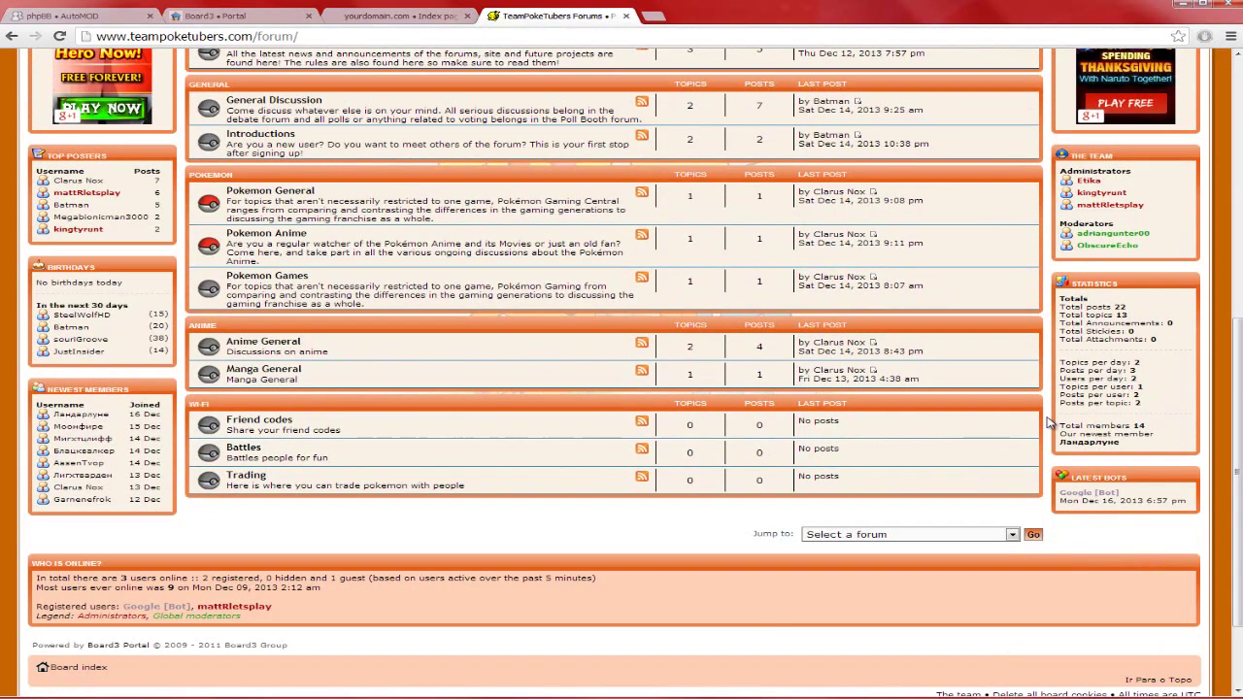
scroll(1049, 413, up, 5)
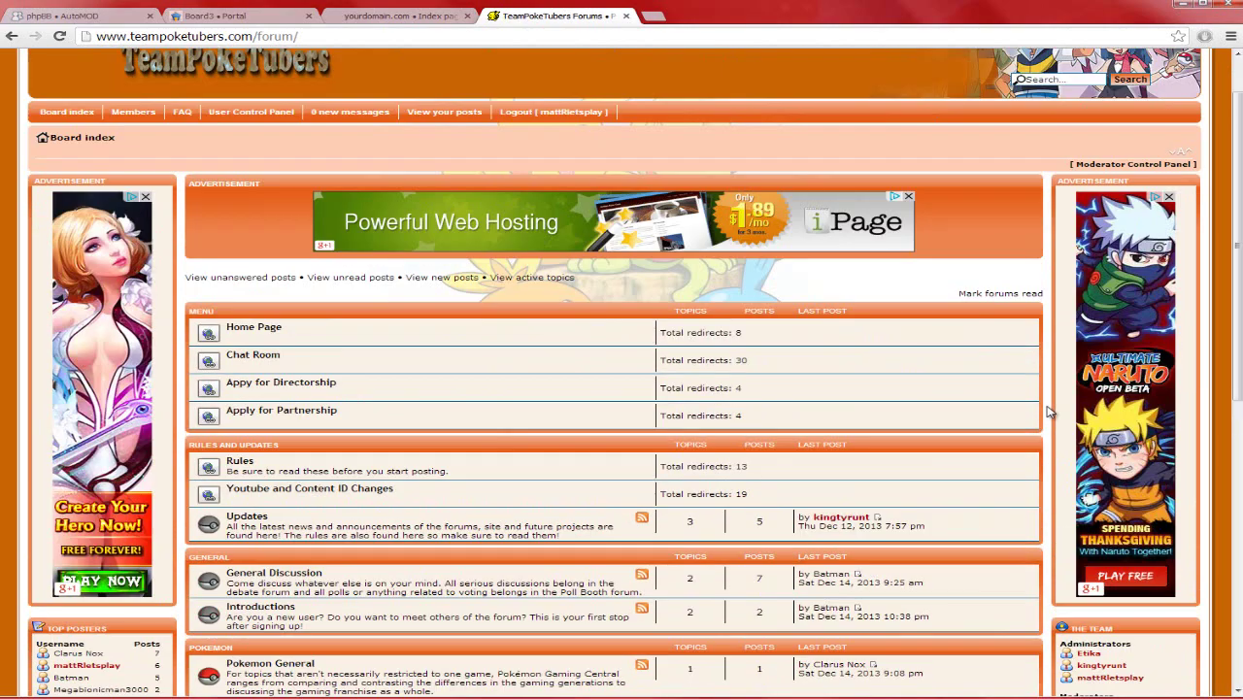
click(398, 15)
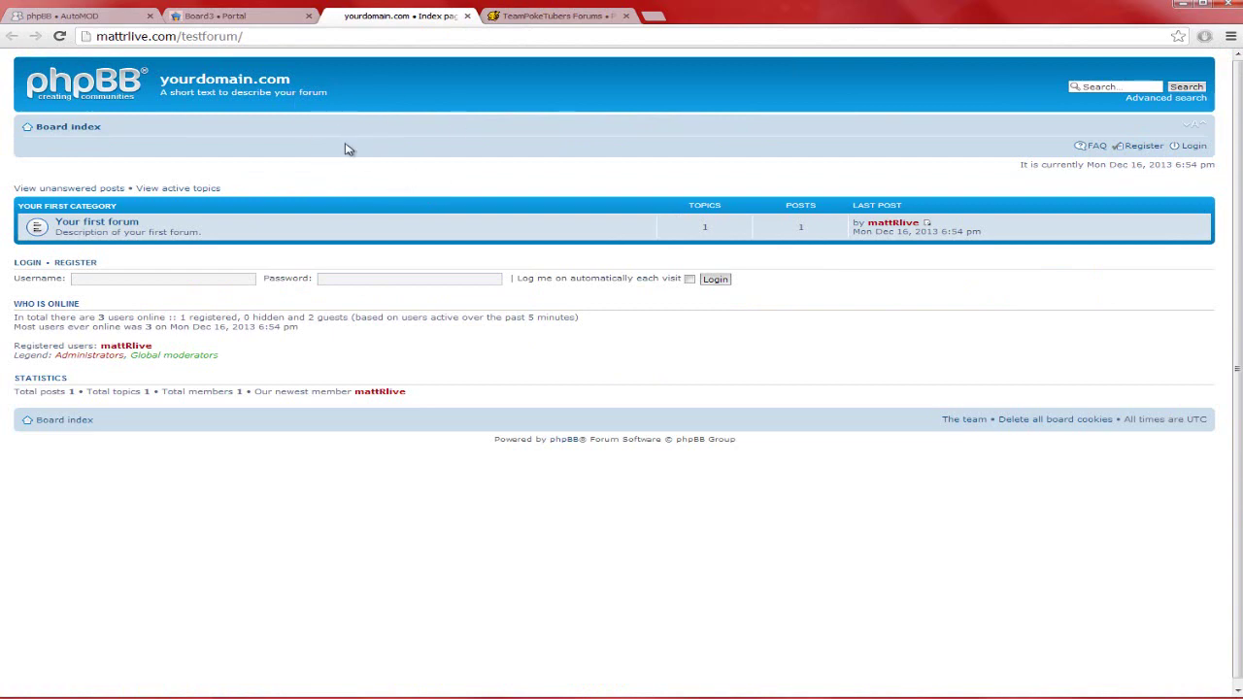
click(56, 17)
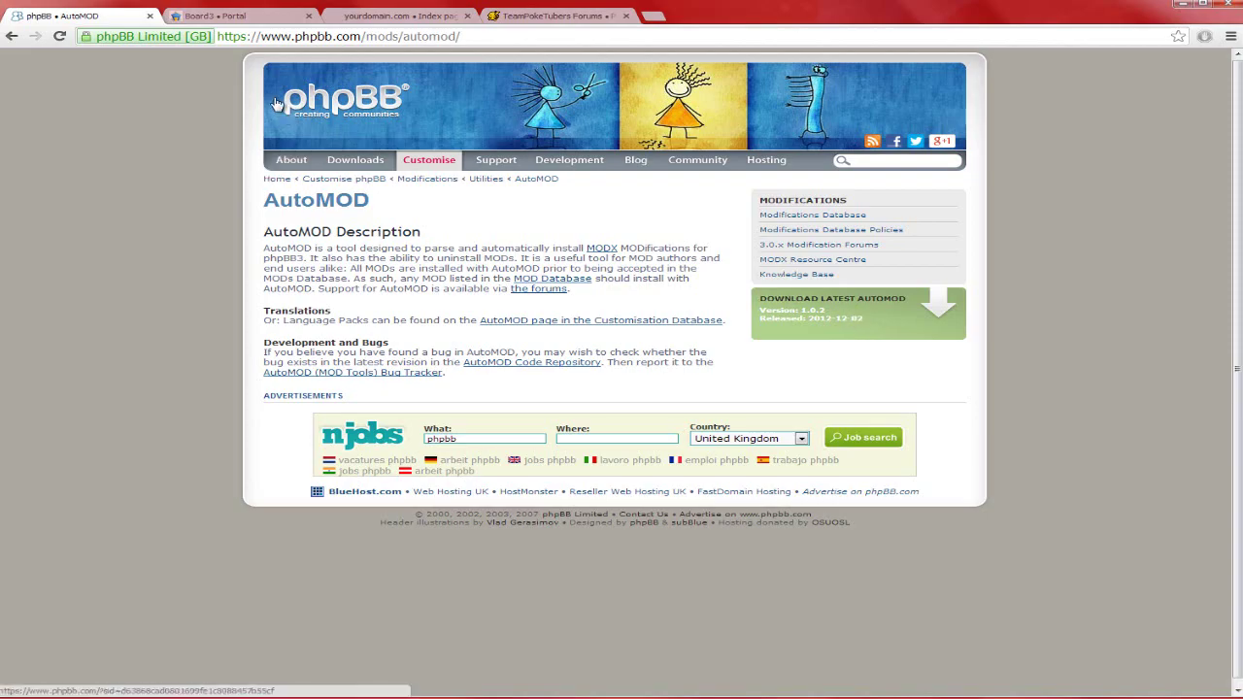
- Scroll through the board3.de homepage and its Board3 Portal 2.0.1 release announcement
click(236, 19)
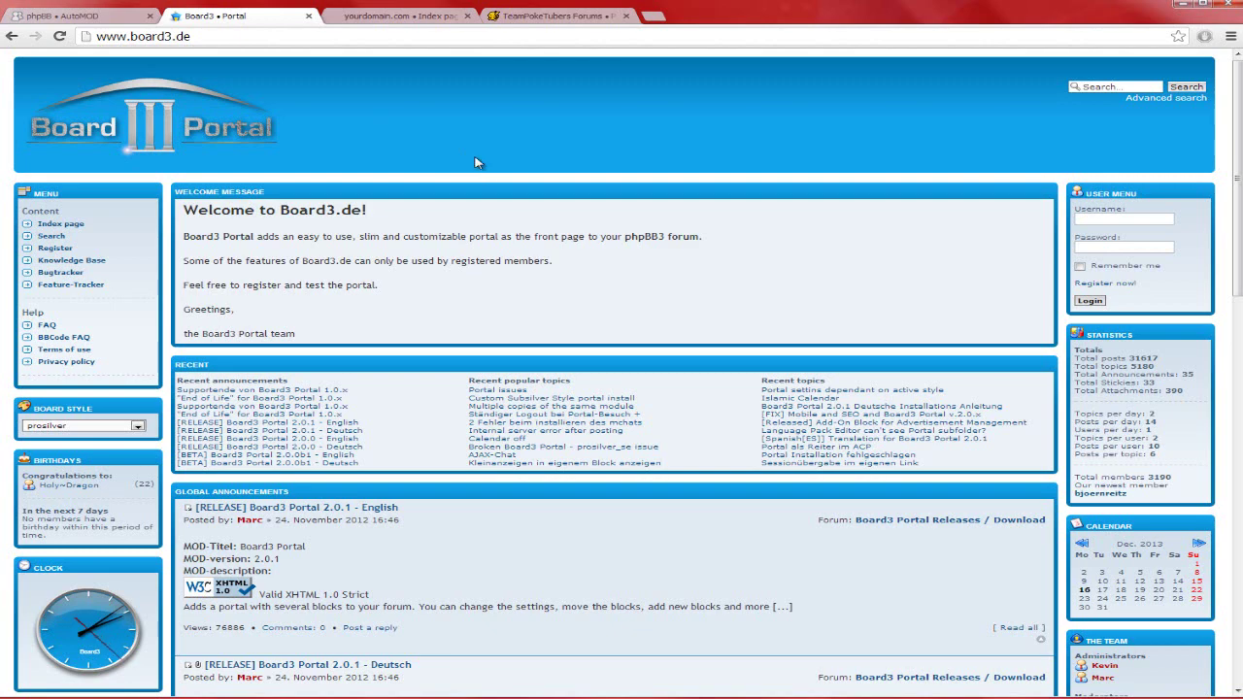
scroll(653, 257, down, 4)
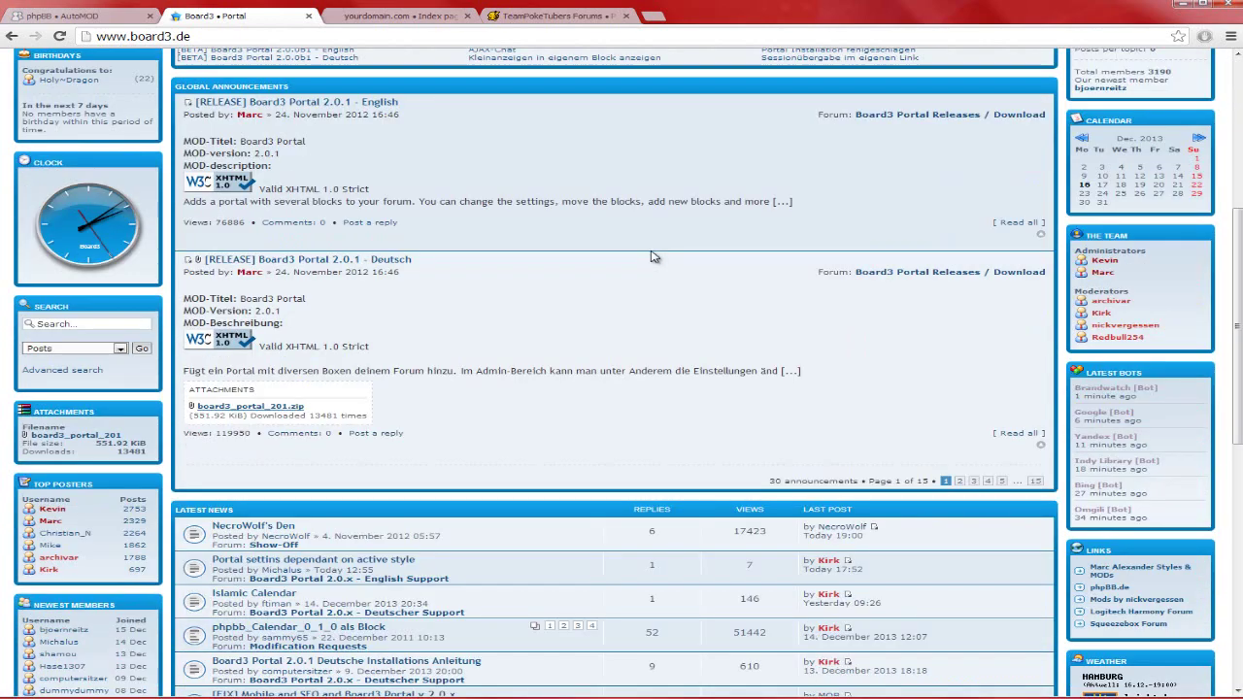
scroll(653, 257, down, 7)
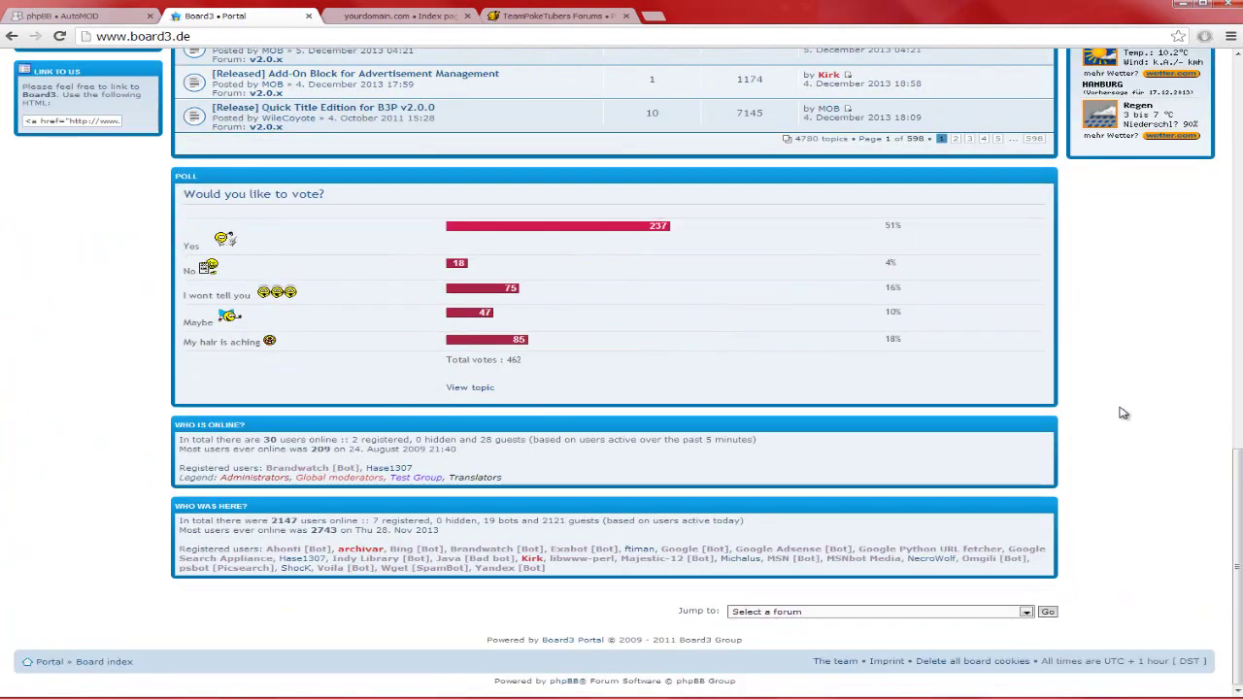
scroll(1124, 414, up, 2)
scroll(1064, 339, up, 2)
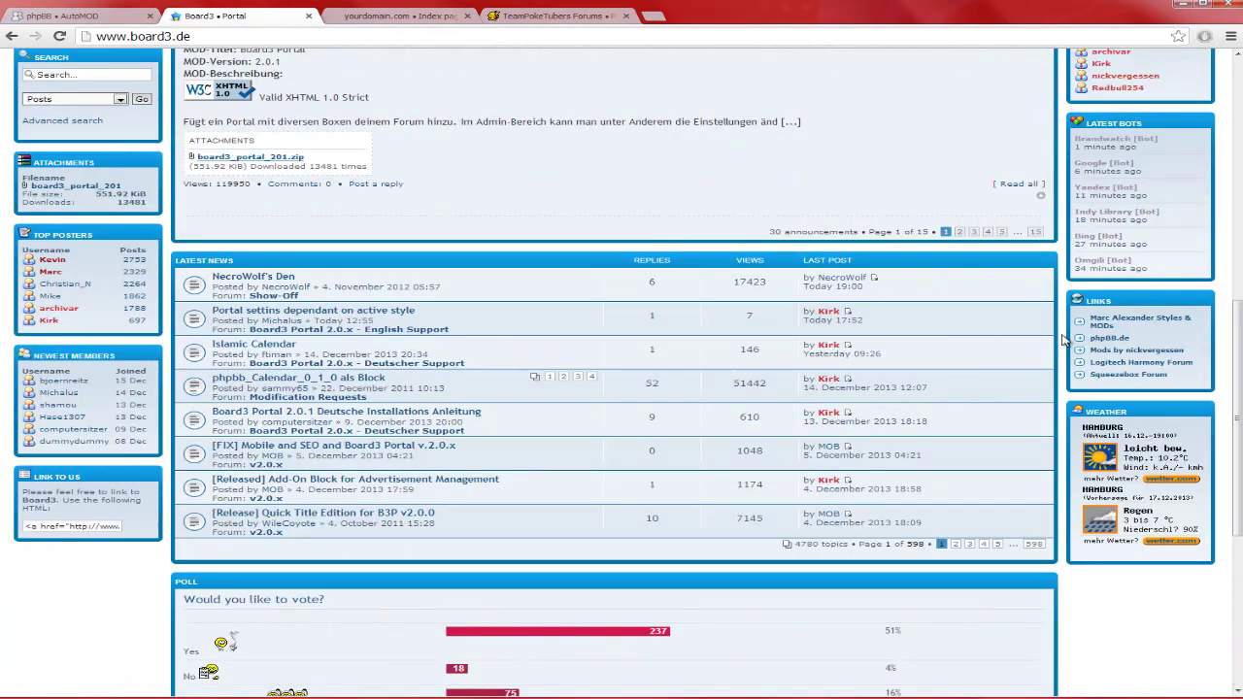
scroll(1064, 339, up, 2)
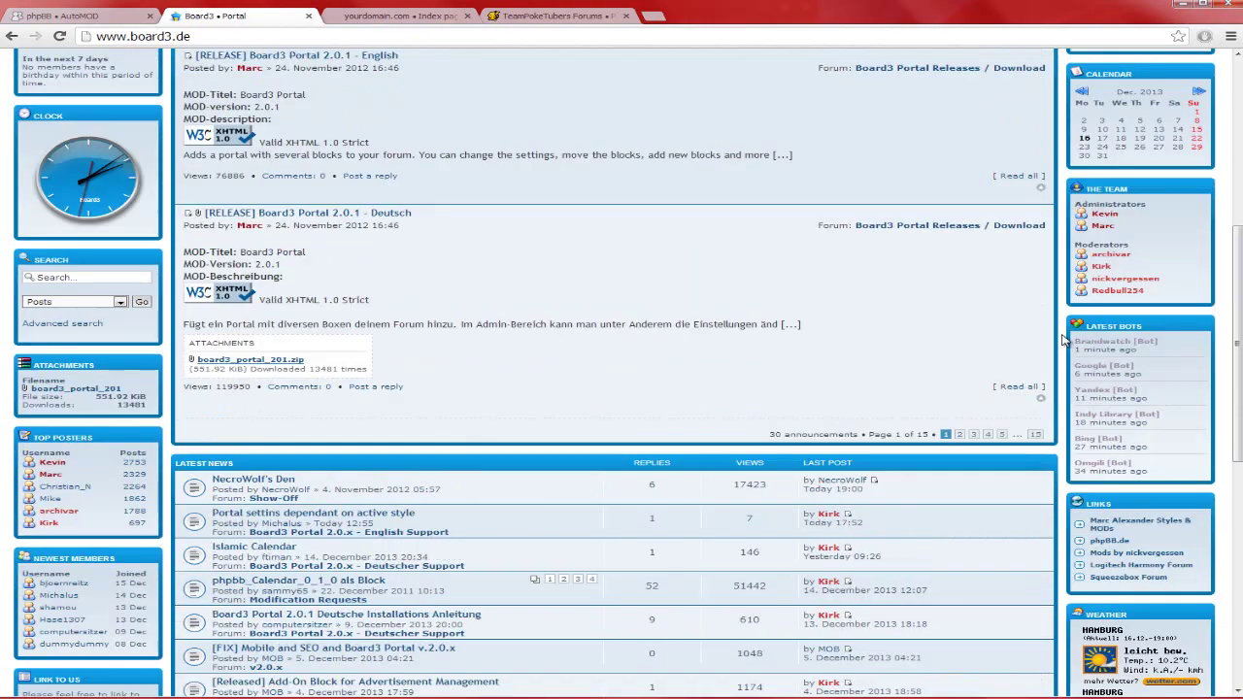
scroll(1064, 339, up, 5)
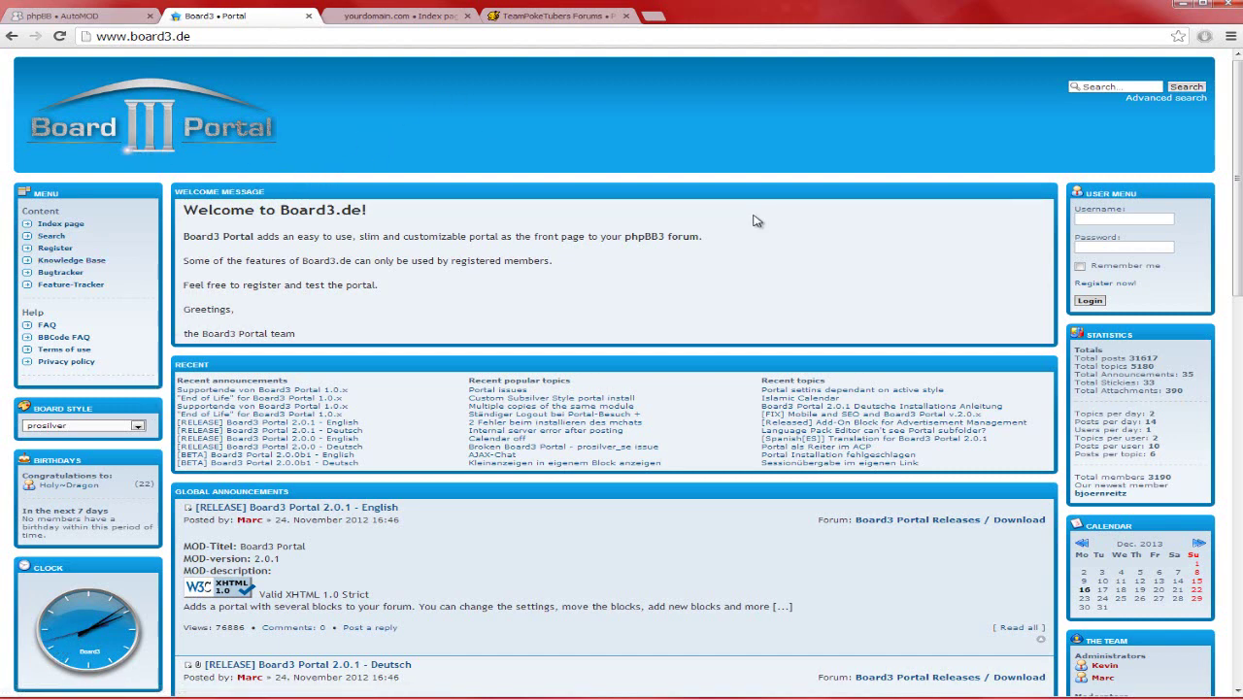
scroll(757, 221, down, 3)
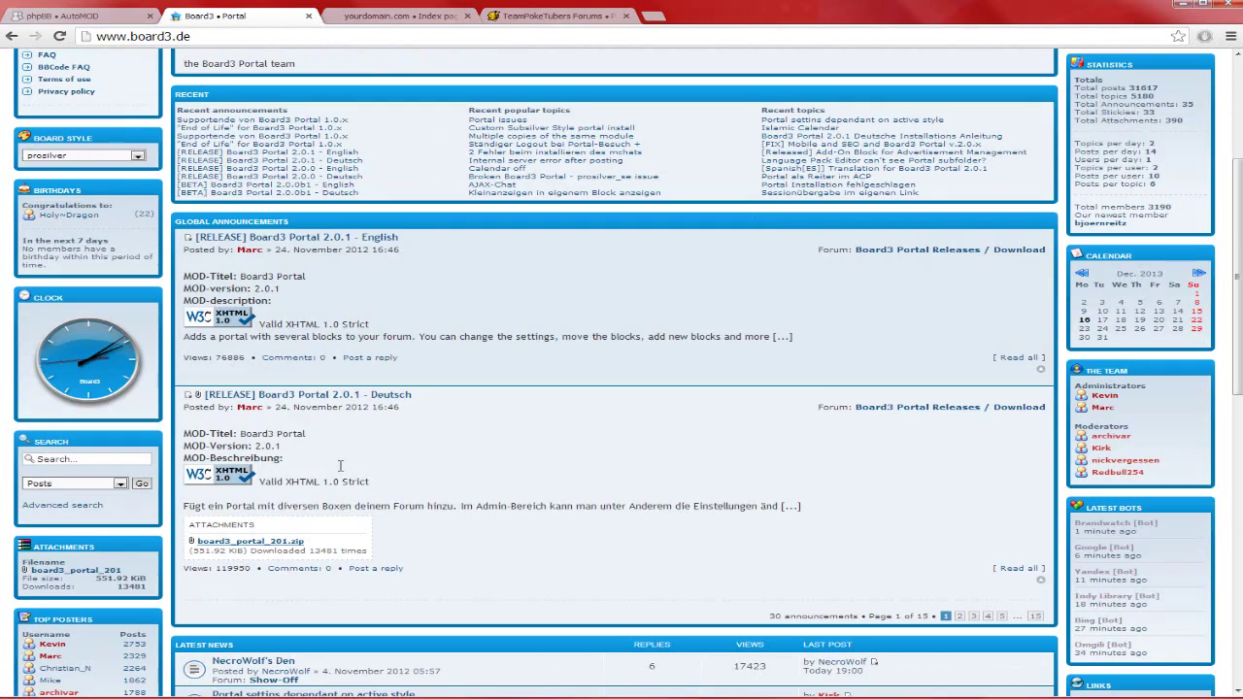
- Download board3_portal_201.zip from the release post and show it in its folder
click(56, 572)
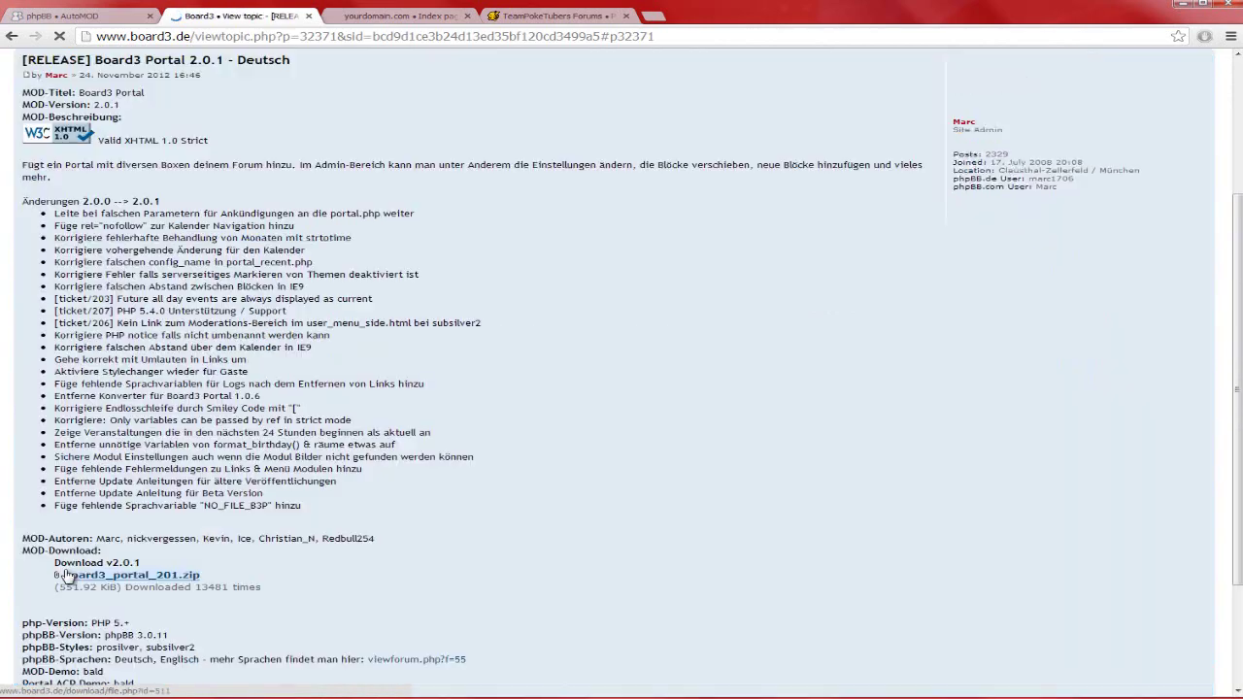
scroll(374, 253, up, 3)
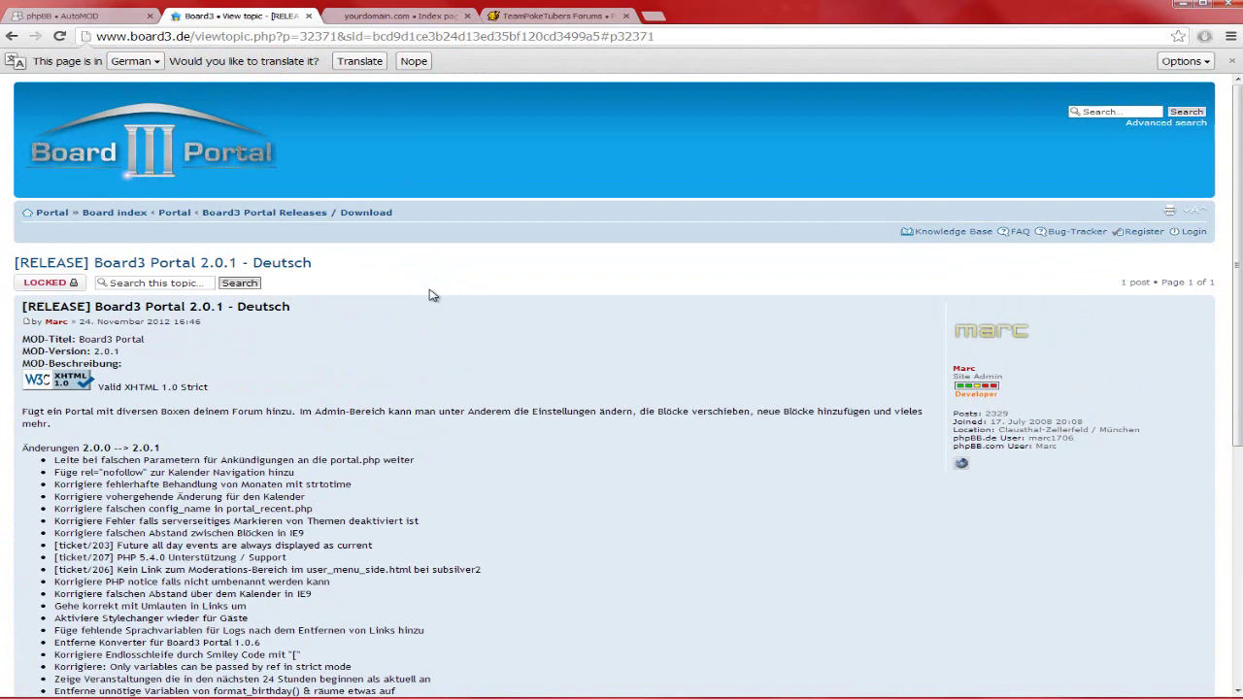
scroll(433, 296, down, 5)
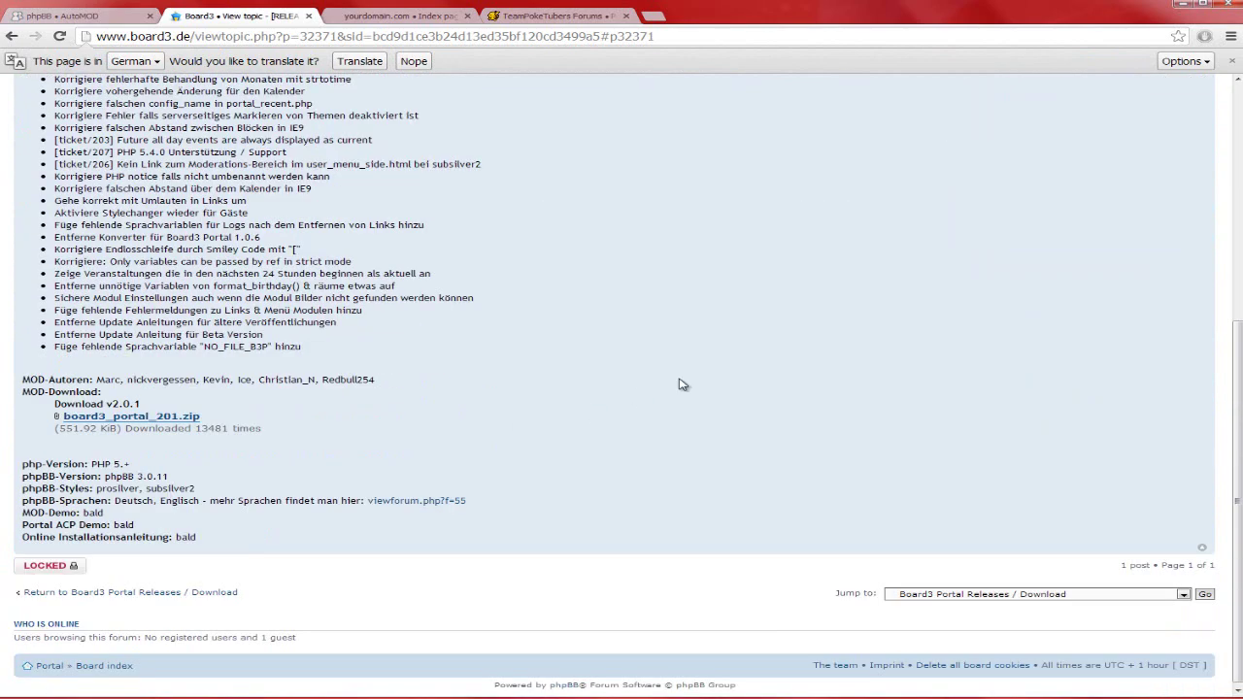
click(173, 421)
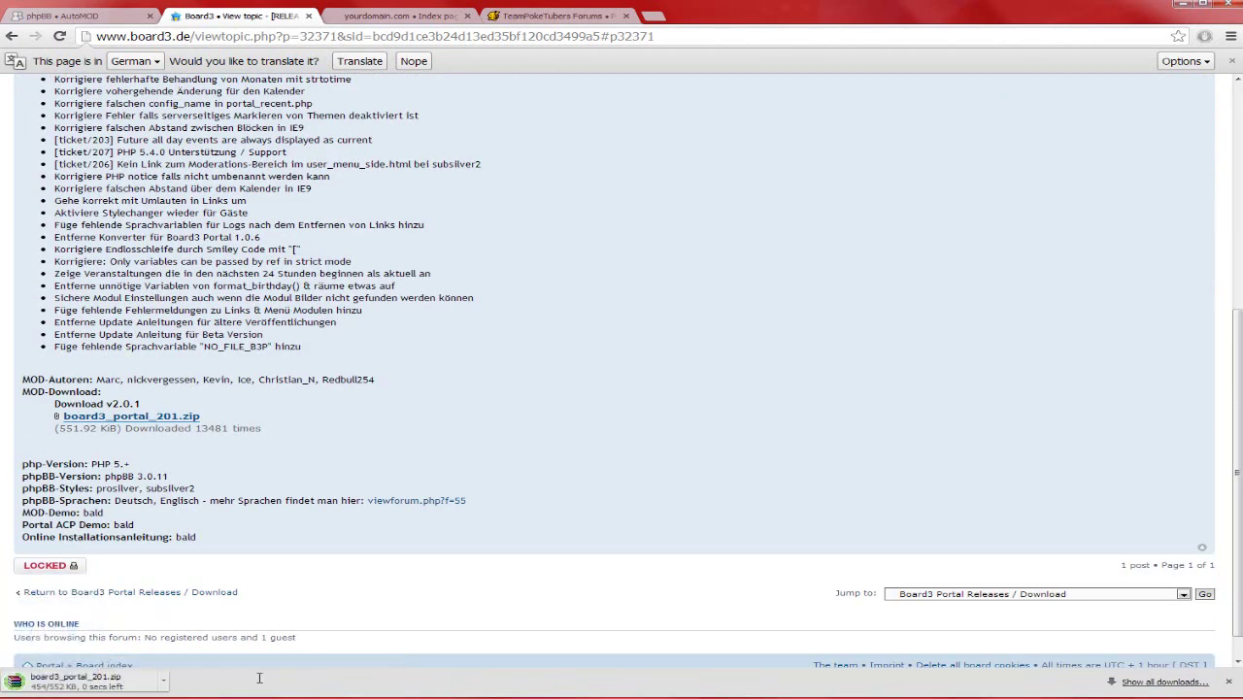
click(162, 684)
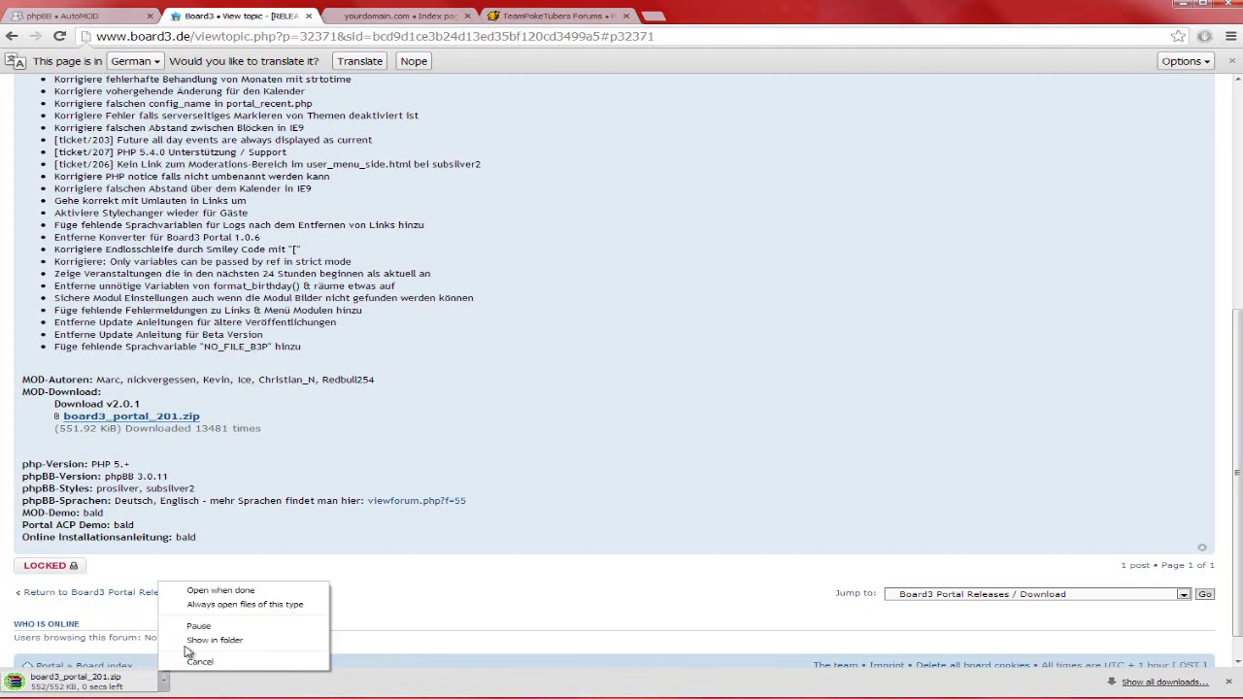
click(193, 643)
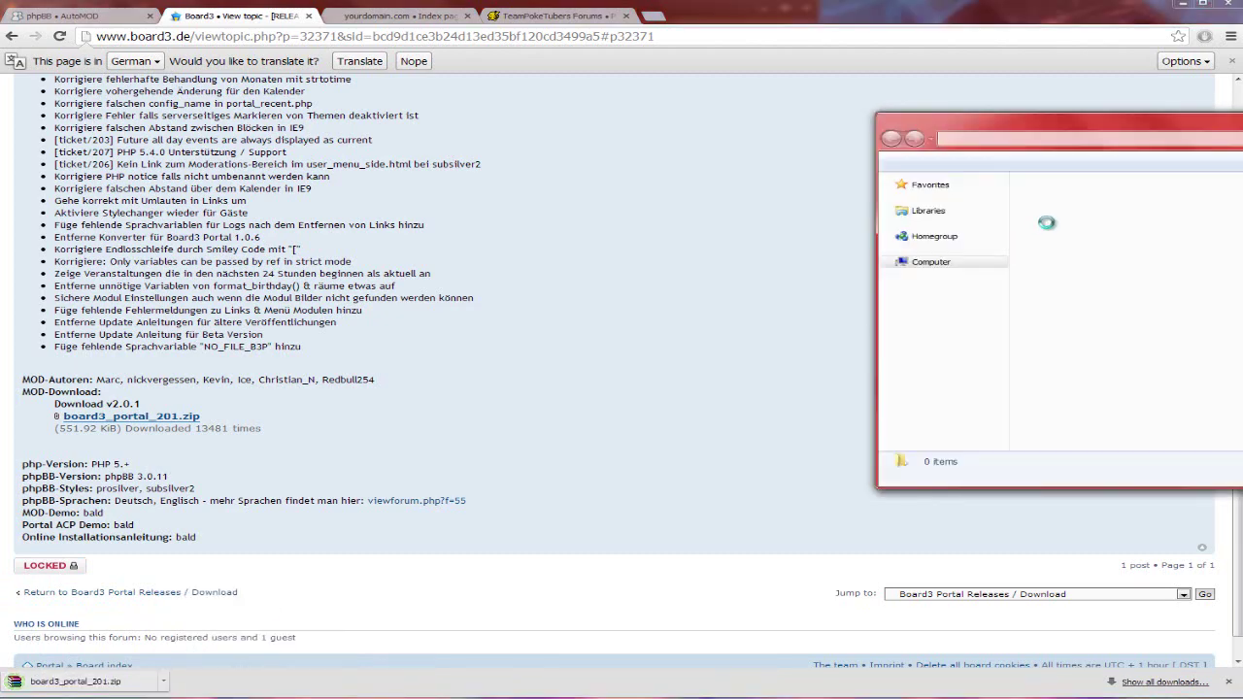
- Arrange the windows and check both board3_portal_201.zip and automod-1.0.2.zip in Downloads
drag(1087, 129, 628, 163)
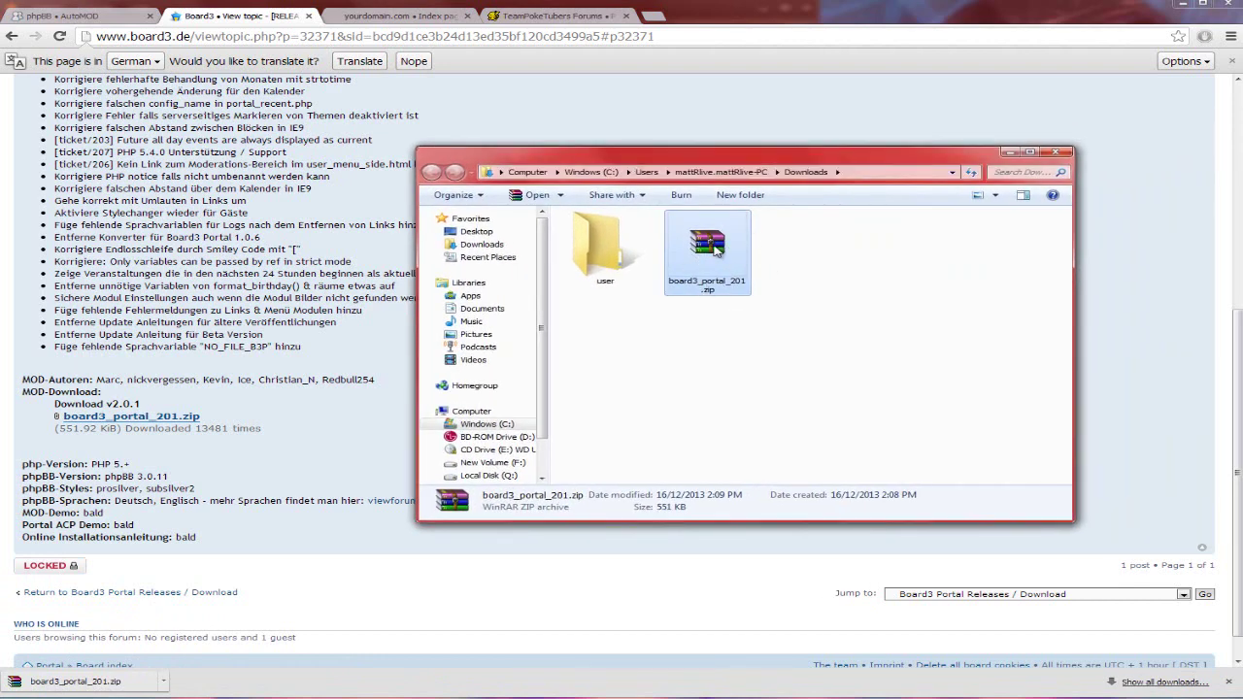
click(615, 141)
click(32, 13)
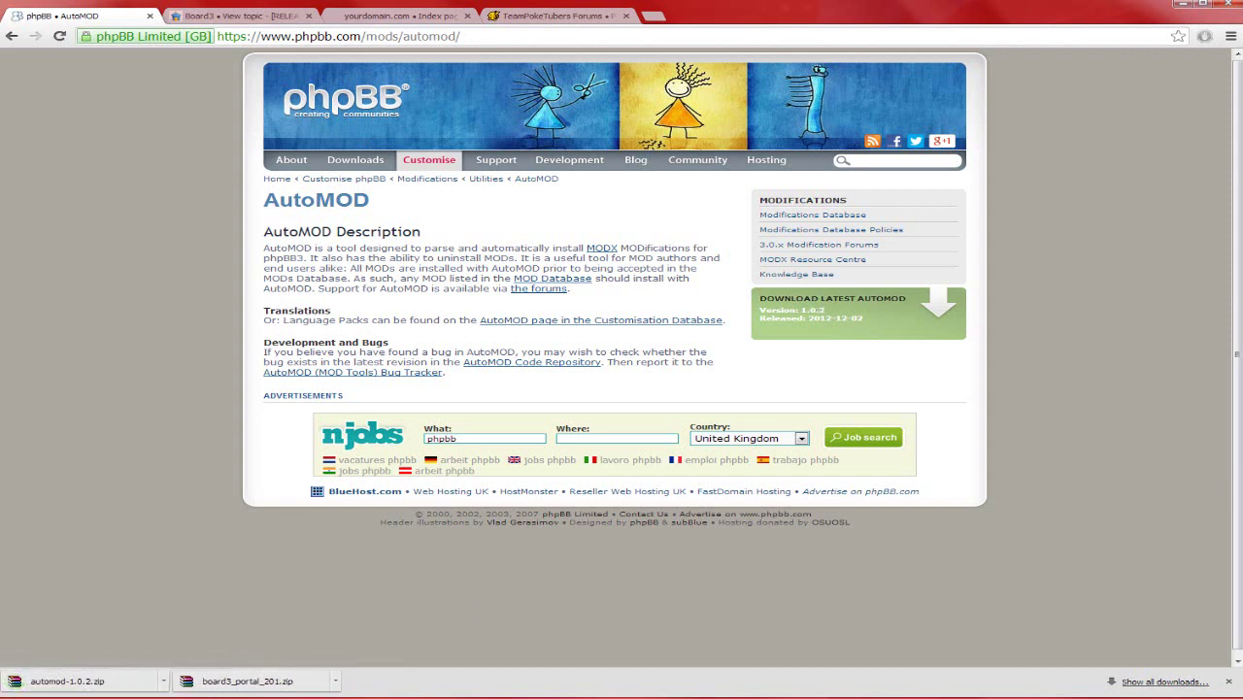
key(alt+Tab)
drag(874, 313, 741, 258)
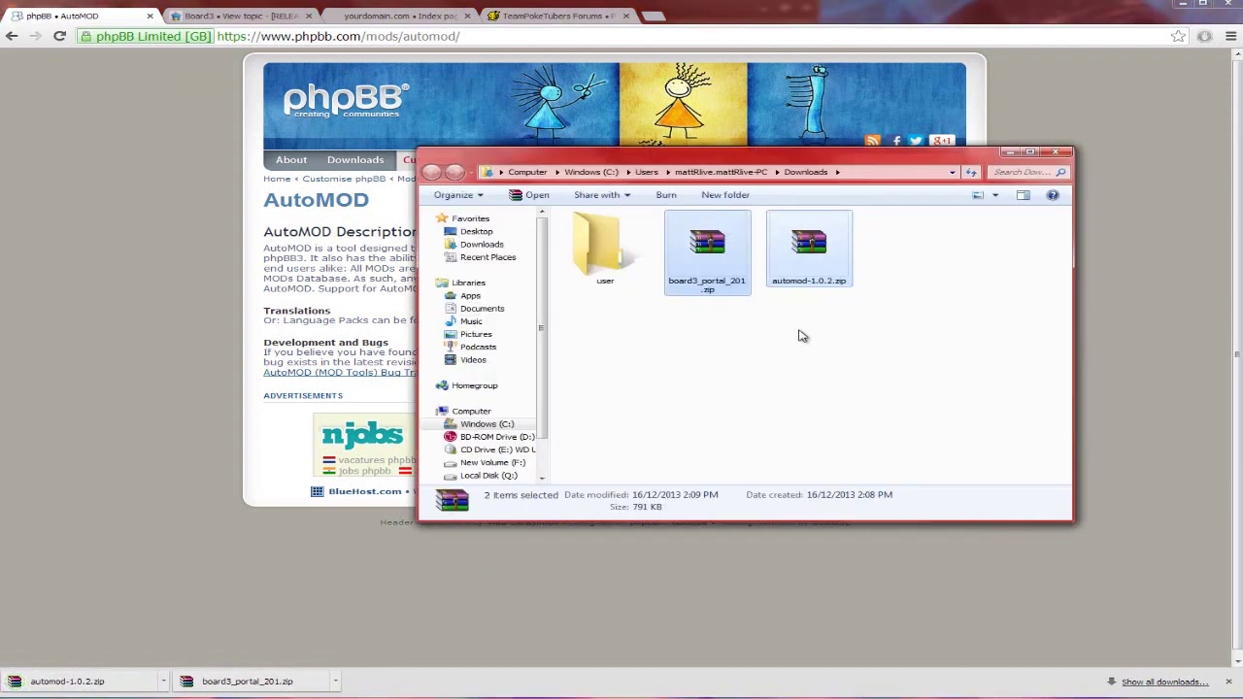
click(979, 303)
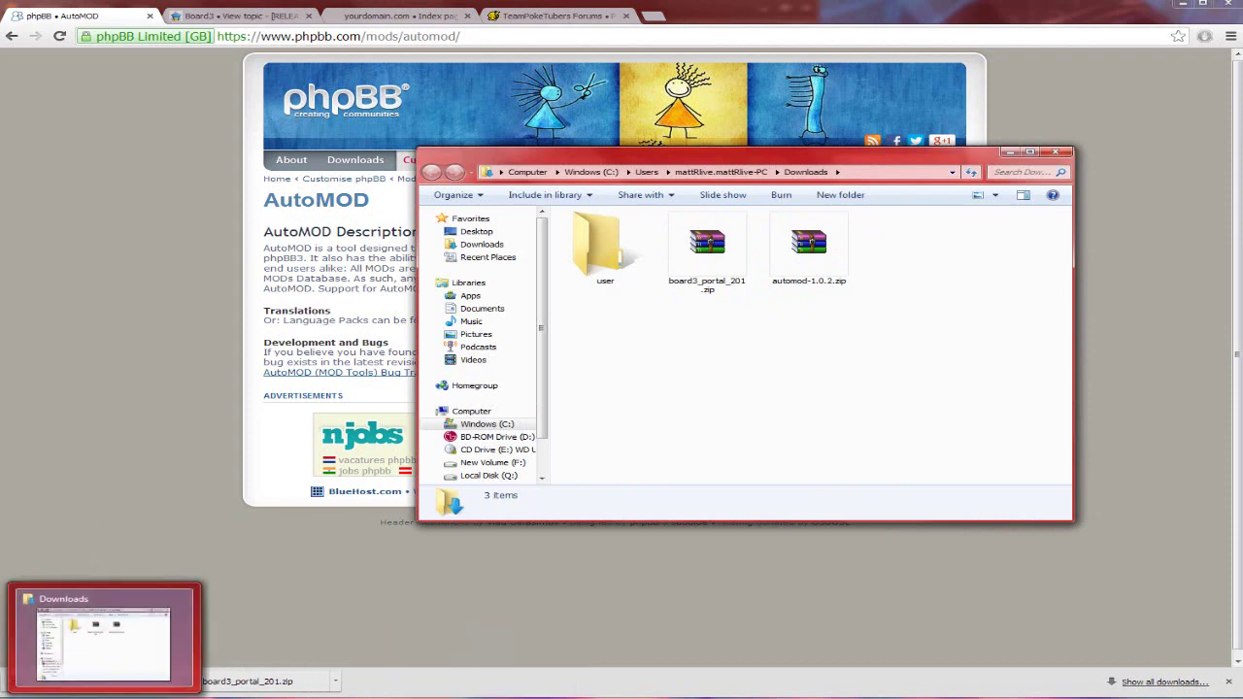
- Launch FileZilla, dismiss the new-version notice and enlarge it to fill the screen
click(4, 695)
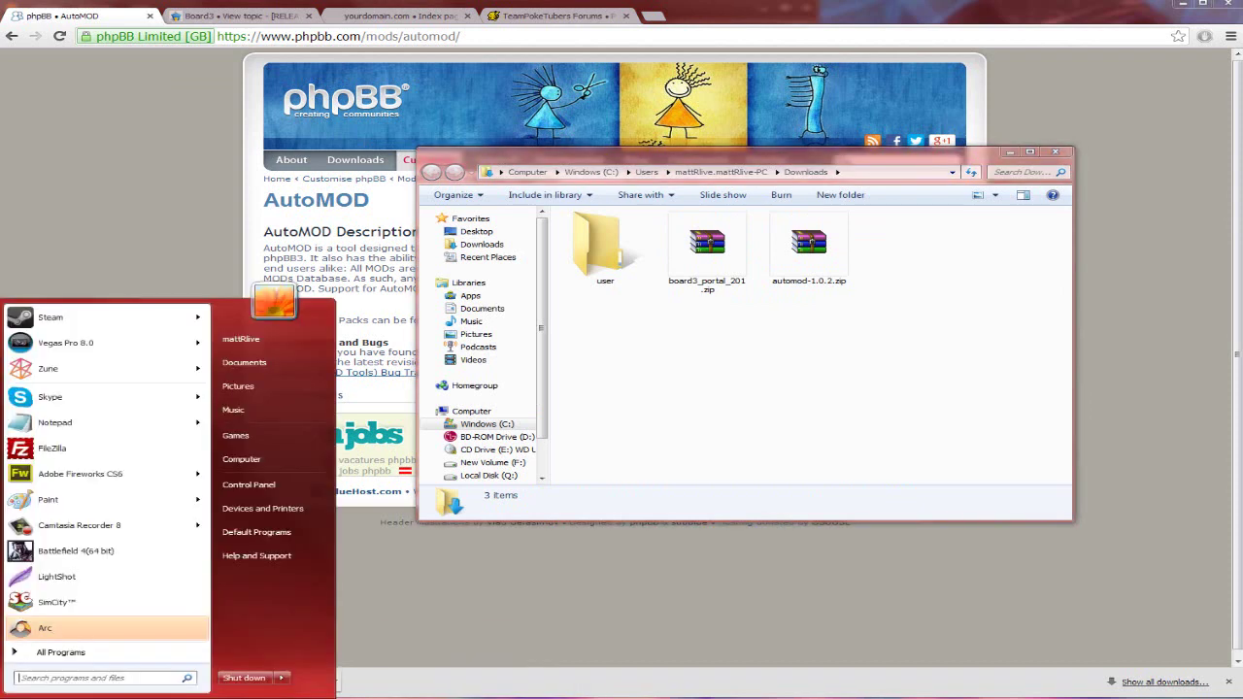
click(80, 448)
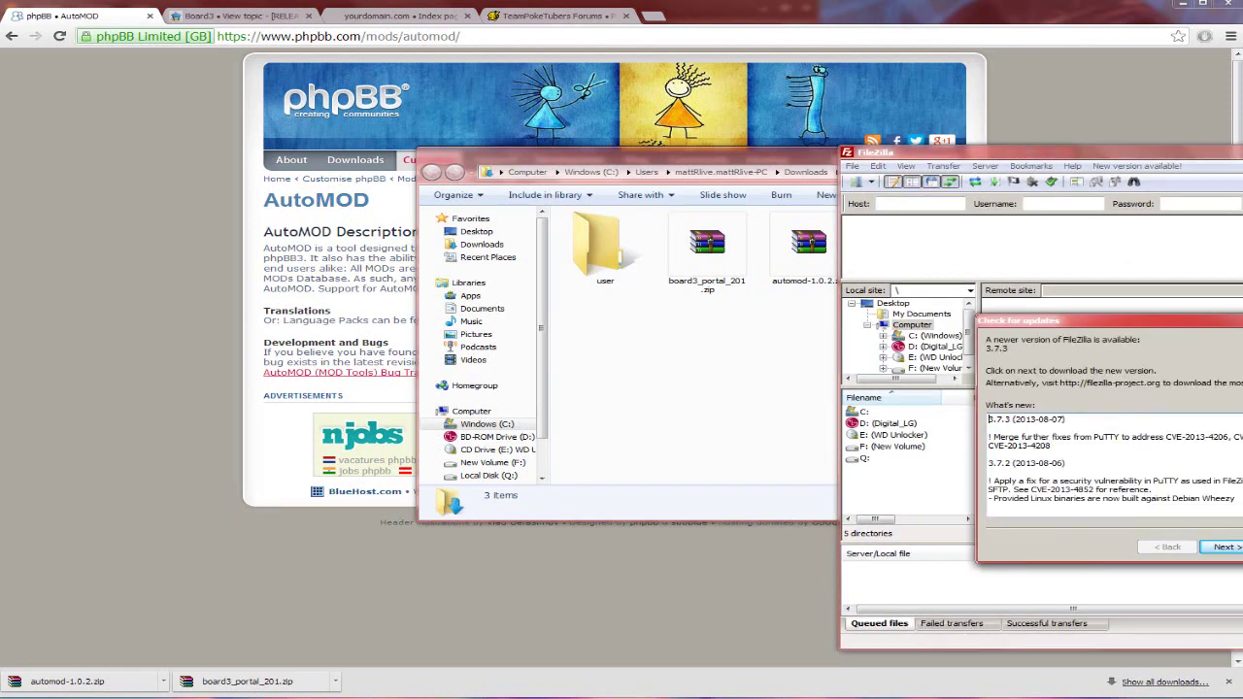
key(Escape)
drag(1069, 153, 269, 9)
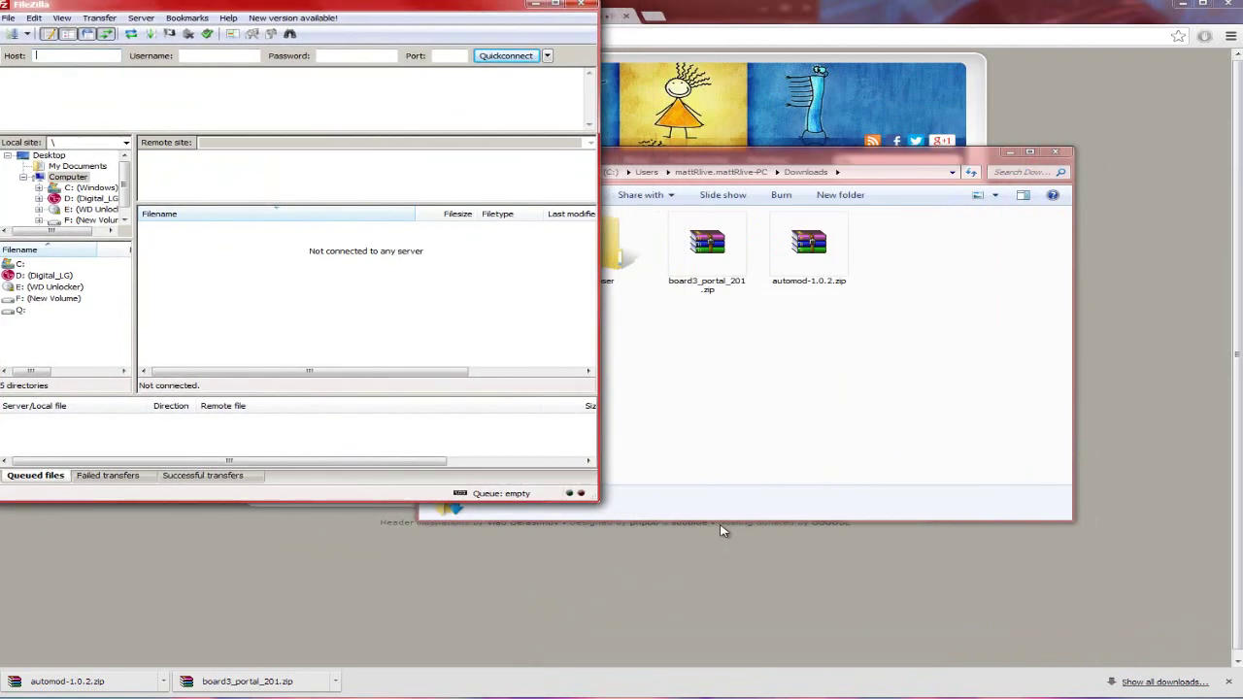
drag(600, 502, 1242, 697)
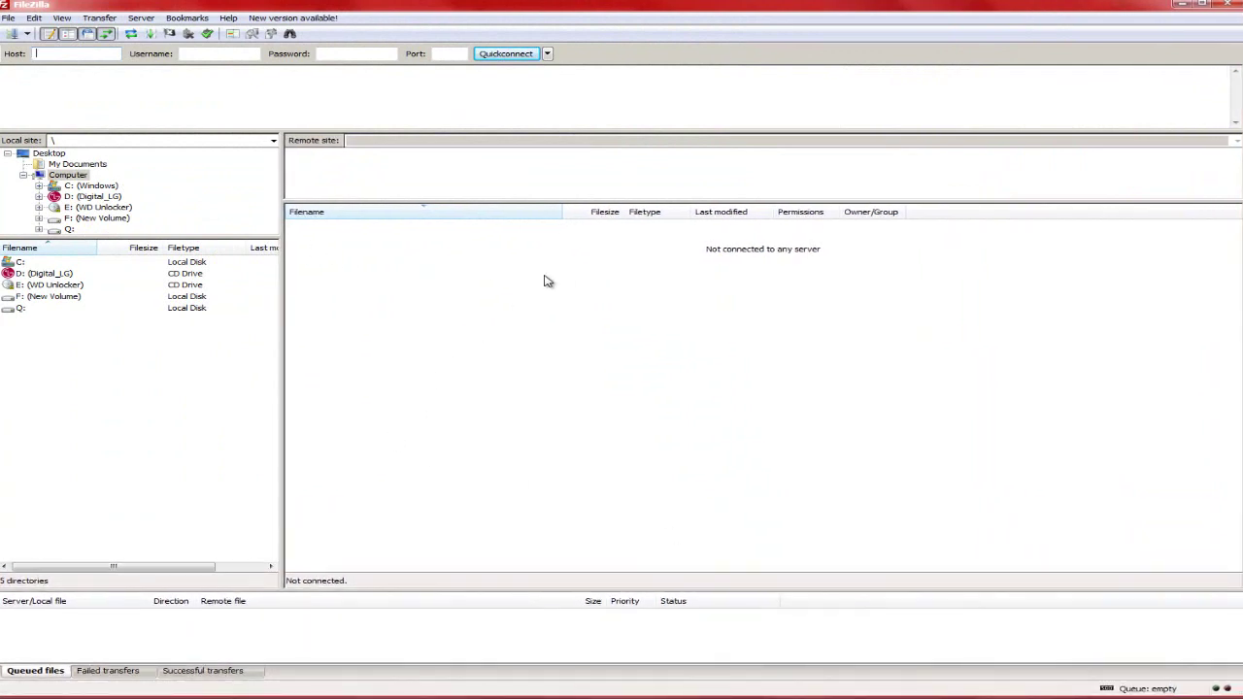
- Connect to the saved FTP site ftp.mattrlive.com and open the remote testforum folder
click(8, 20)
click(80, 39)
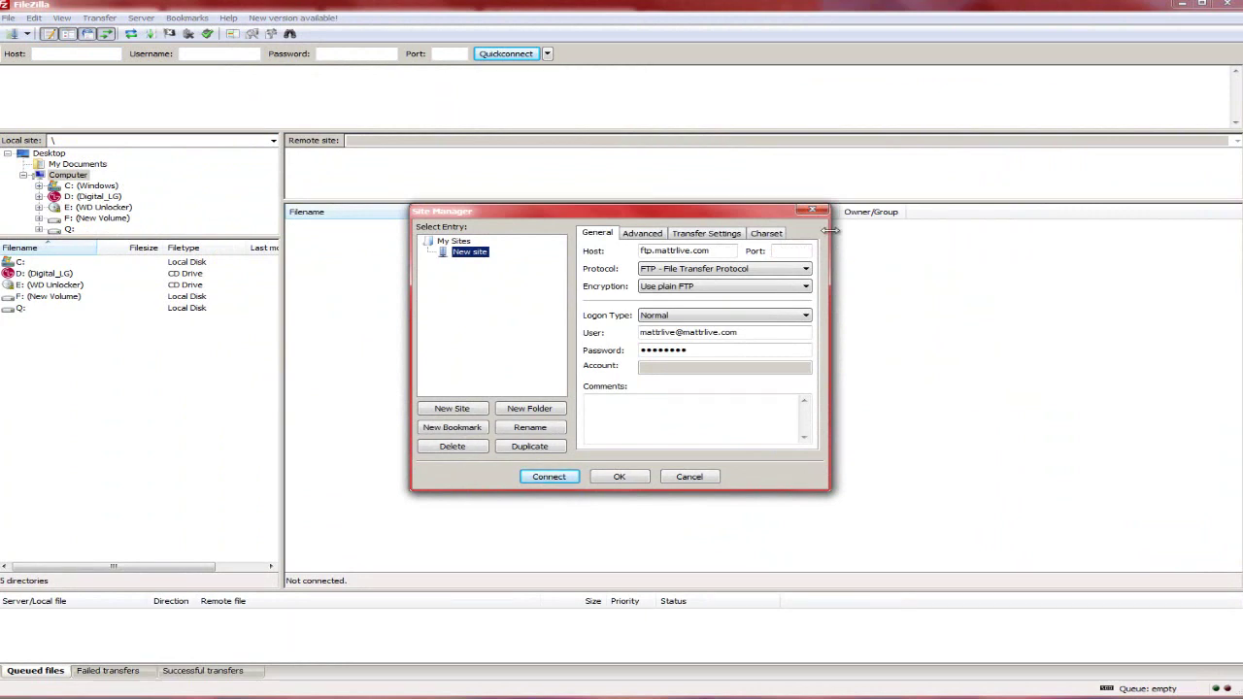
click(559, 483)
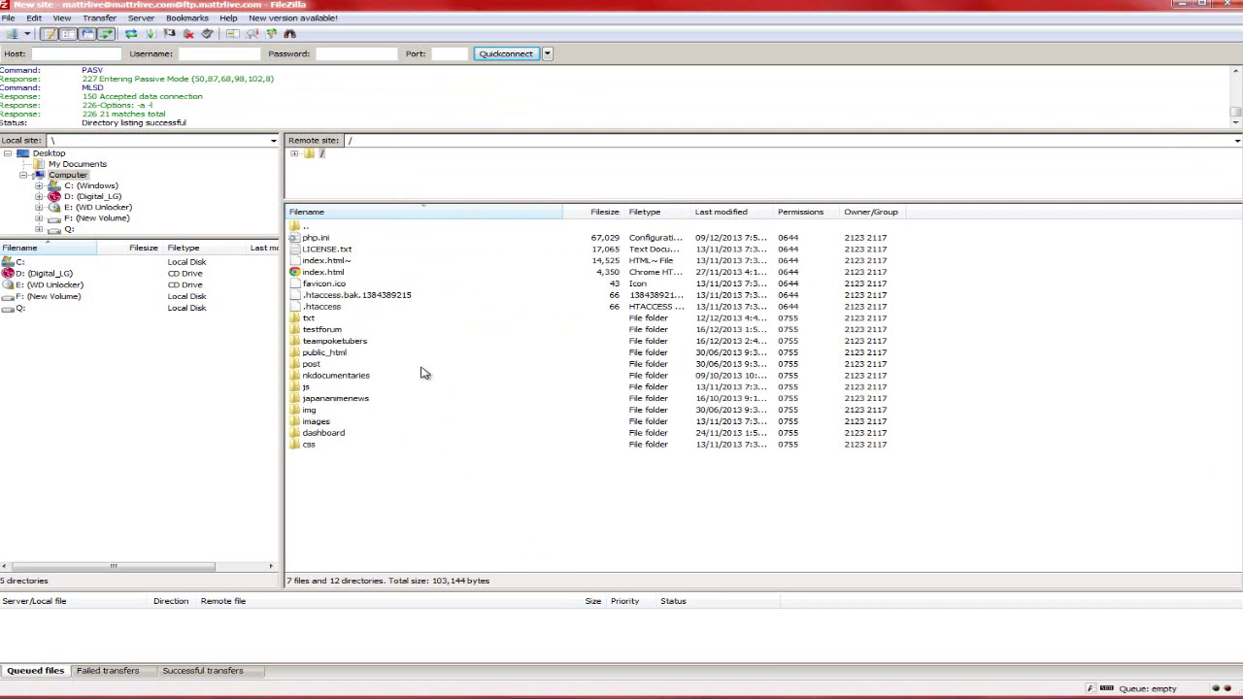
double_click(326, 332)
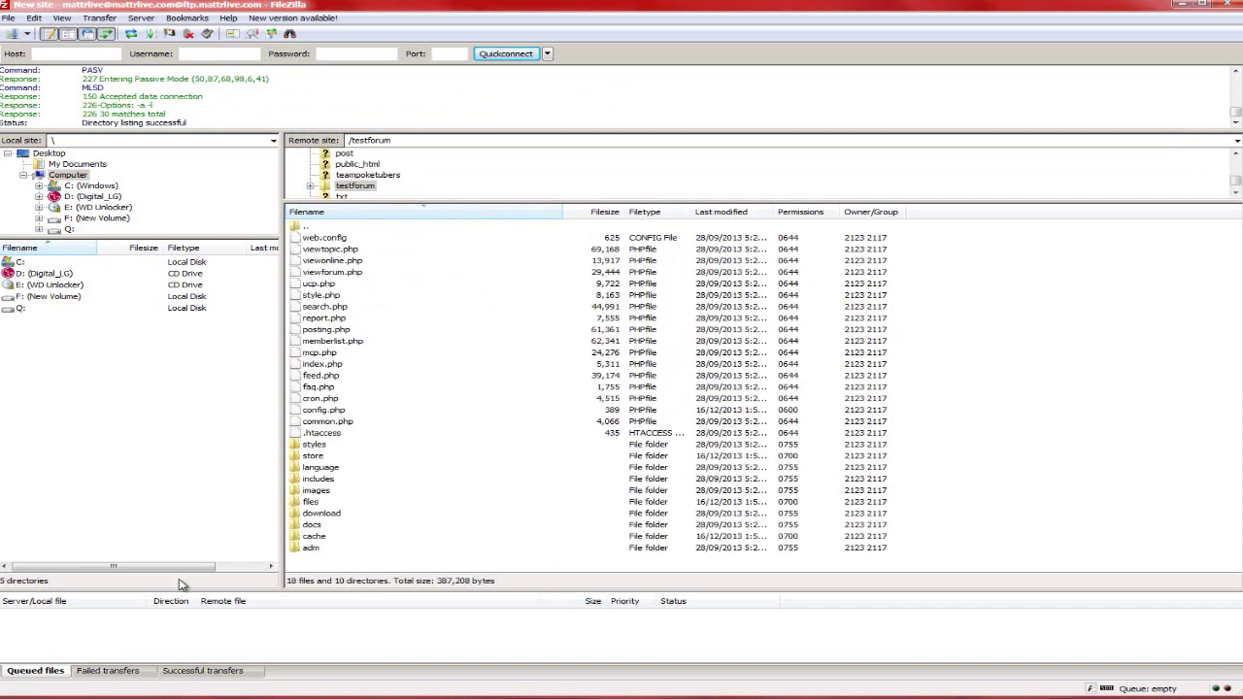
- Extract automod-1.0.2.zip and open the mod's root folder
key(alt+Tab)
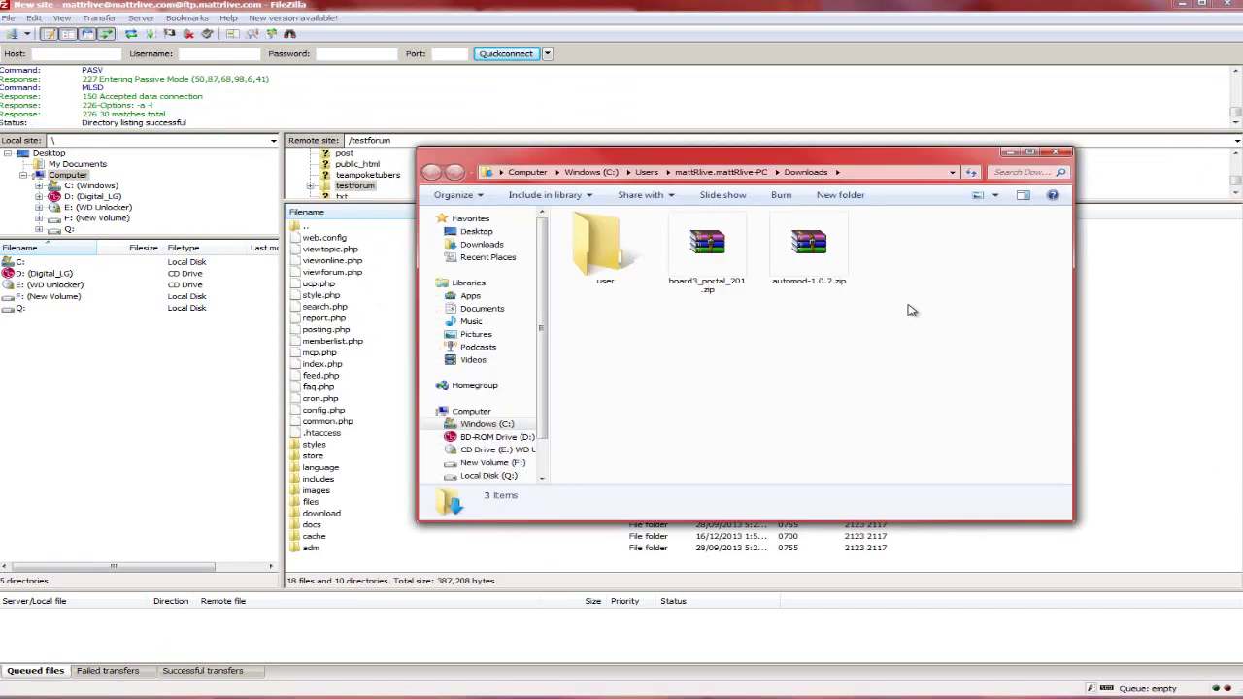
click(808, 255)
right_click(807, 256)
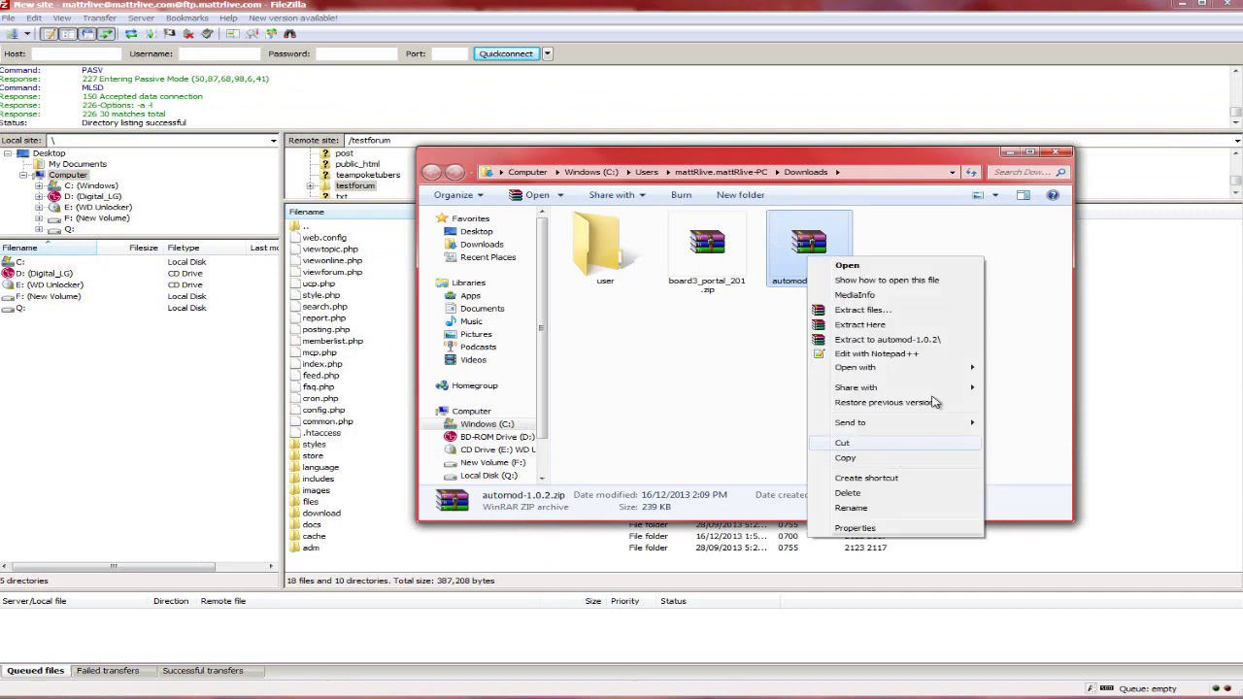
click(826, 339)
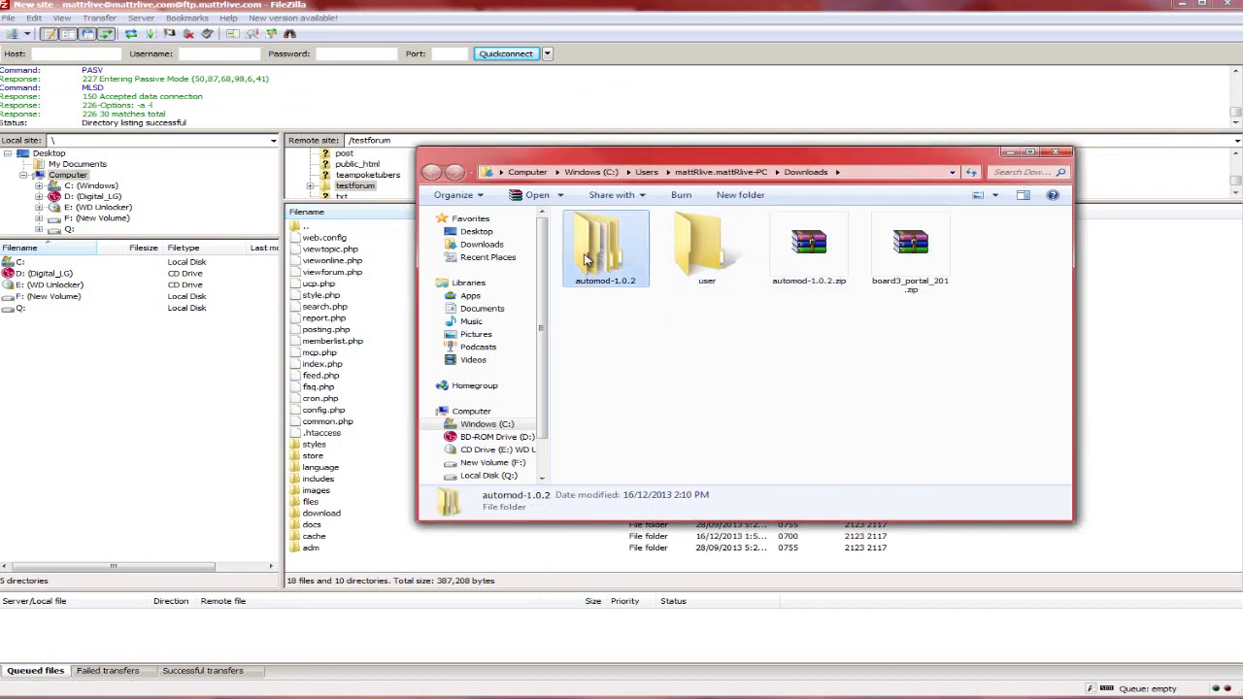
double_click(603, 248)
double_click(622, 235)
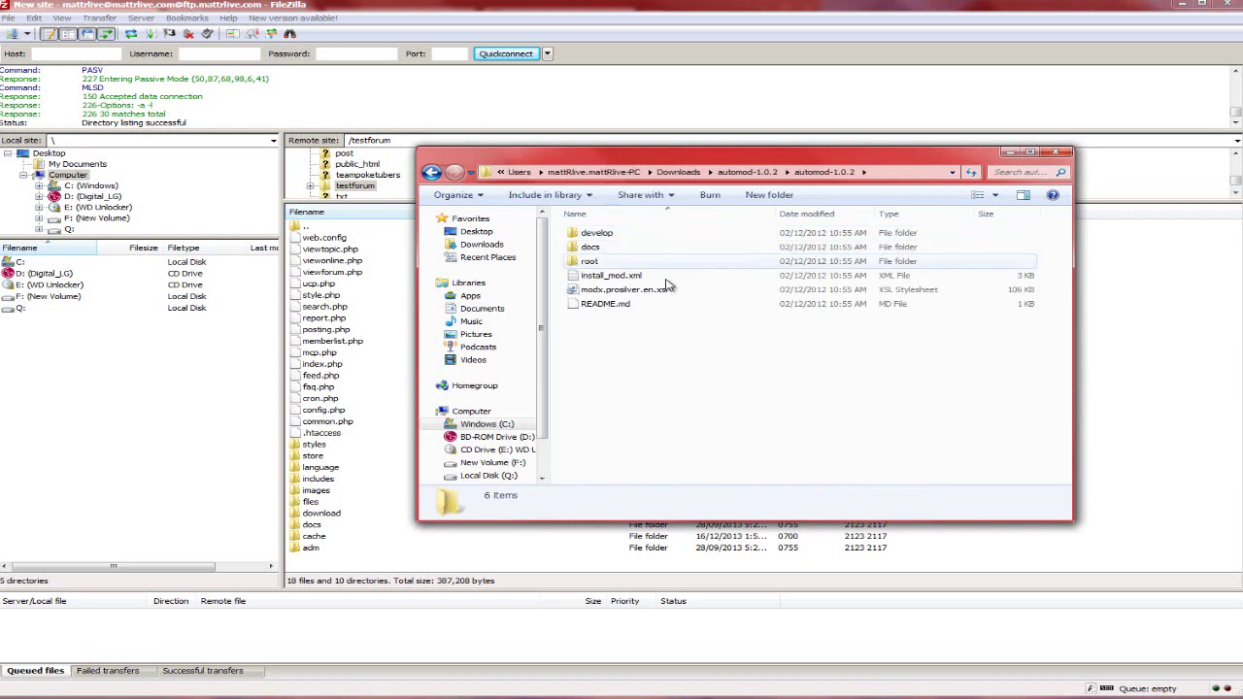
double_click(592, 262)
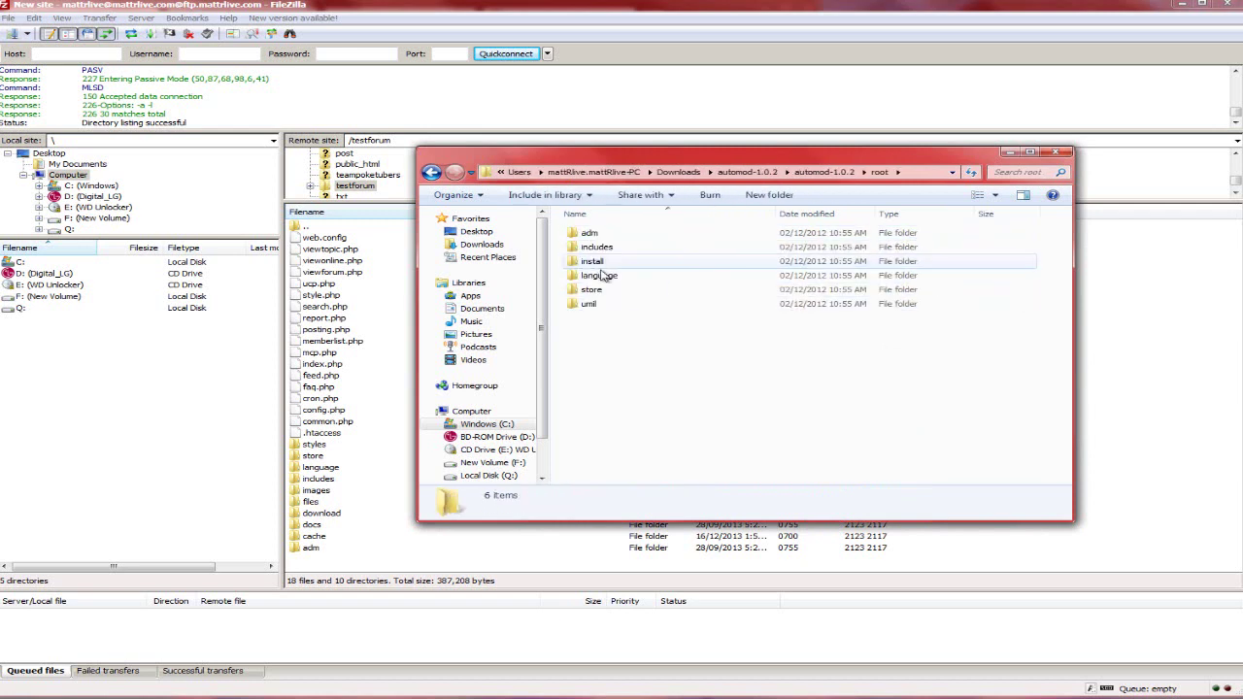
- Upload the adm, includes, install, language, store and umil folders into /testforum
drag(621, 354, 328, 336)
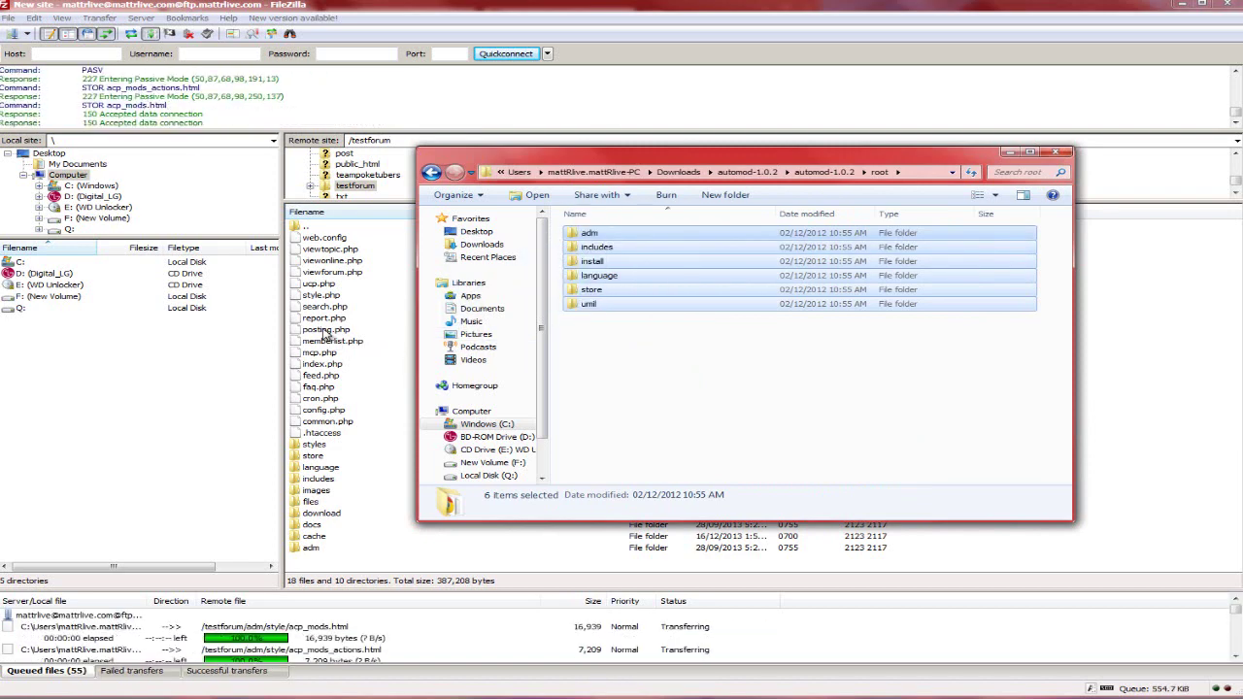
click(328, 335)
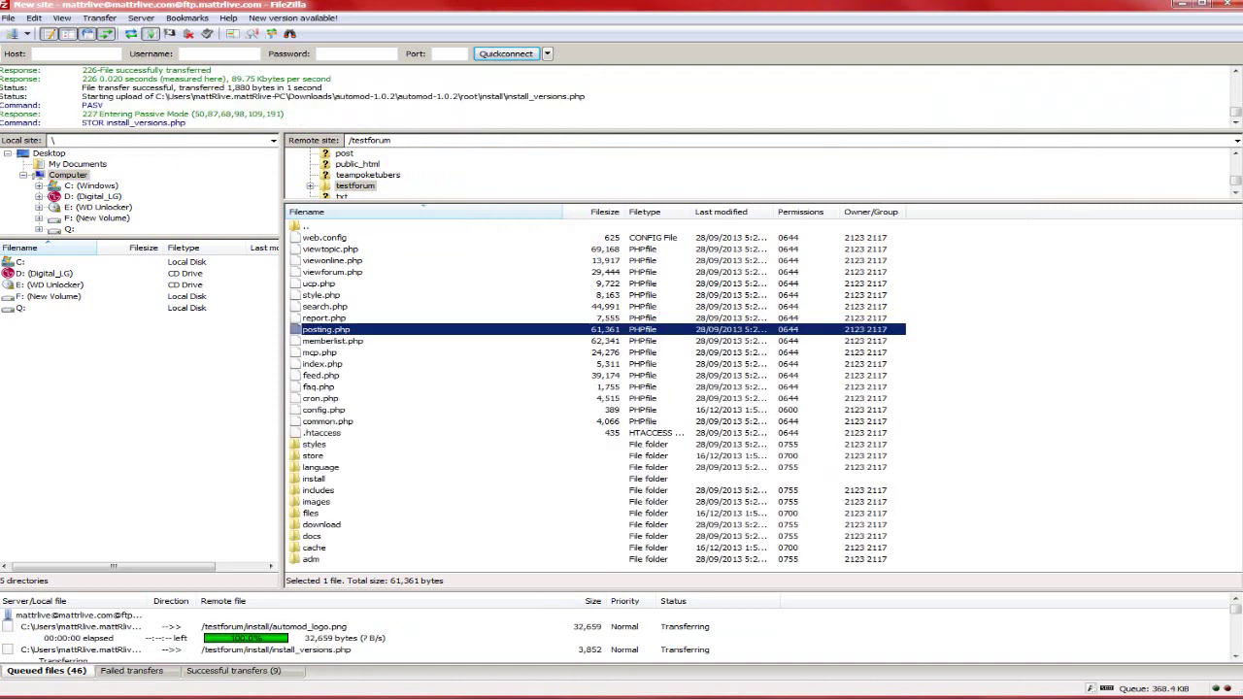
click(485, 660)
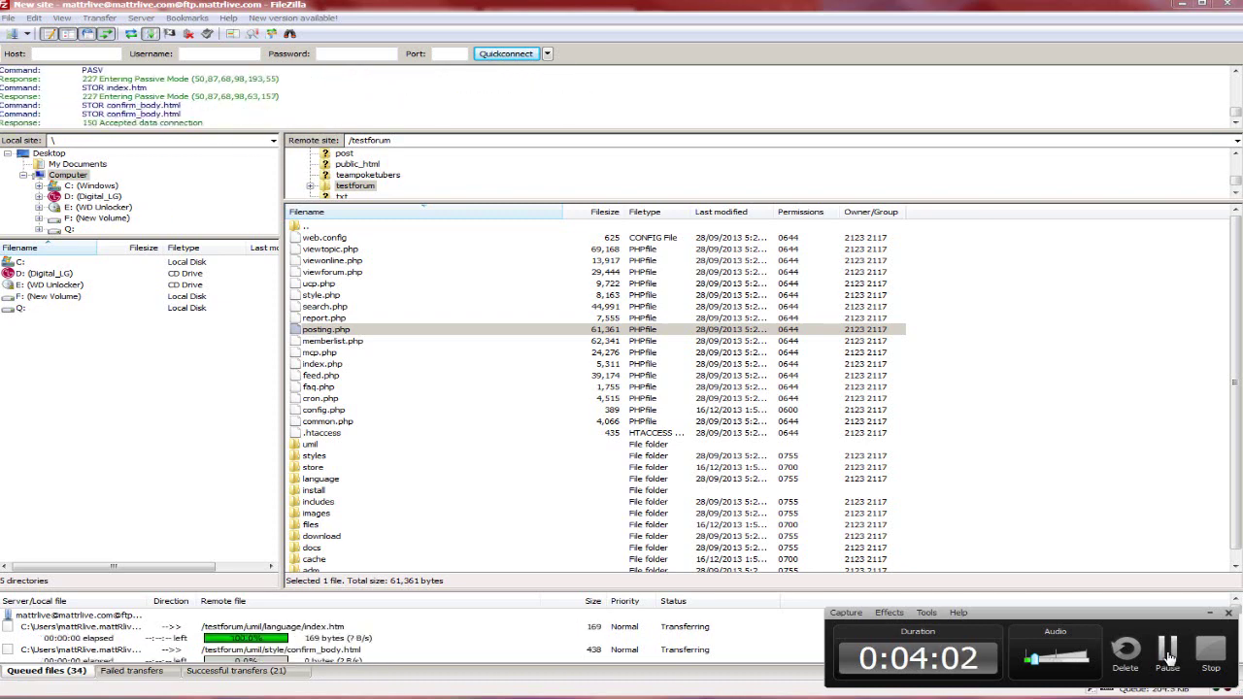
click(1209, 613)
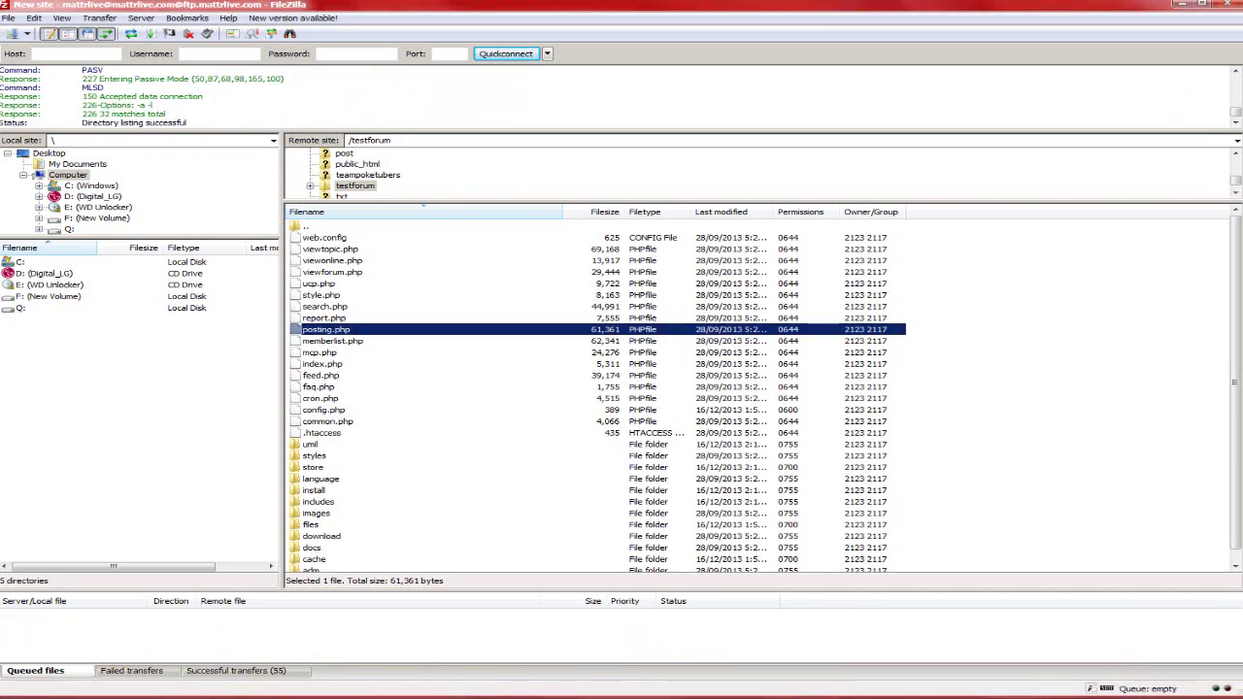
mouse_move(282, 692)
click(329, 660)
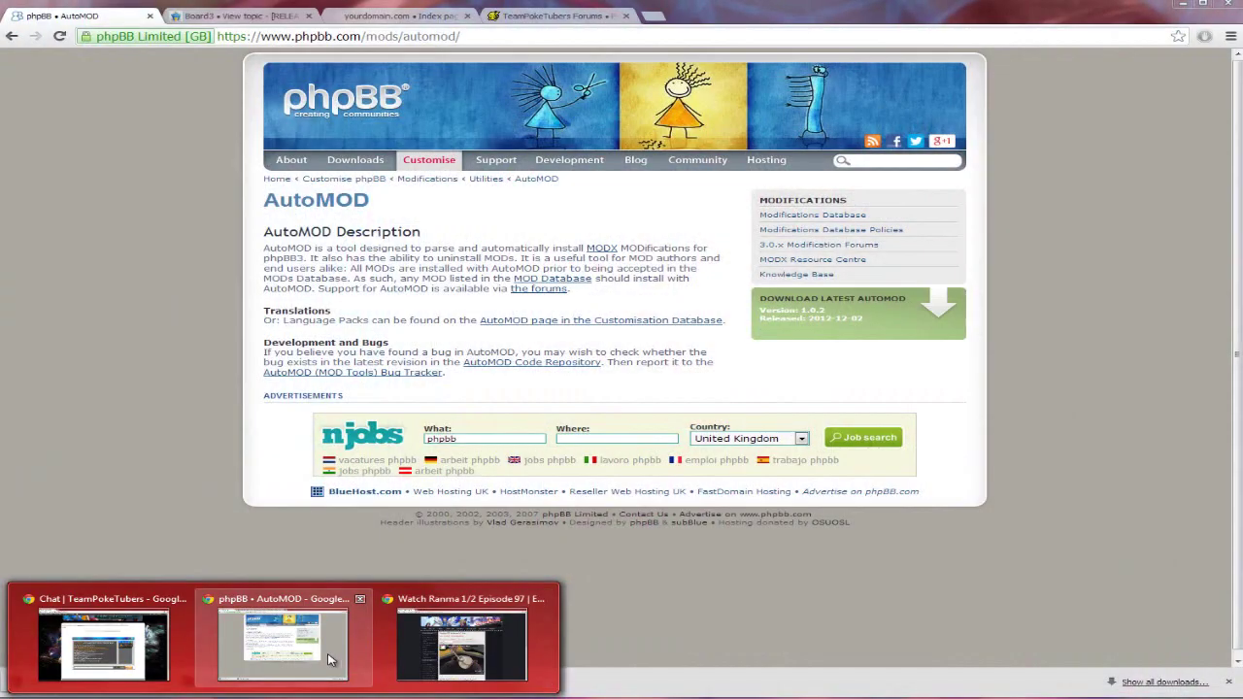
- Close the extra tabs and load the test forum's /testforum/install page
click(423, 19)
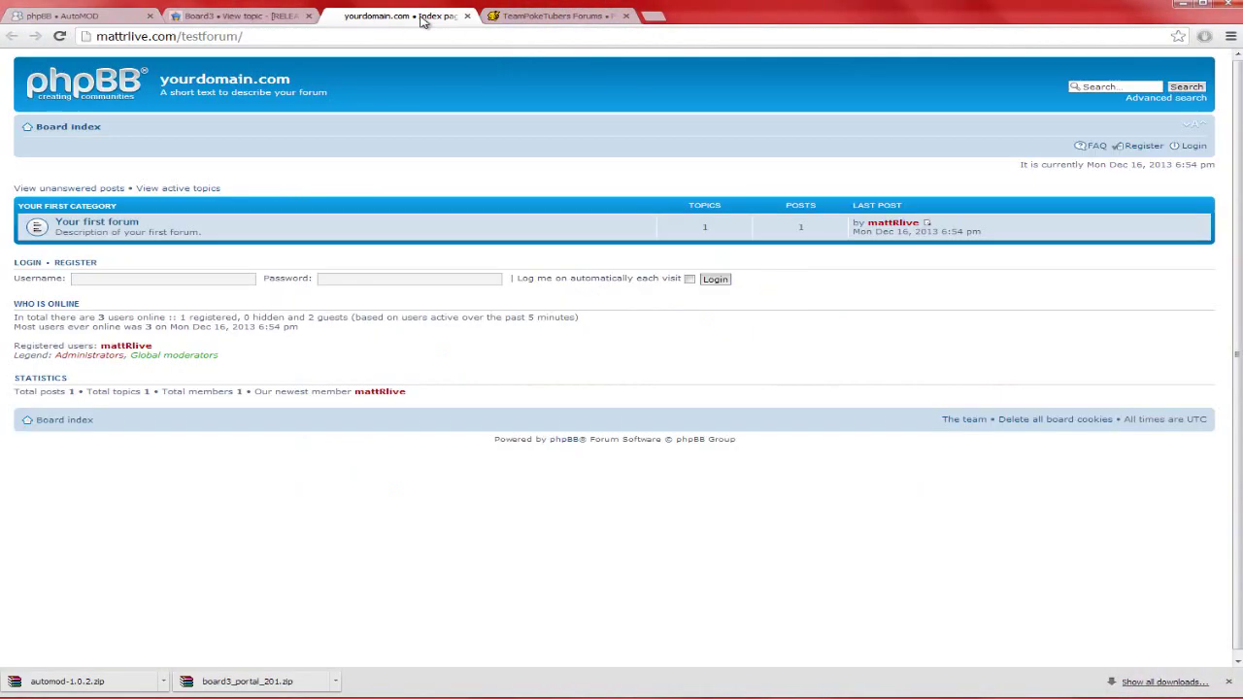
click(308, 15)
click(149, 16)
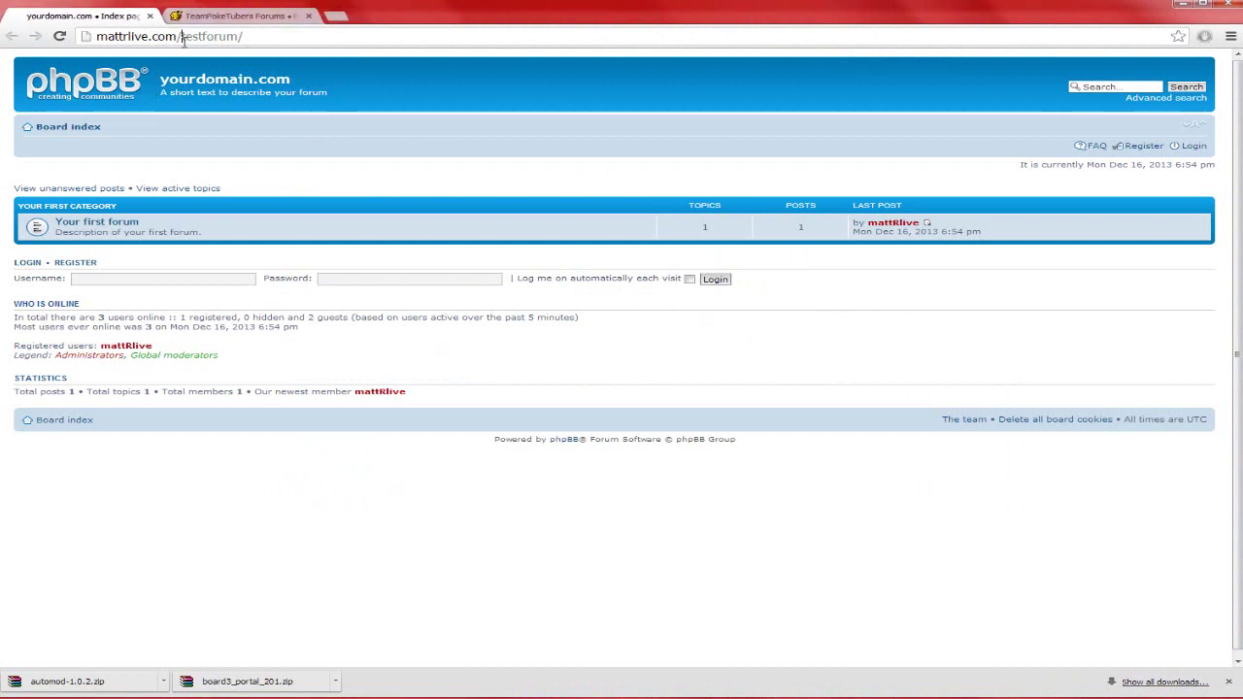
drag(182, 36, 239, 36)
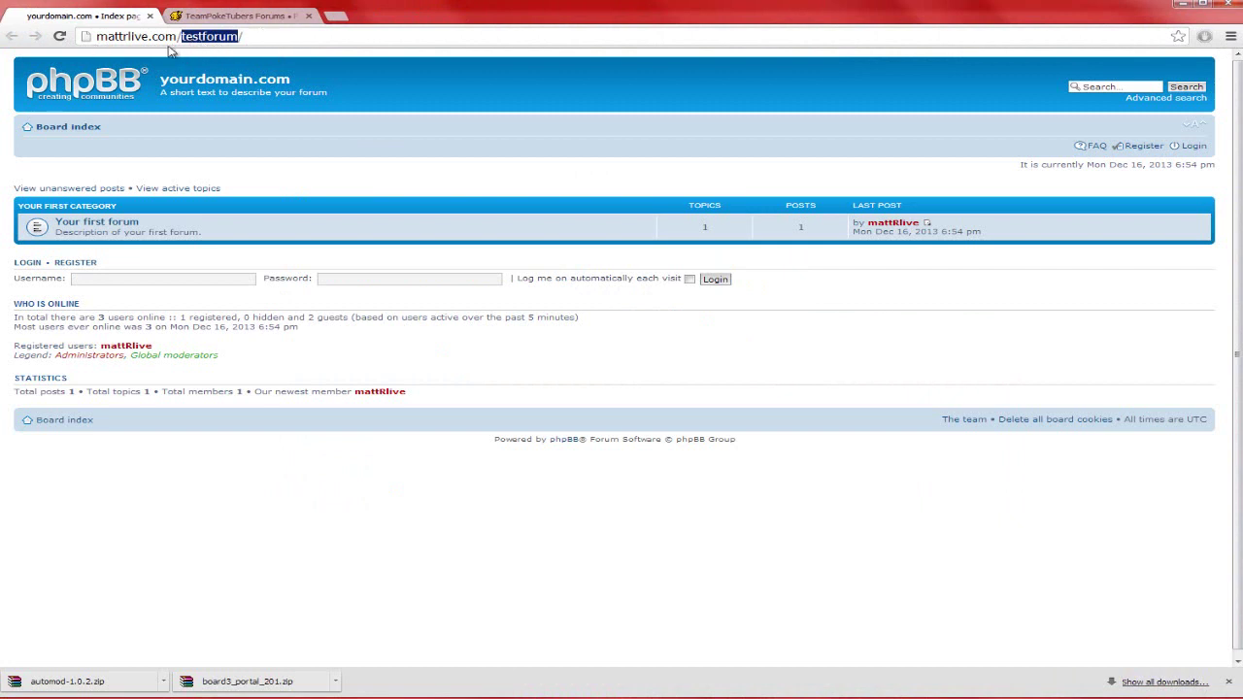
click(256, 36)
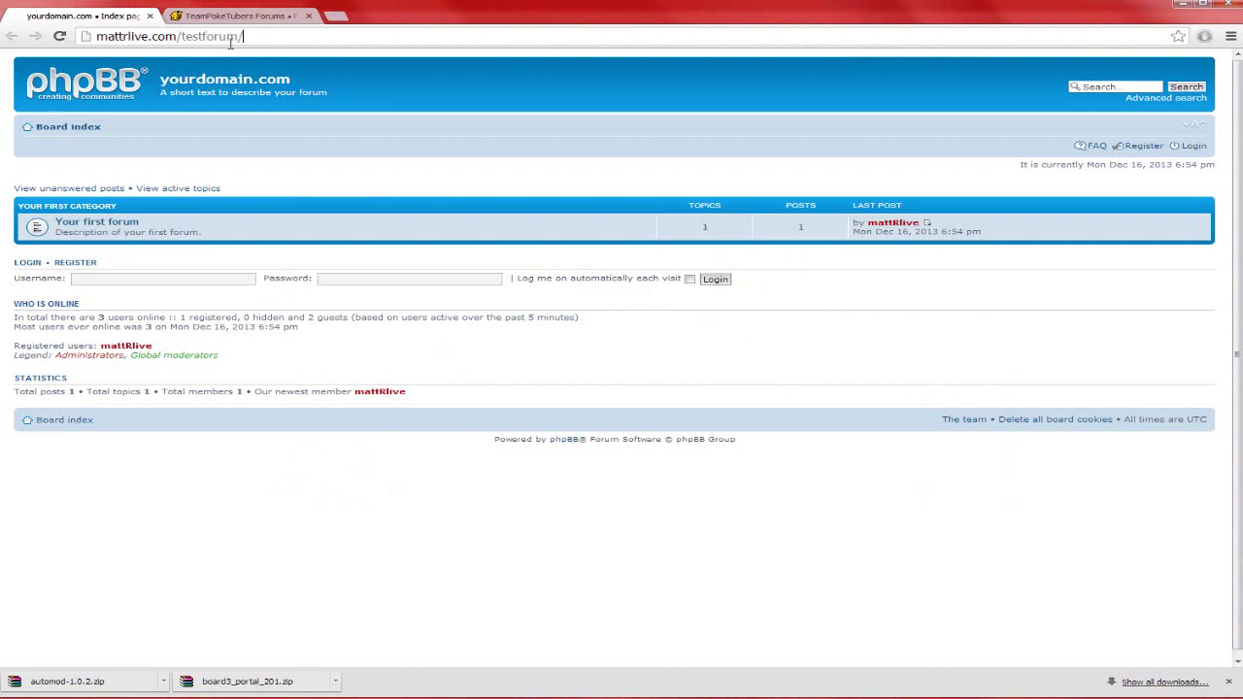
key(BackSpace)
text(/)
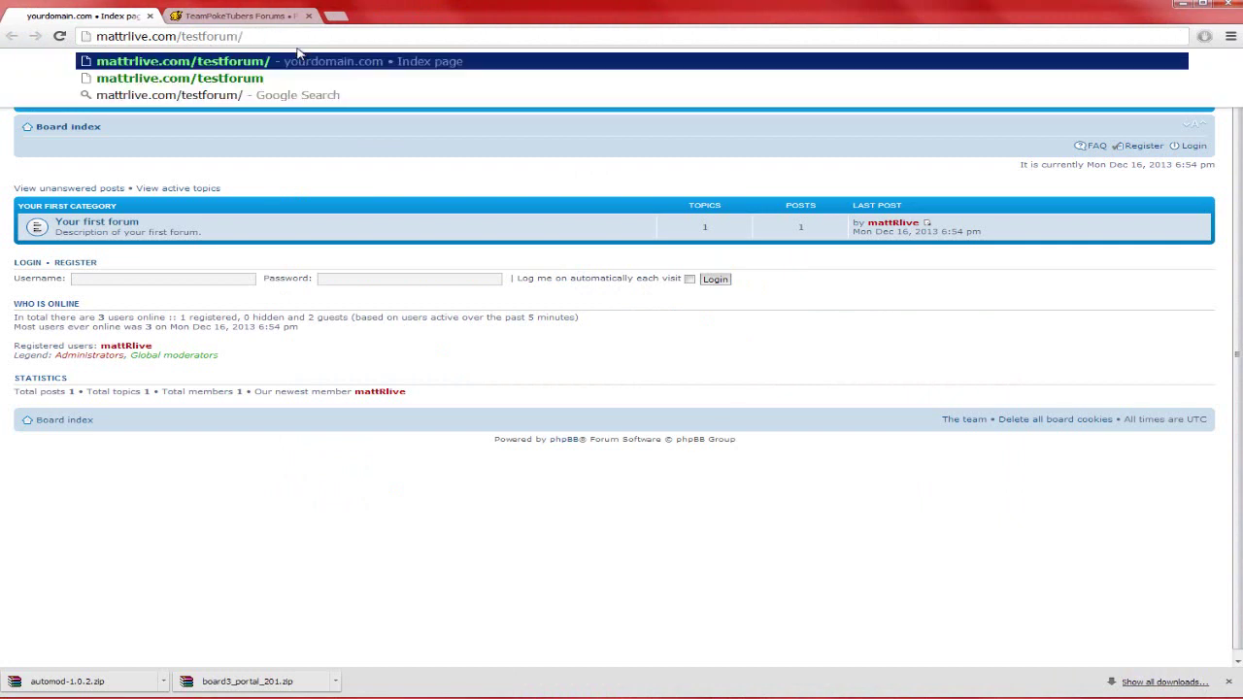
text(install)
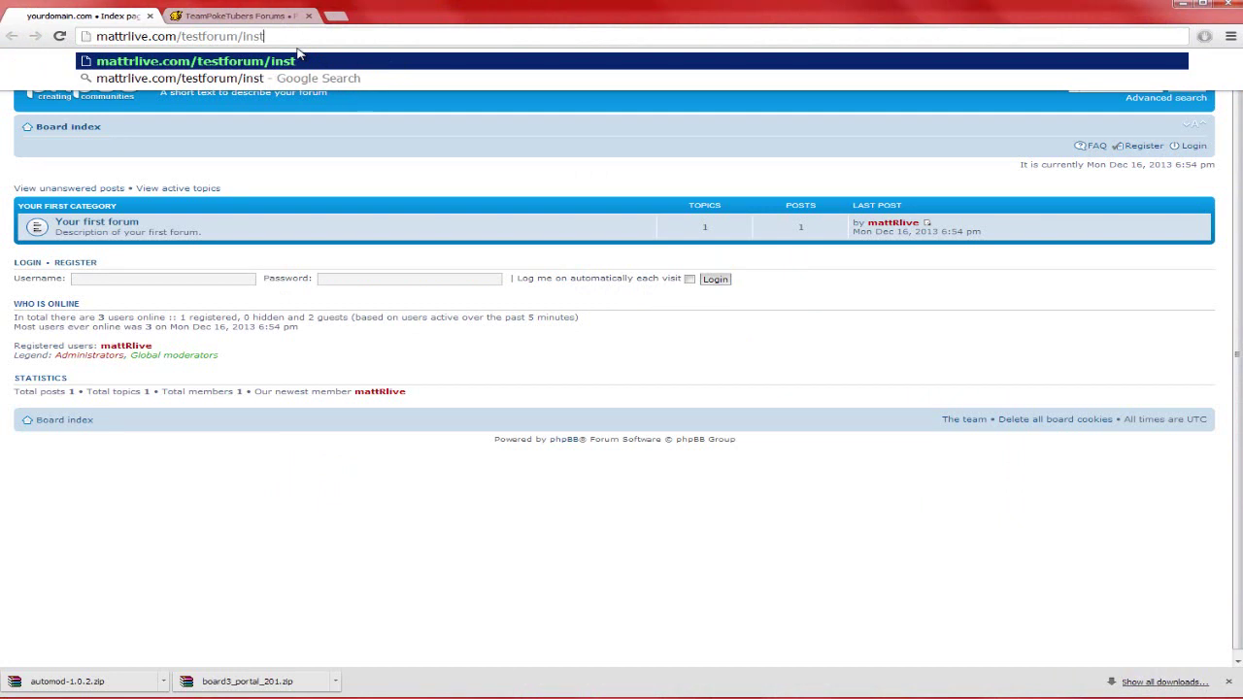
key(Return)
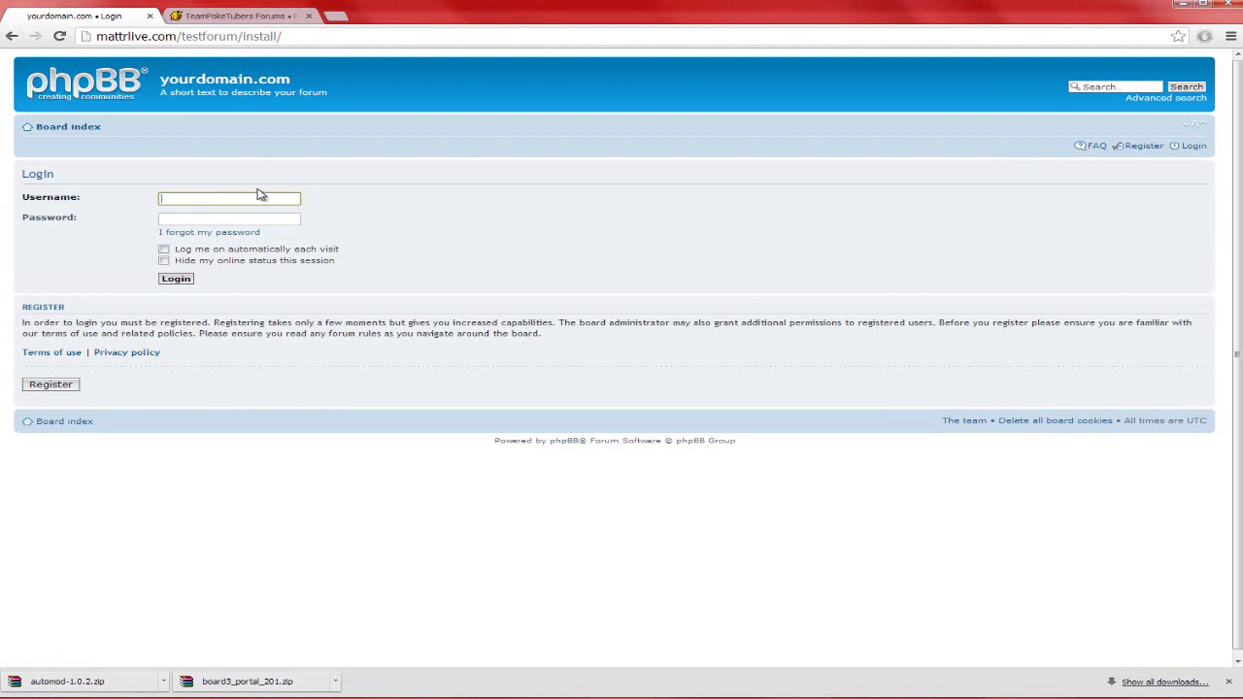
- Log in with the admin username and return to the AutoMOD Installation Panel
text(mattRlive)
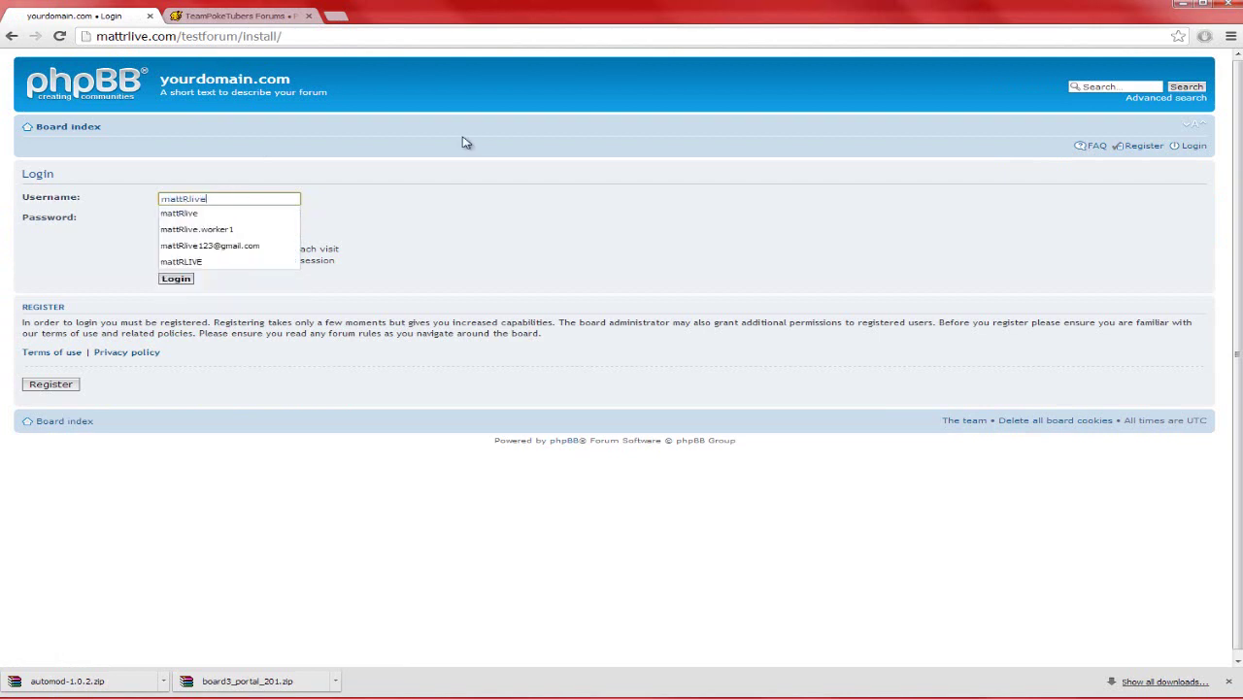
key(Tab)
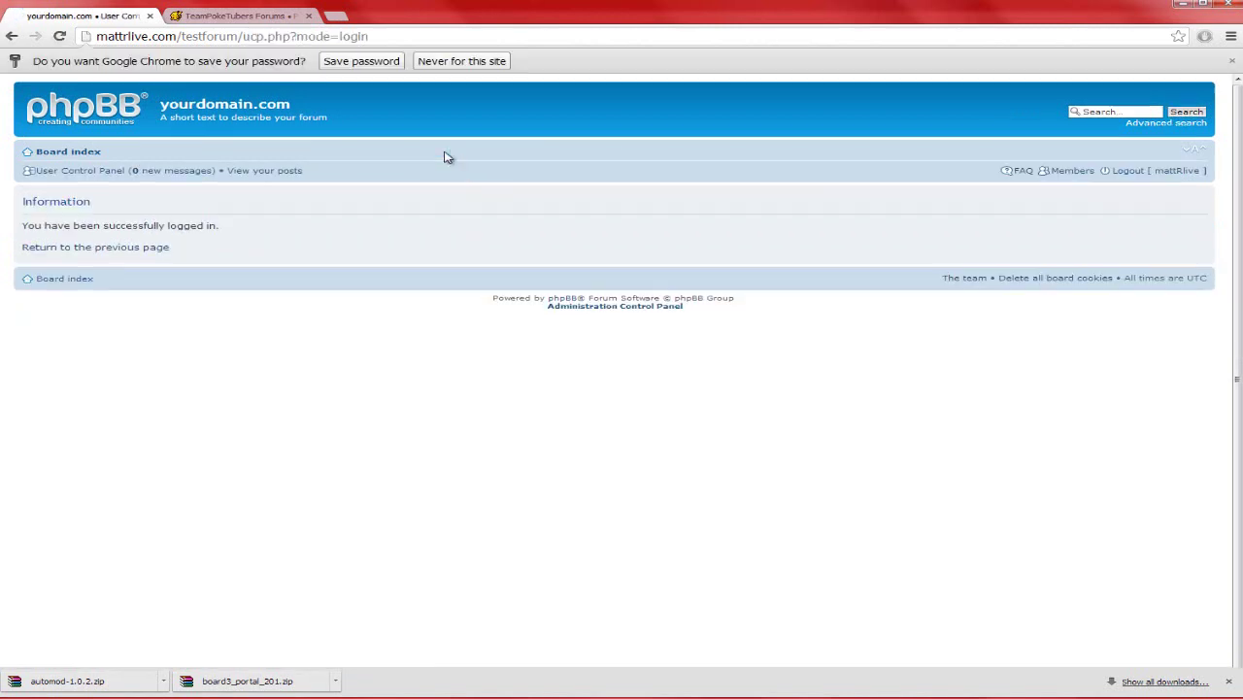
click(92, 250)
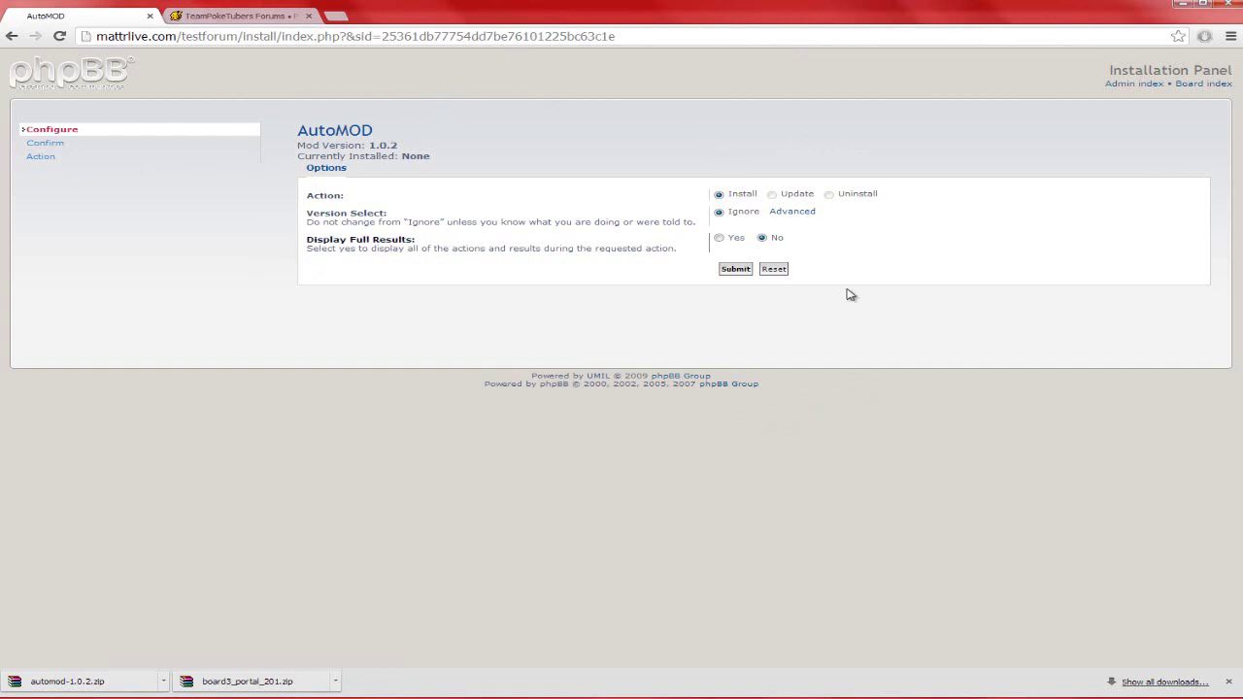
- Install AutoMOD with Display Full Results set to Yes
click(720, 238)
click(739, 270)
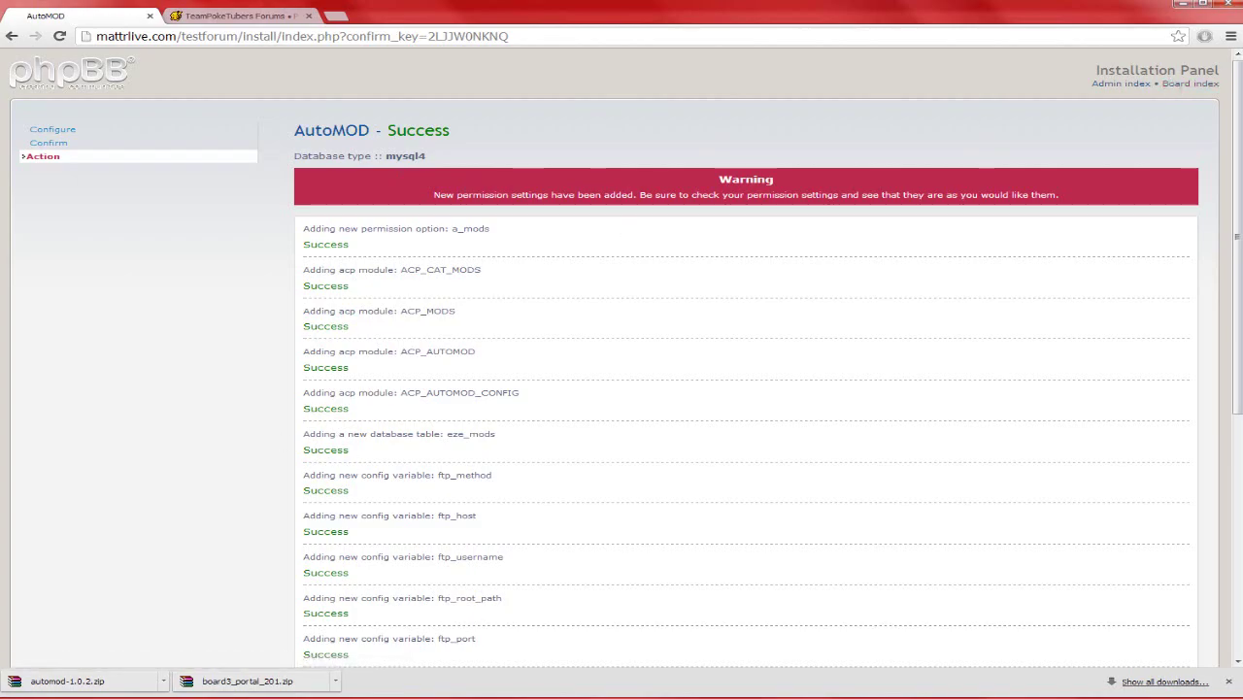
key(alt+Tab)
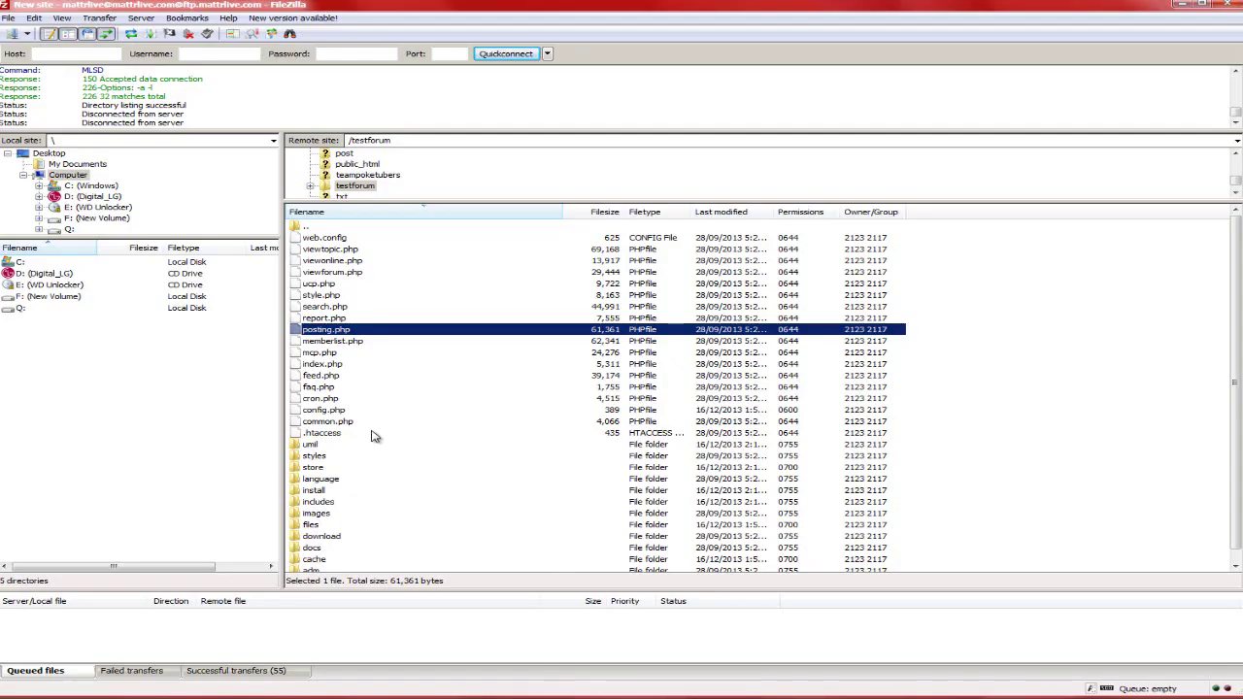
- Rename the server's install folder to install2, then delete install2 from /testforum
right_click(326, 494)
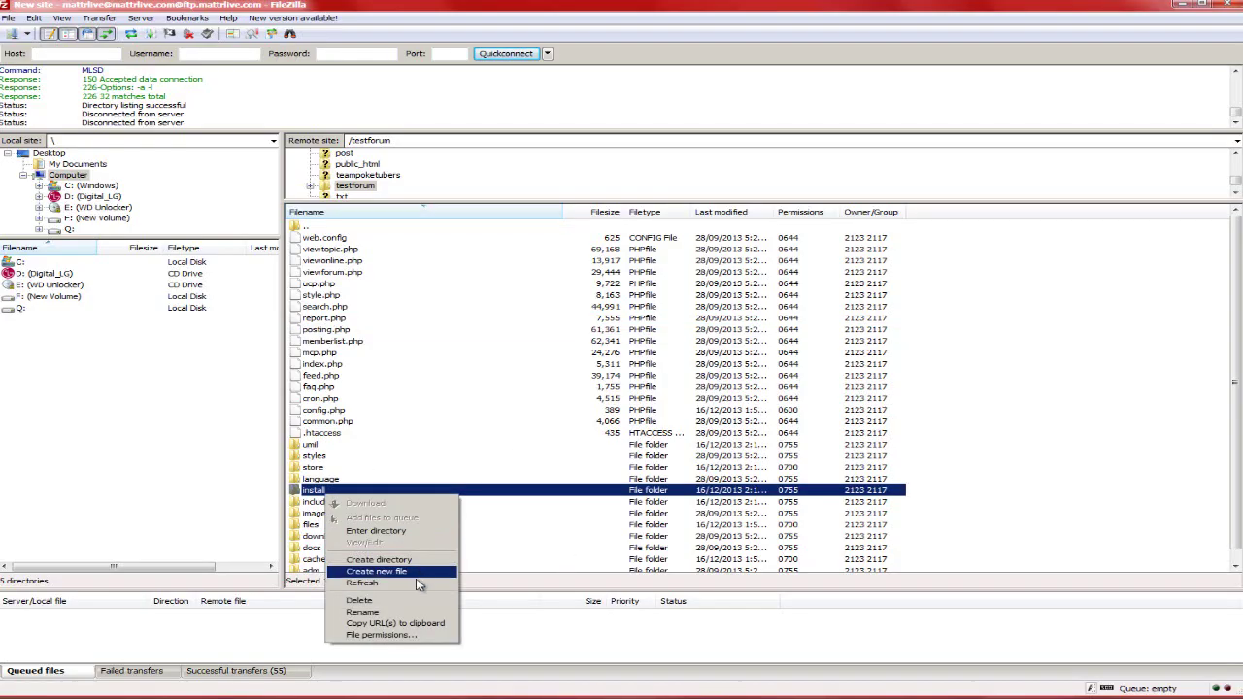
click(418, 613)
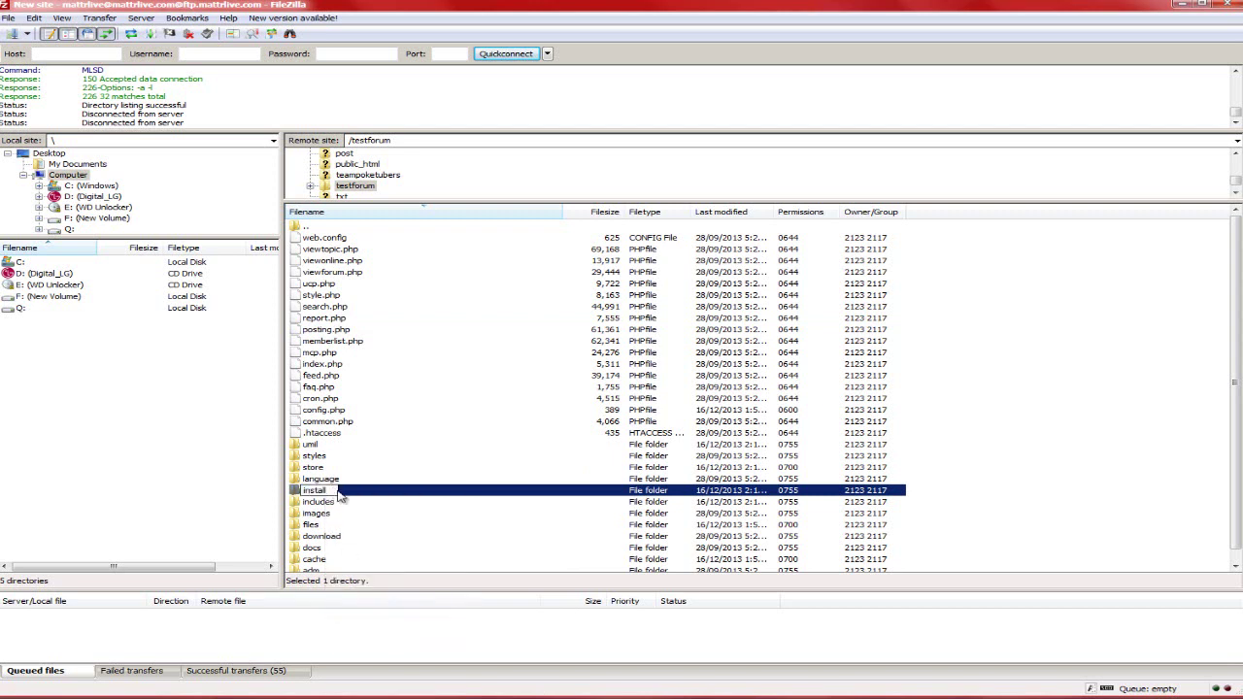
text(2)
key(Return)
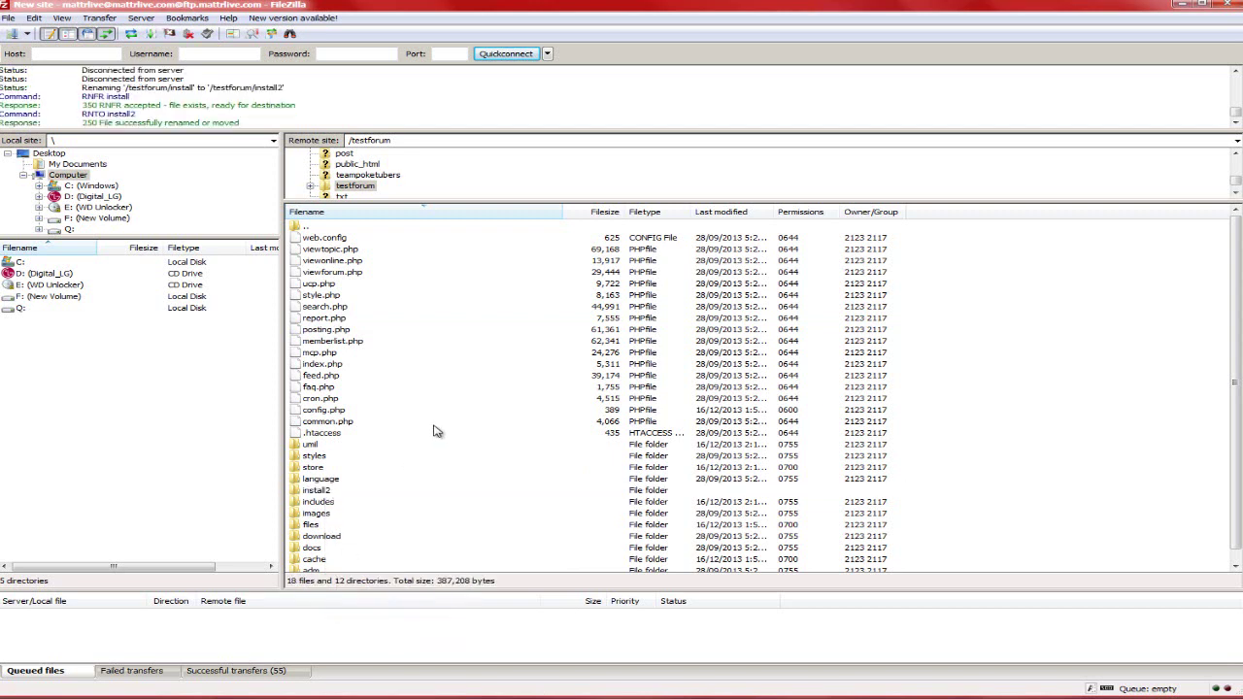
click(313, 492)
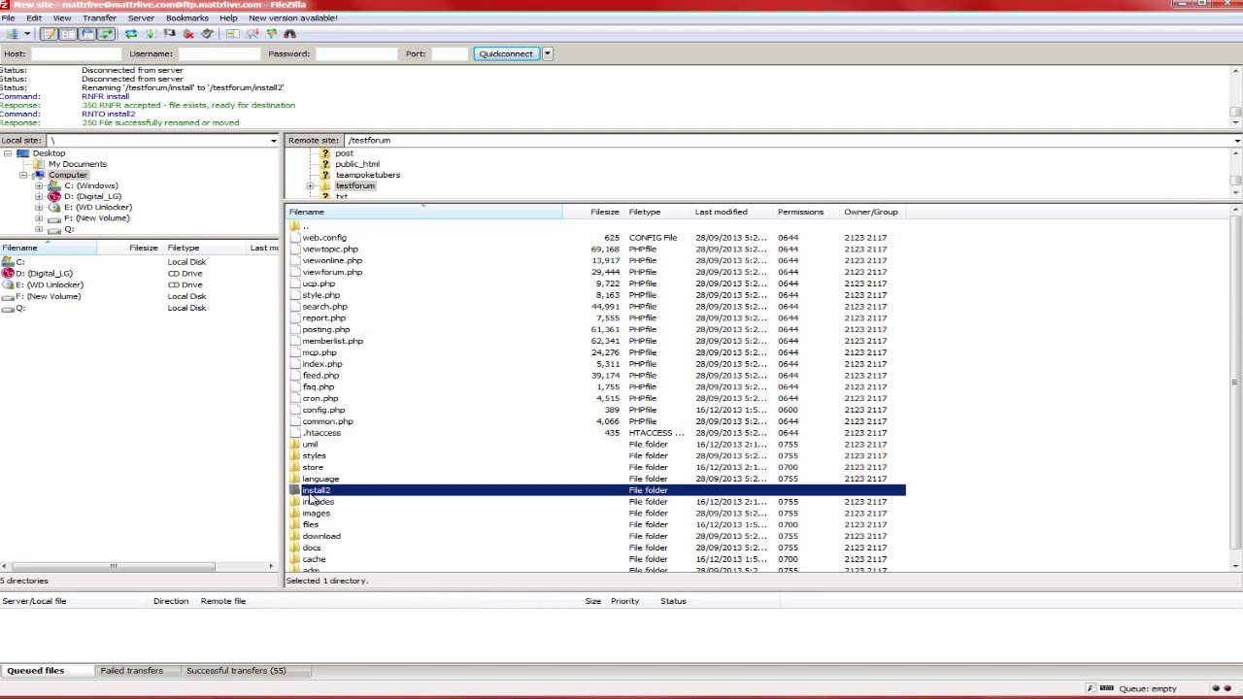
key(Delete)
key(Return)
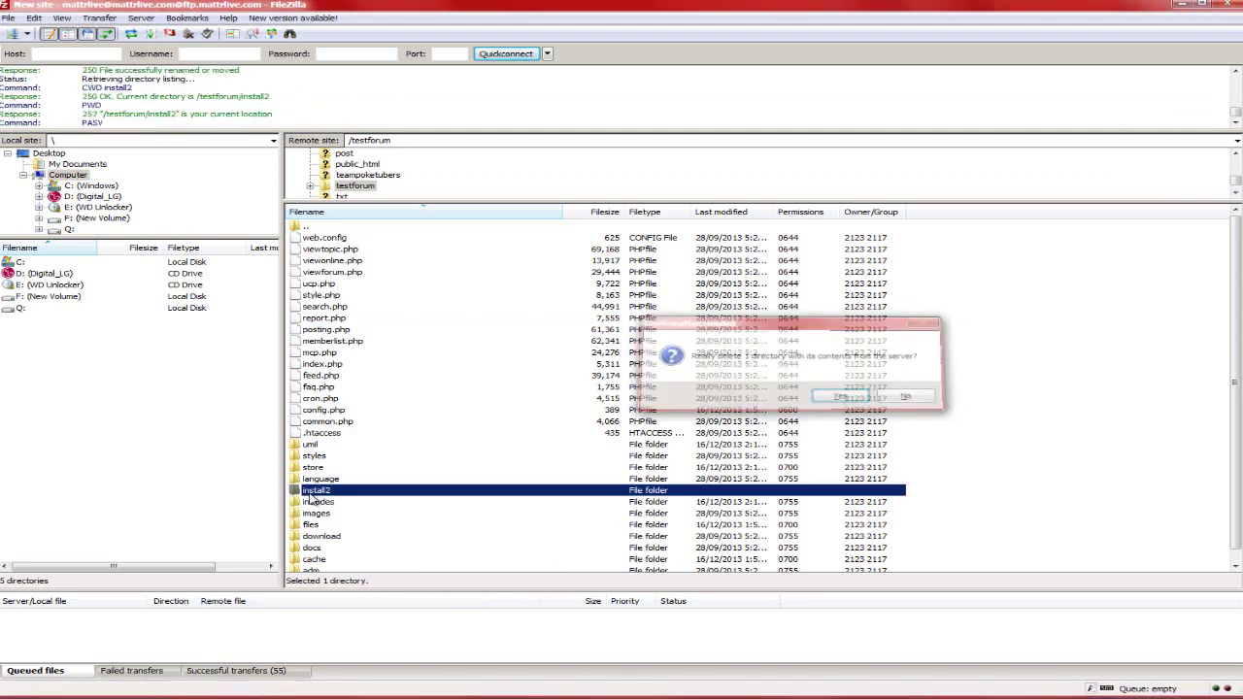
mouse_move(281, 691)
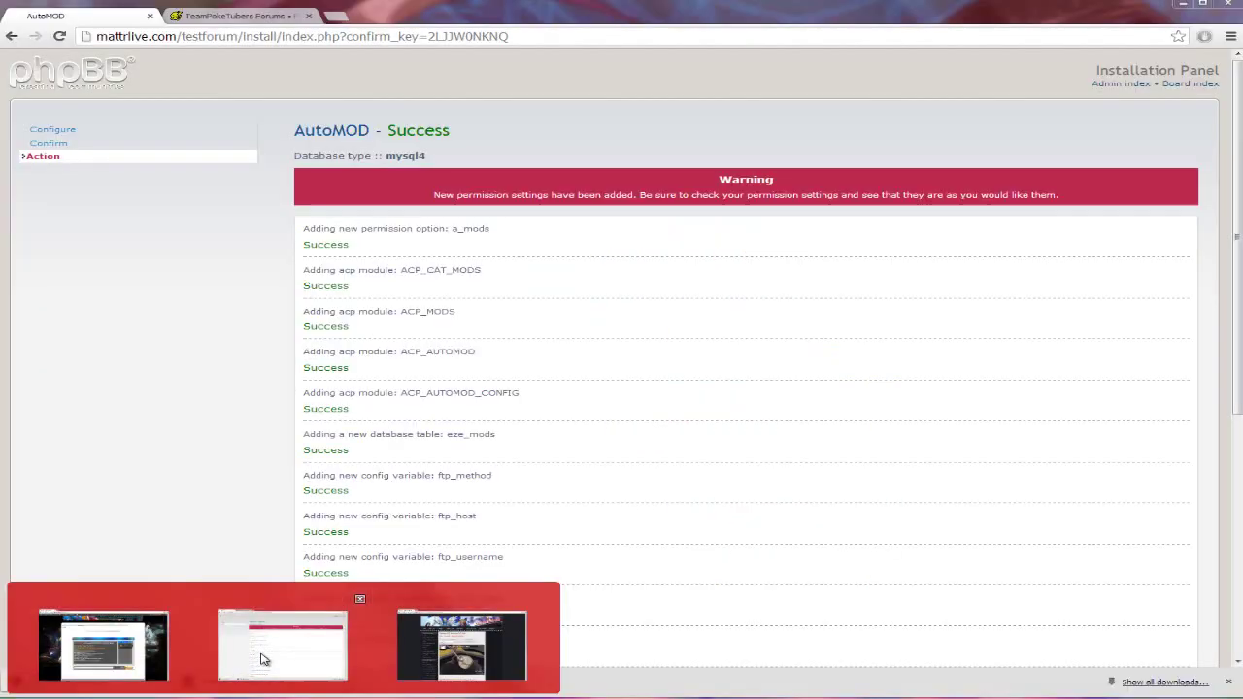
click(262, 654)
- Re-authenticate into the test forum's ACP from the board index and open the AUTOMOD tab
click(1191, 84)
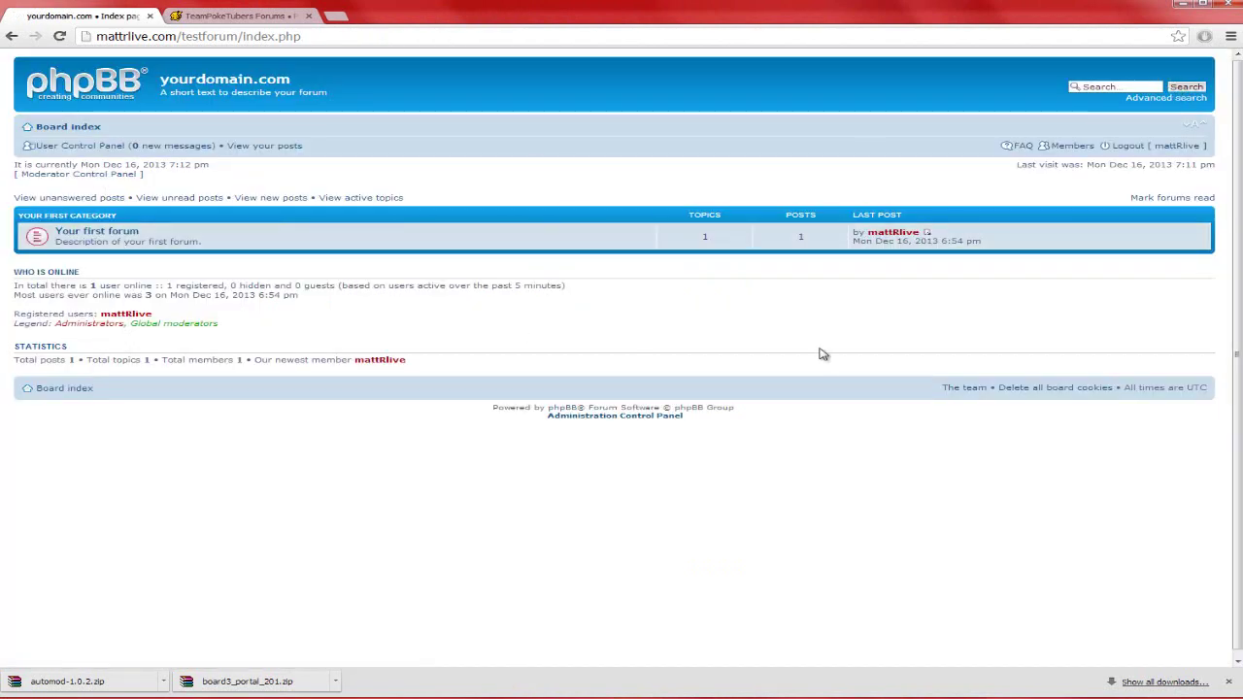
click(612, 422)
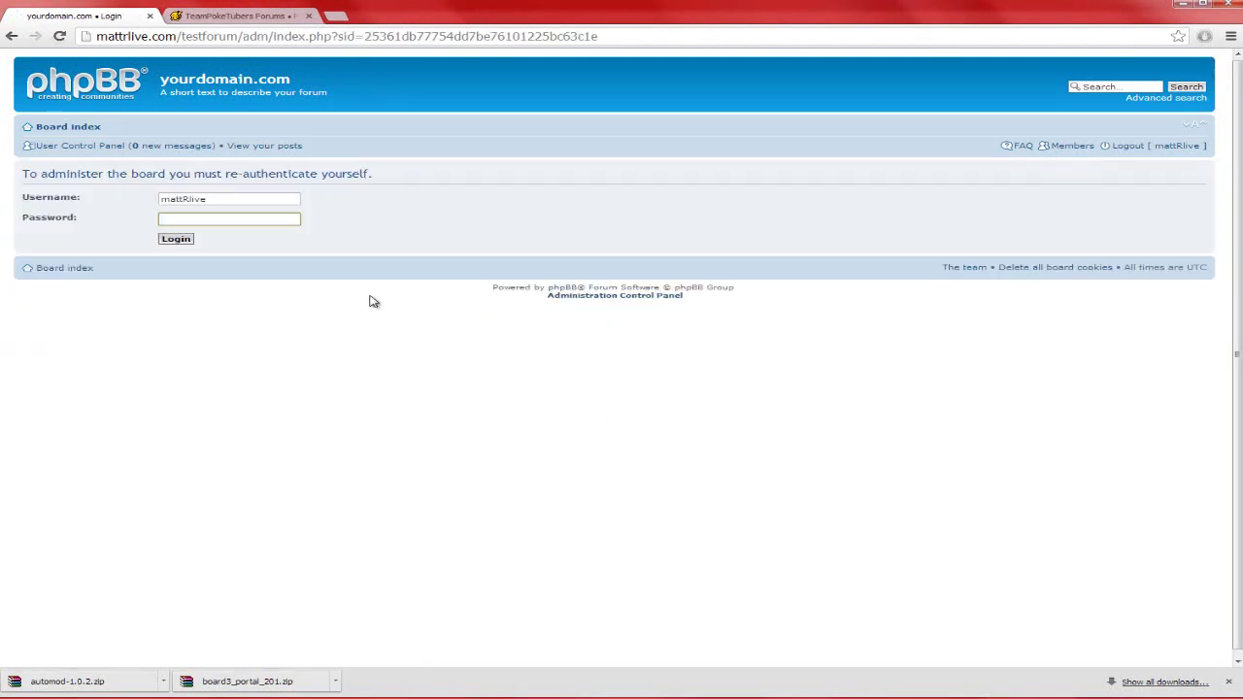
key(Return)
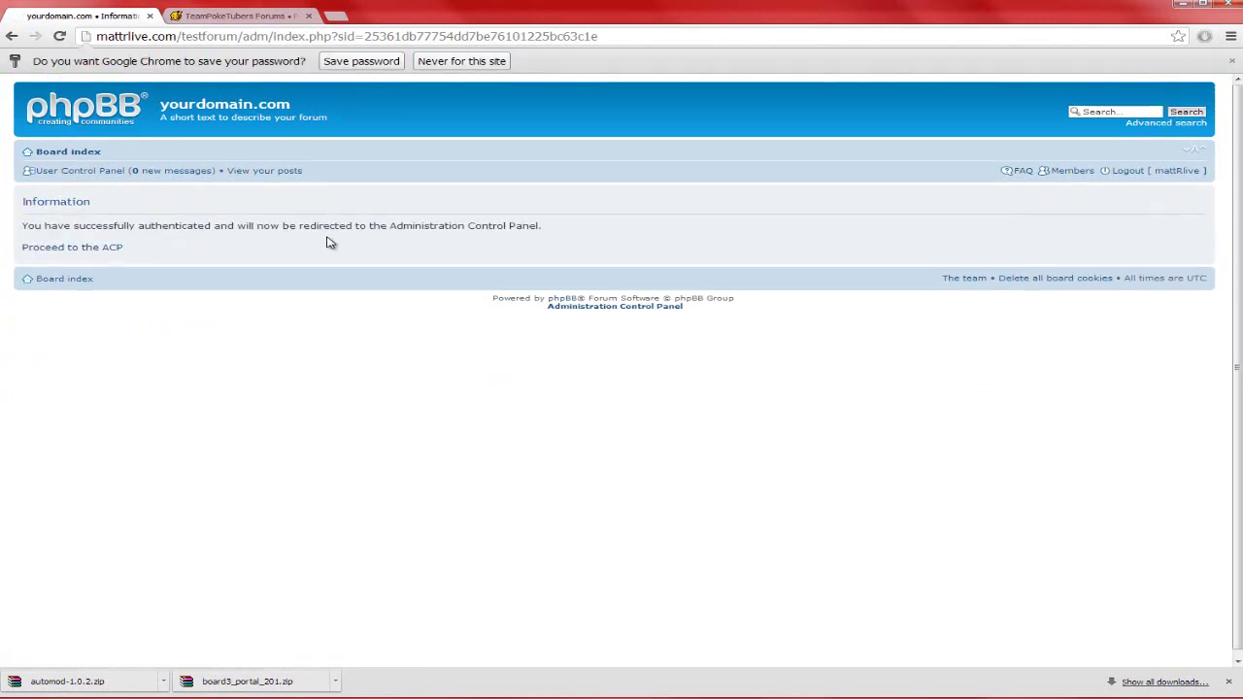
click(106, 247)
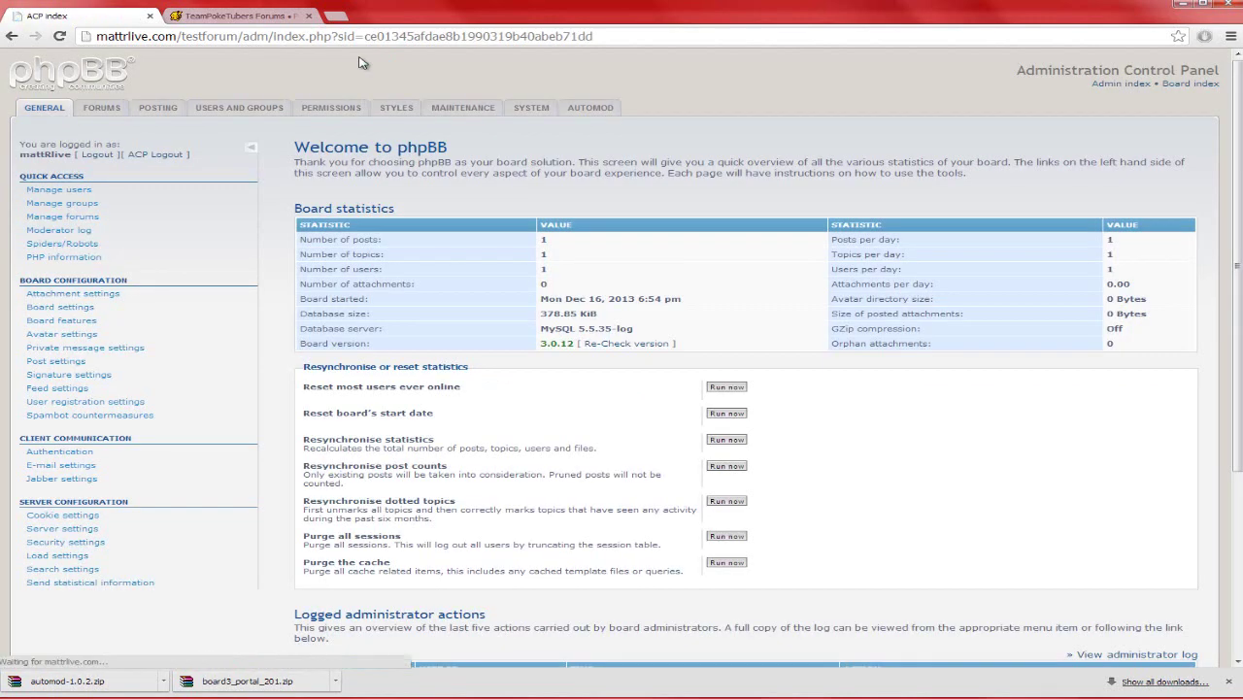
click(593, 115)
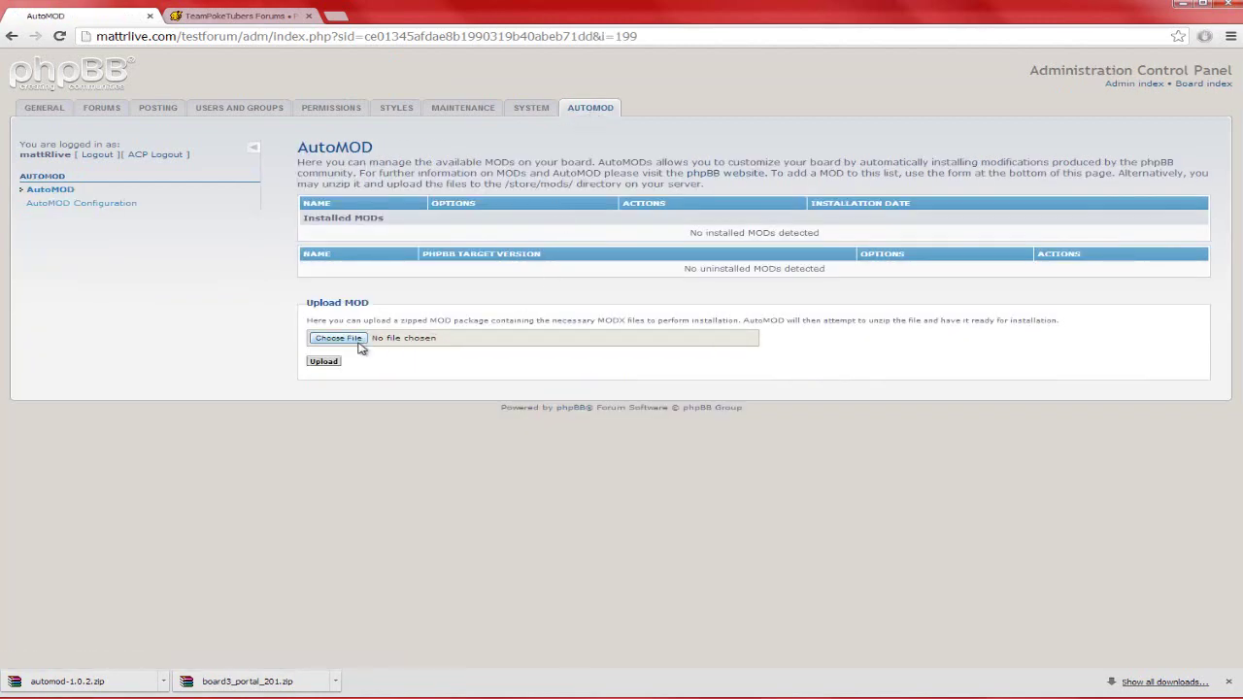
- Upload board3_portal_201.zip to AutoMOD and check its listed 3.0.11 target version
click(359, 345)
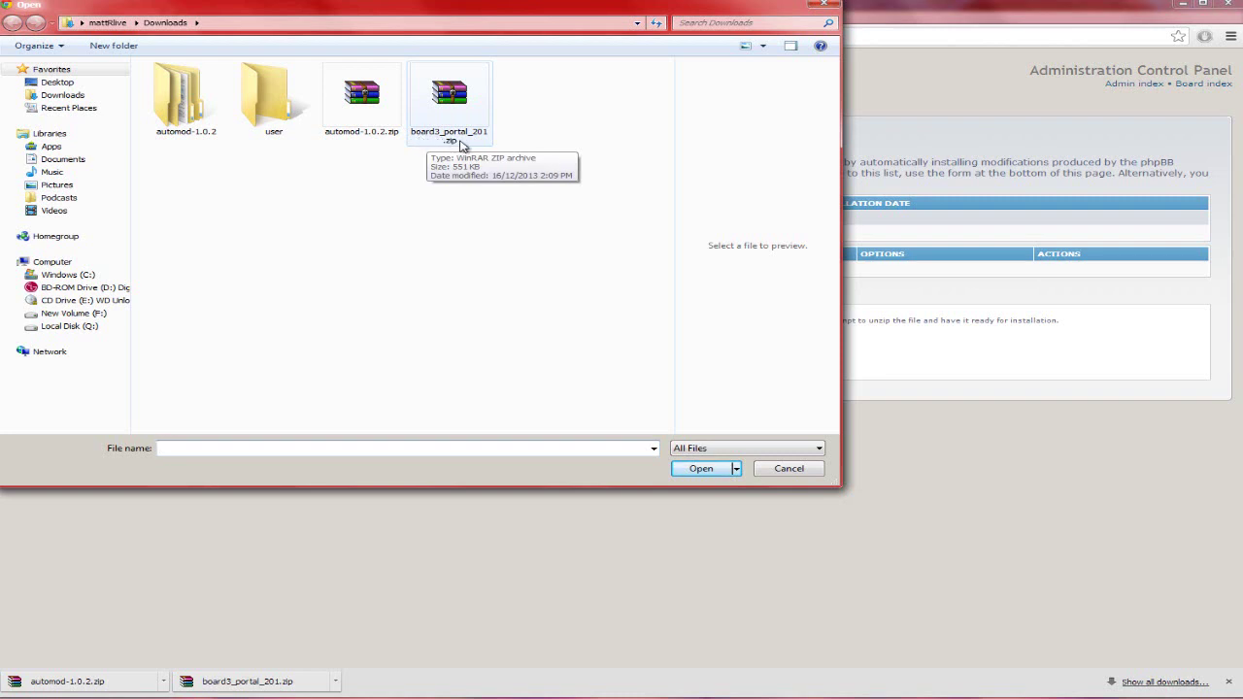
click(463, 145)
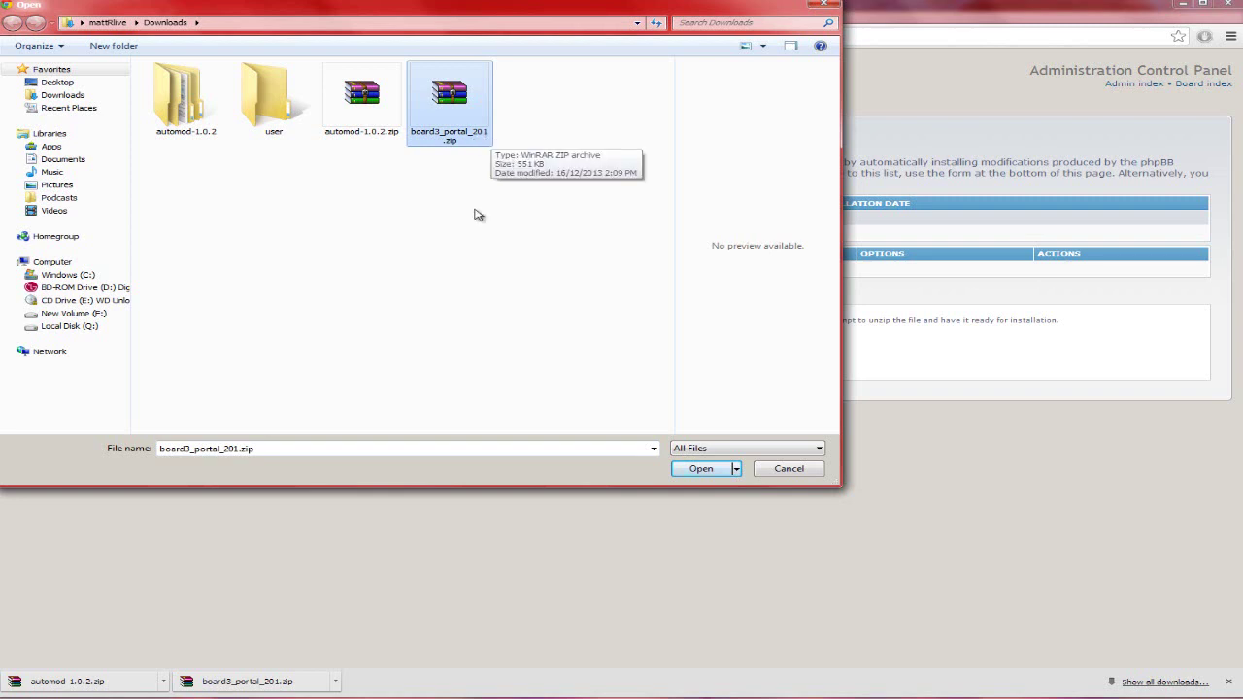
click(704, 469)
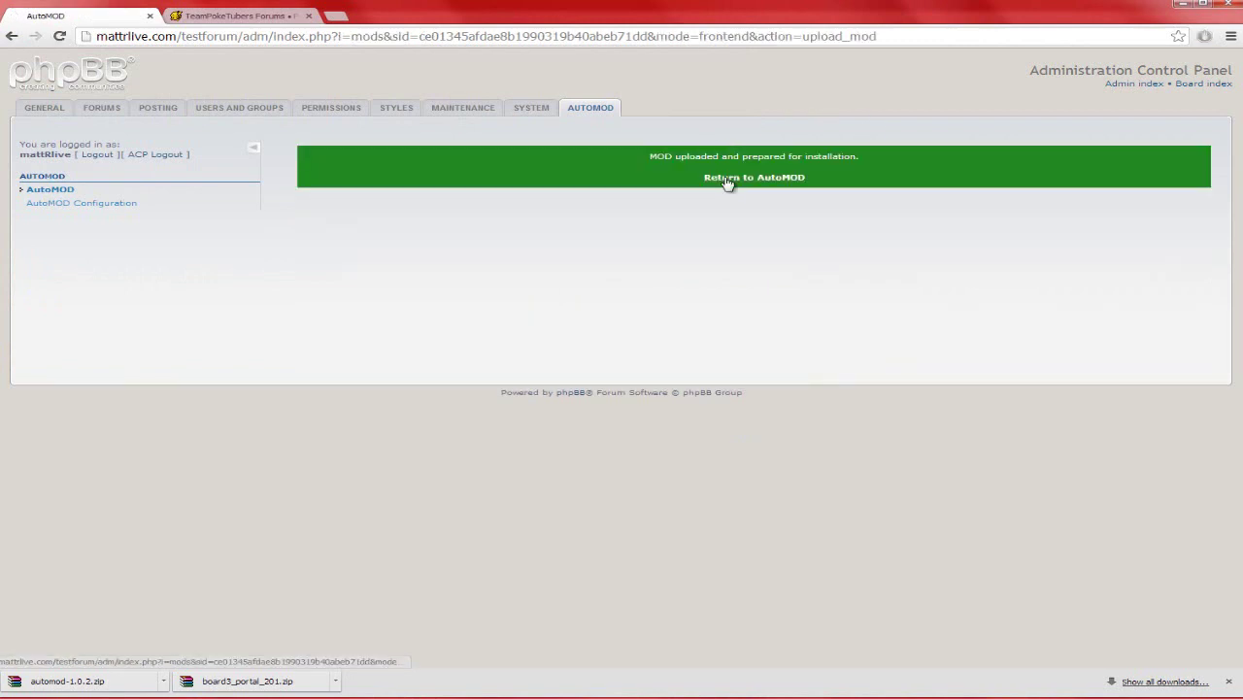
click(729, 179)
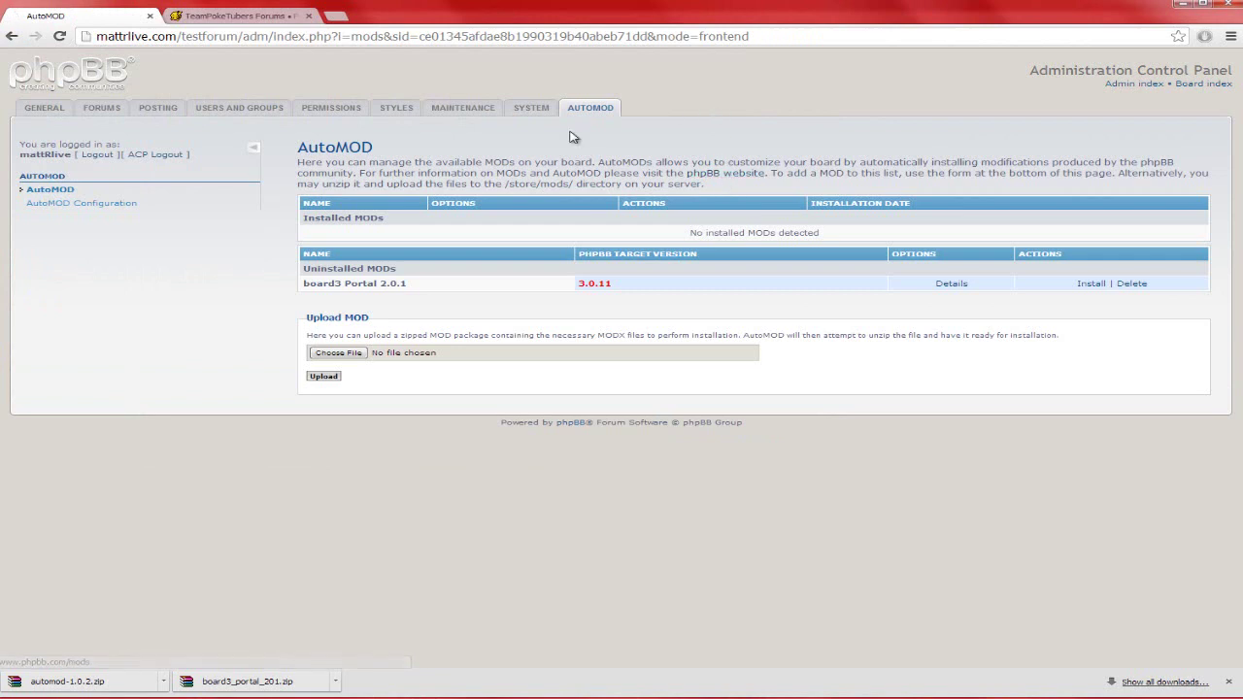
drag(309, 282, 430, 289)
drag(639, 290, 588, 288)
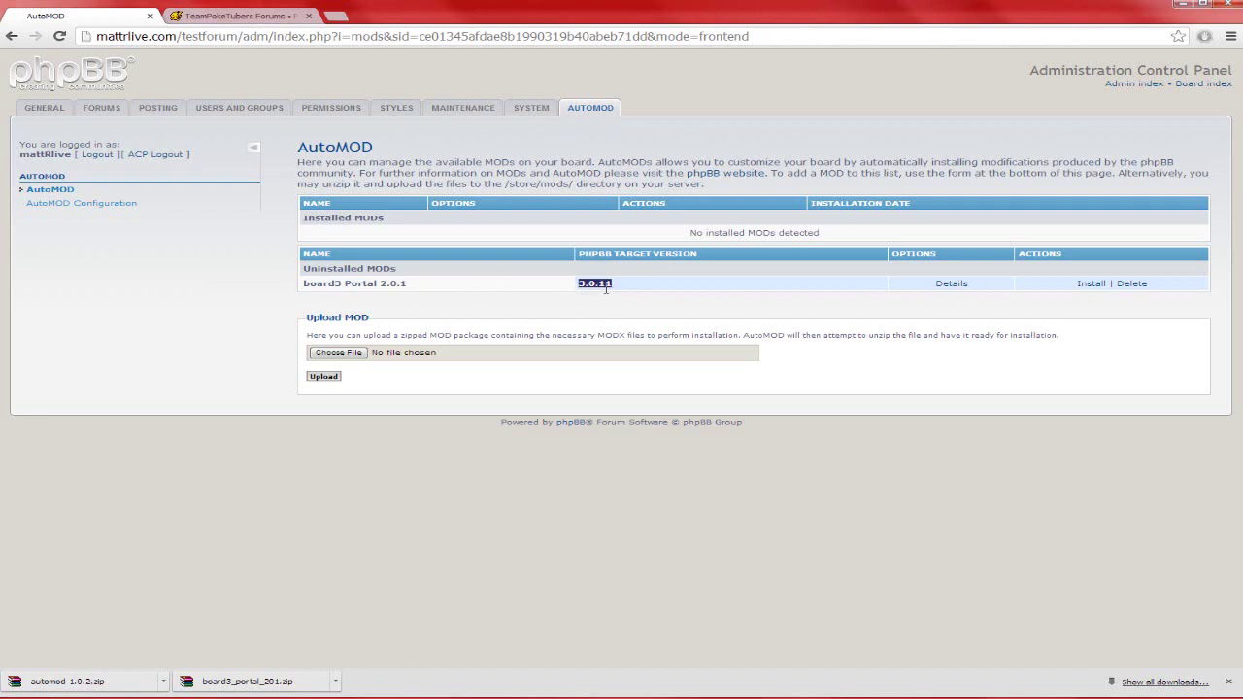
click(1061, 328)
- Install board3 Portal 2.0.1 through AutoMOD, confirming despite the missing dependency
click(1088, 284)
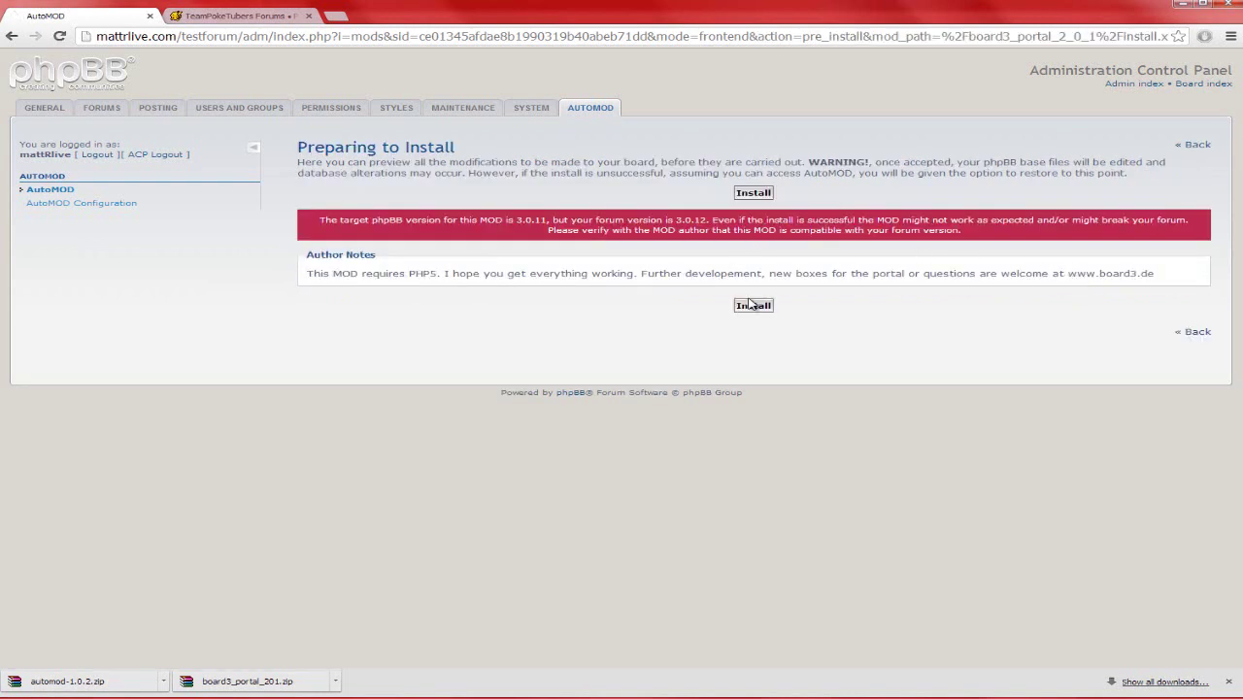
click(235, 15)
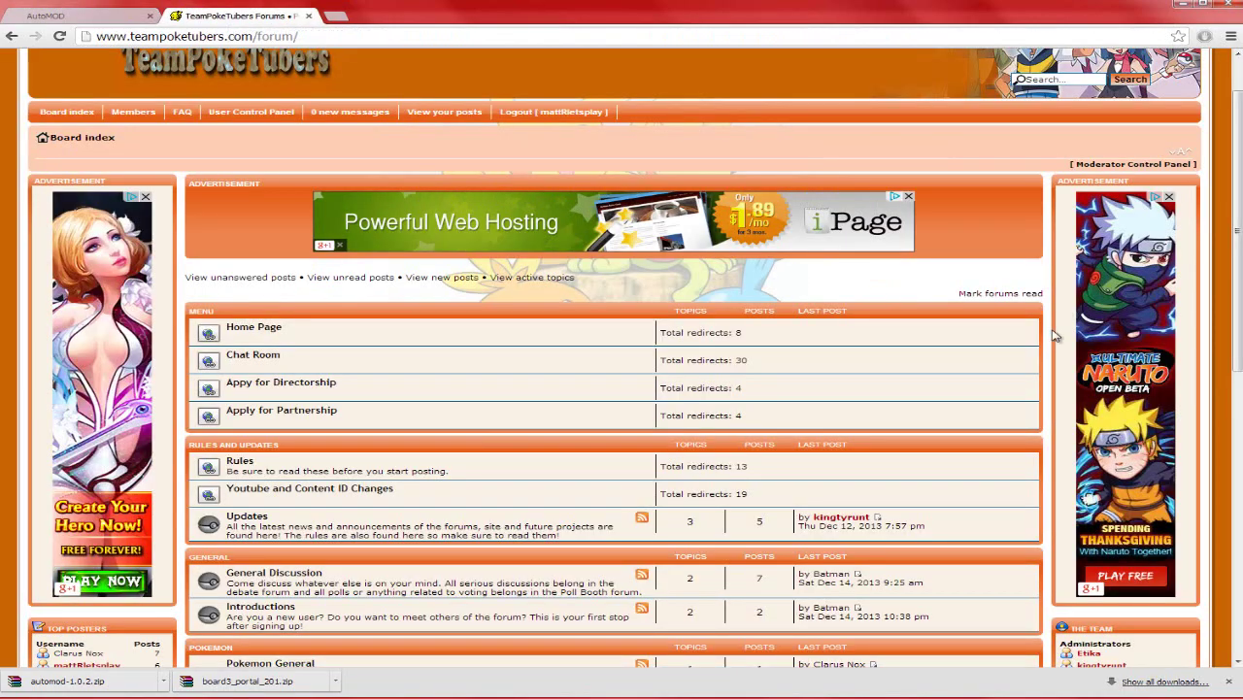
scroll(769, 138, down, 5)
scroll(769, 138, up, 5)
click(115, 17)
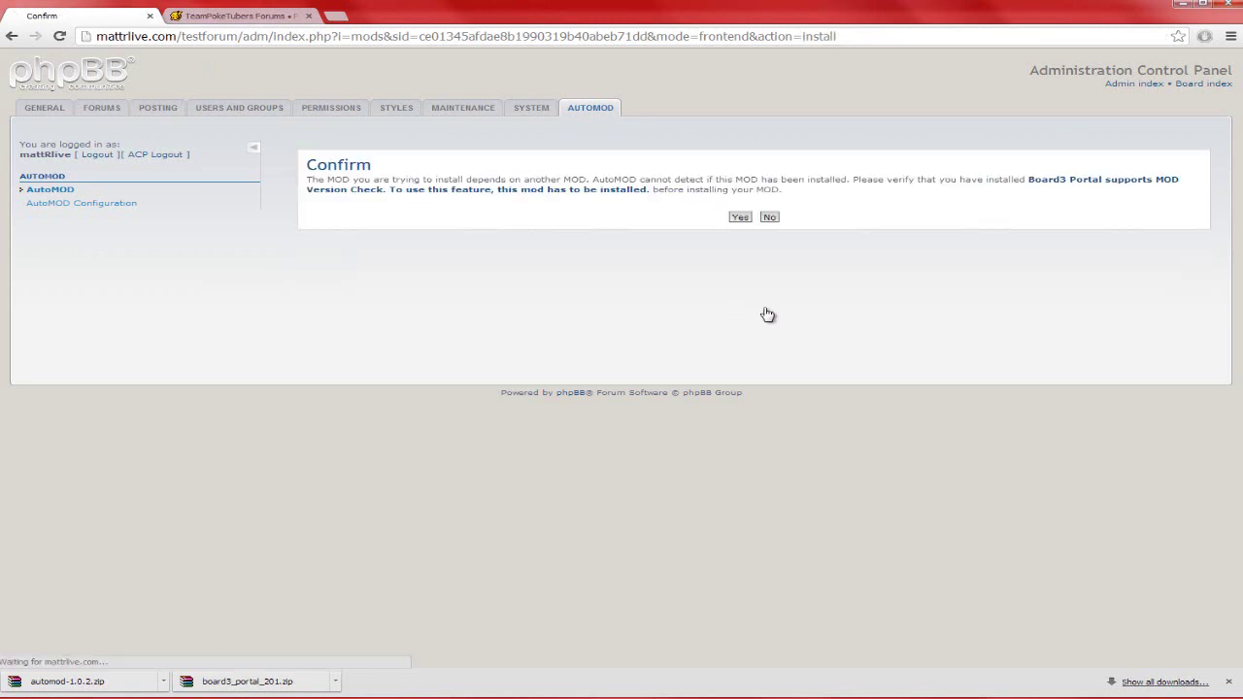
click(738, 220)
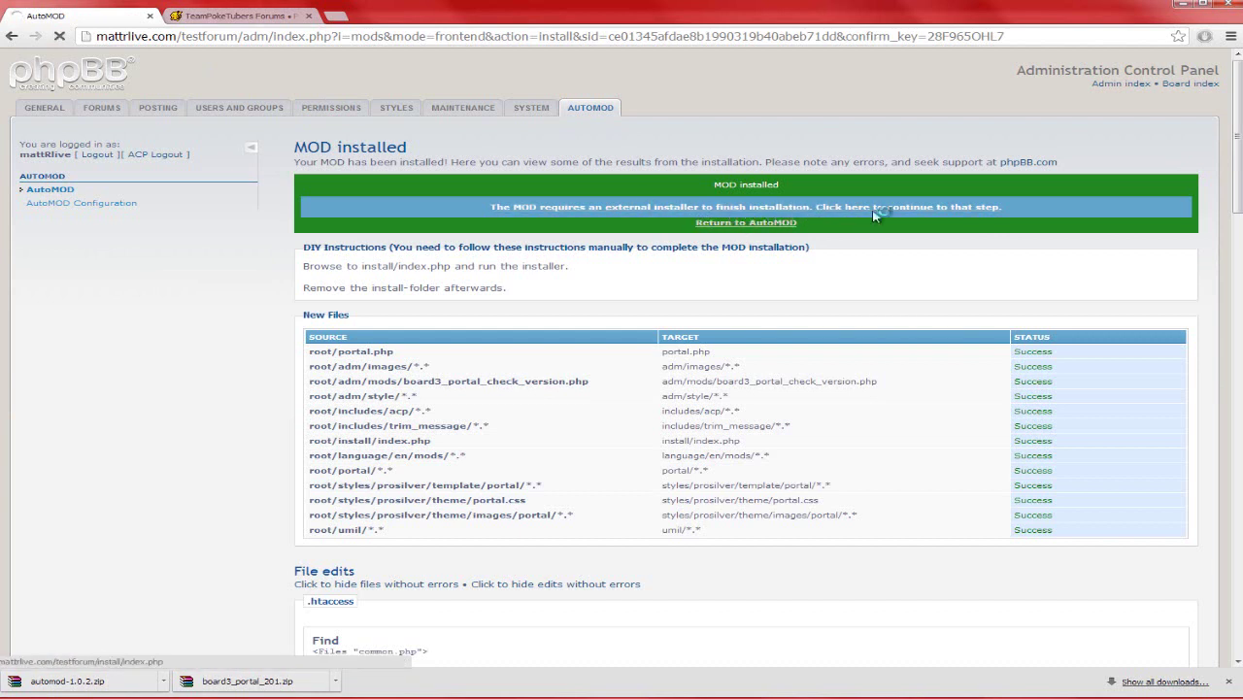
- Run the portal's external database installer until it reports Success
click(921, 209)
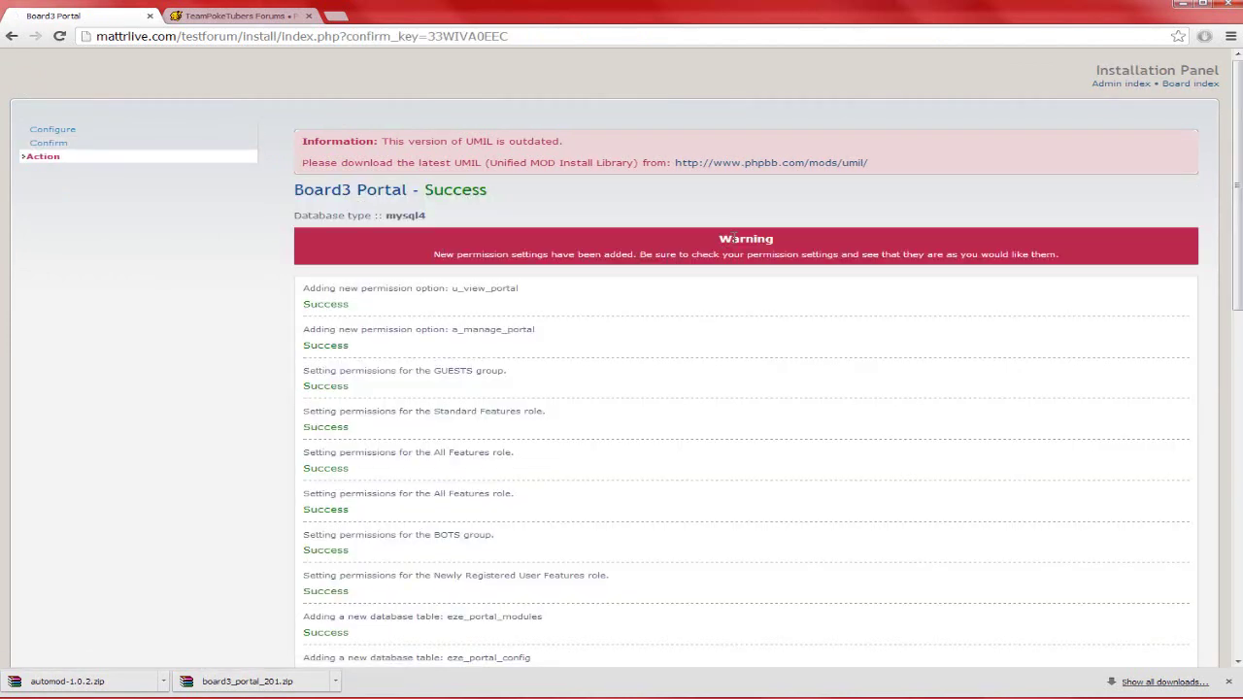
scroll(743, 253, down, 4)
scroll(757, 274, up, 15)
- Remove install/index.php from the address to load the test forum's main page
drag(506, 38, 243, 71)
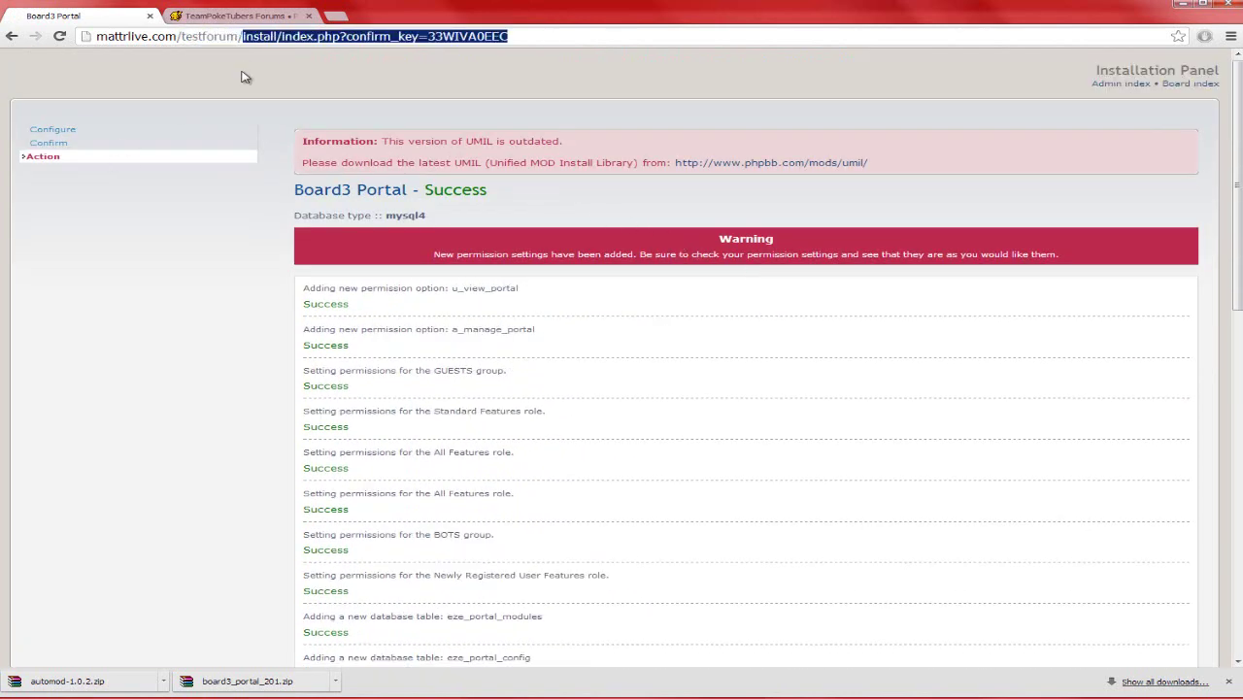
key(BackSpace)
key(Return)
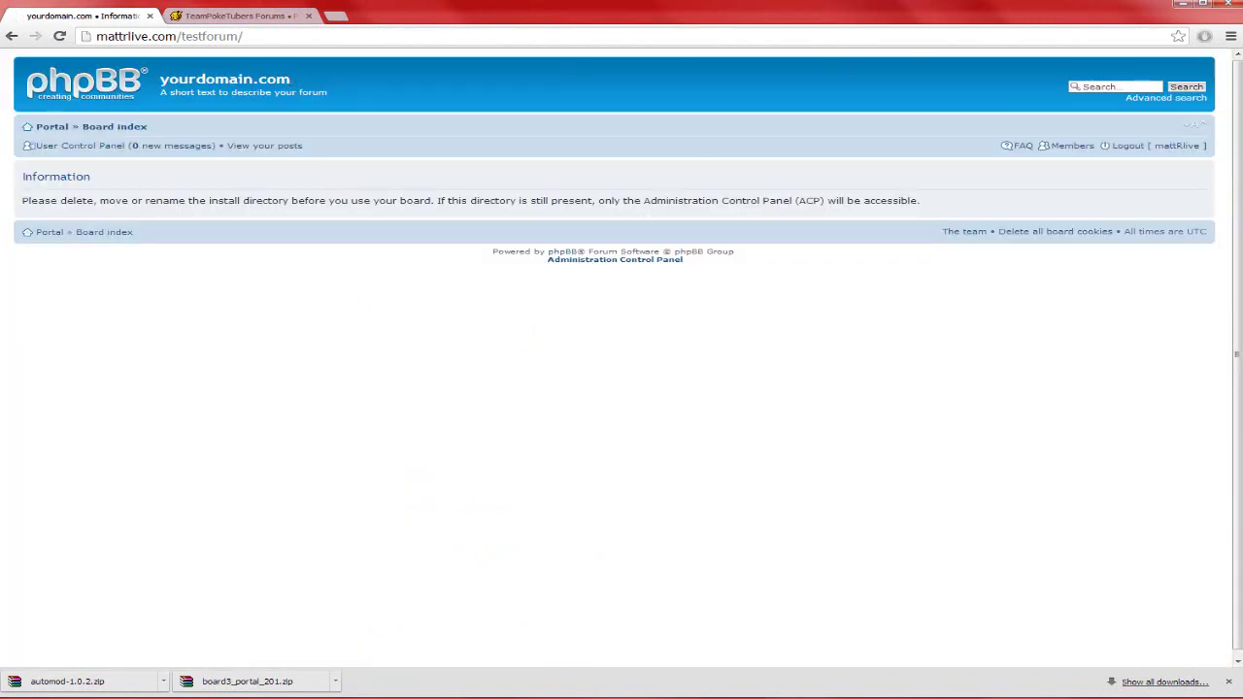
- Refresh FileZilla's remote /testforum listing to show the new portal files
key(alt+Tab)
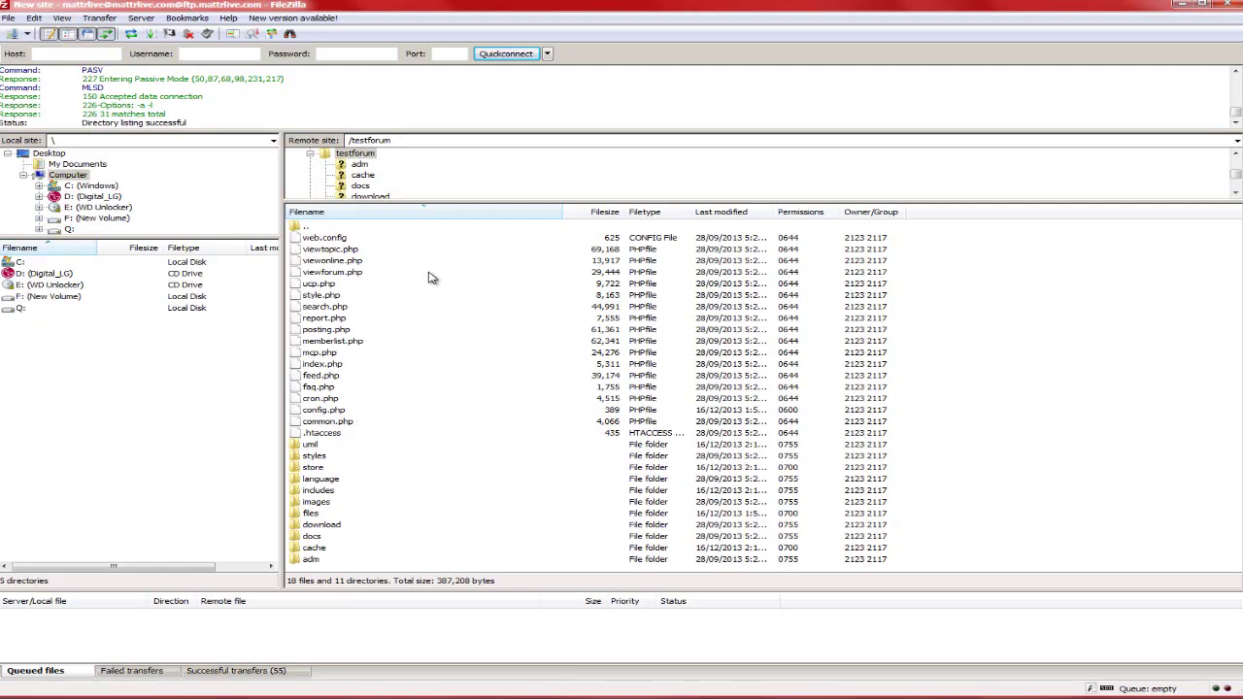
right_click(1134, 442)
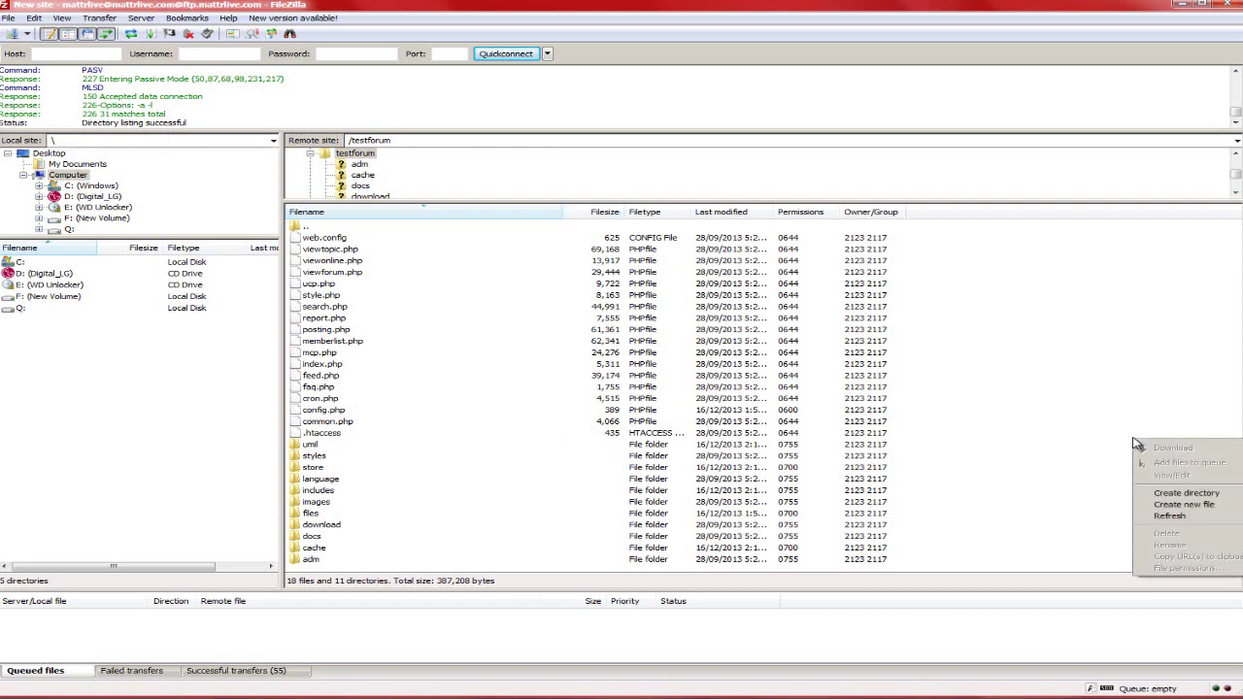
click(1177, 516)
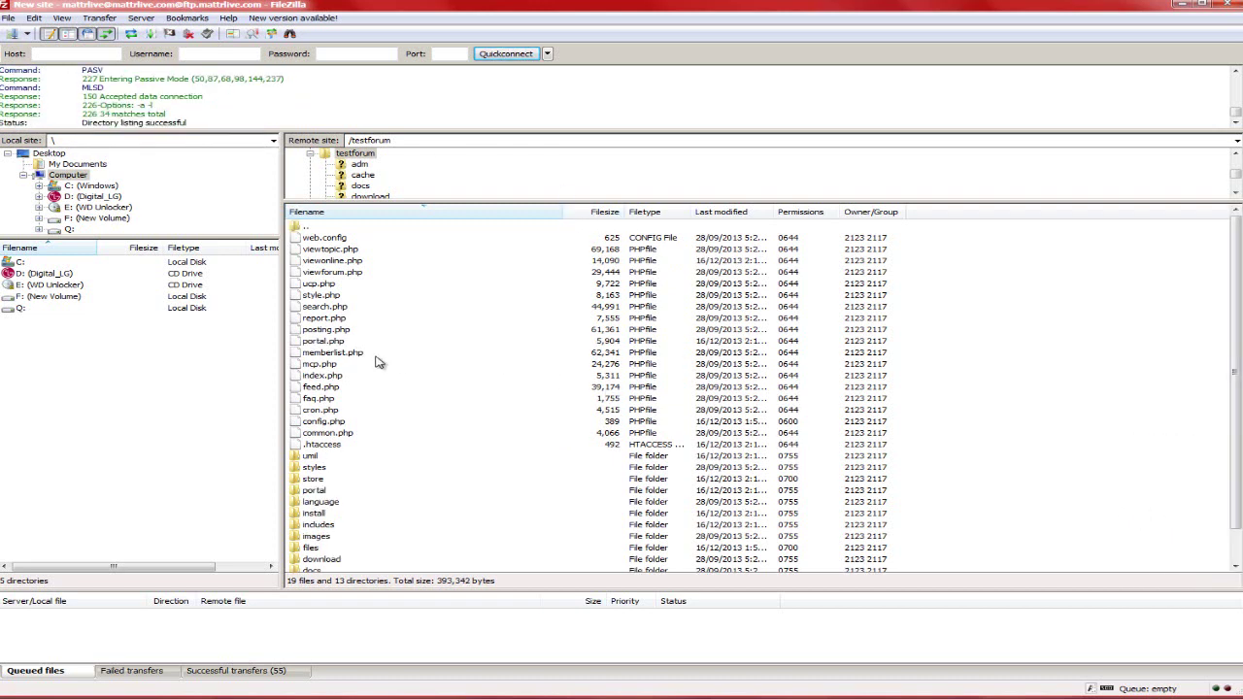
- Delete the install folder from the server and reload the test forum in Chrome
click(326, 513)
right_click(327, 513)
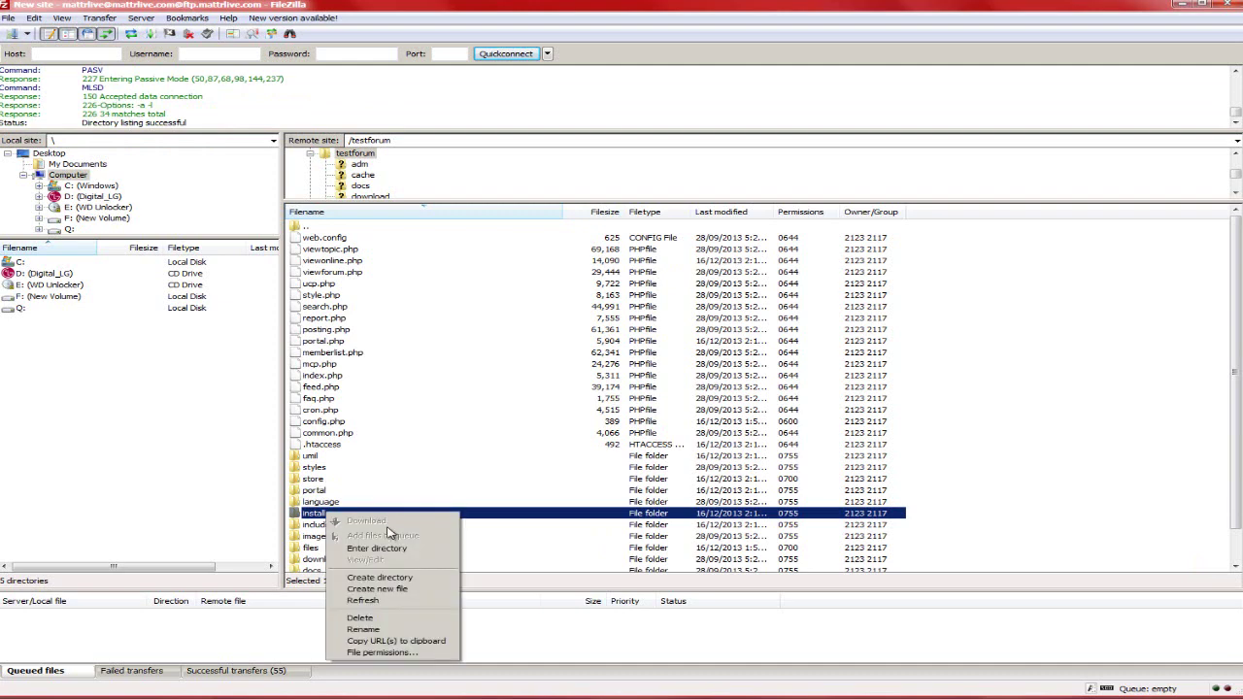
click(415, 619)
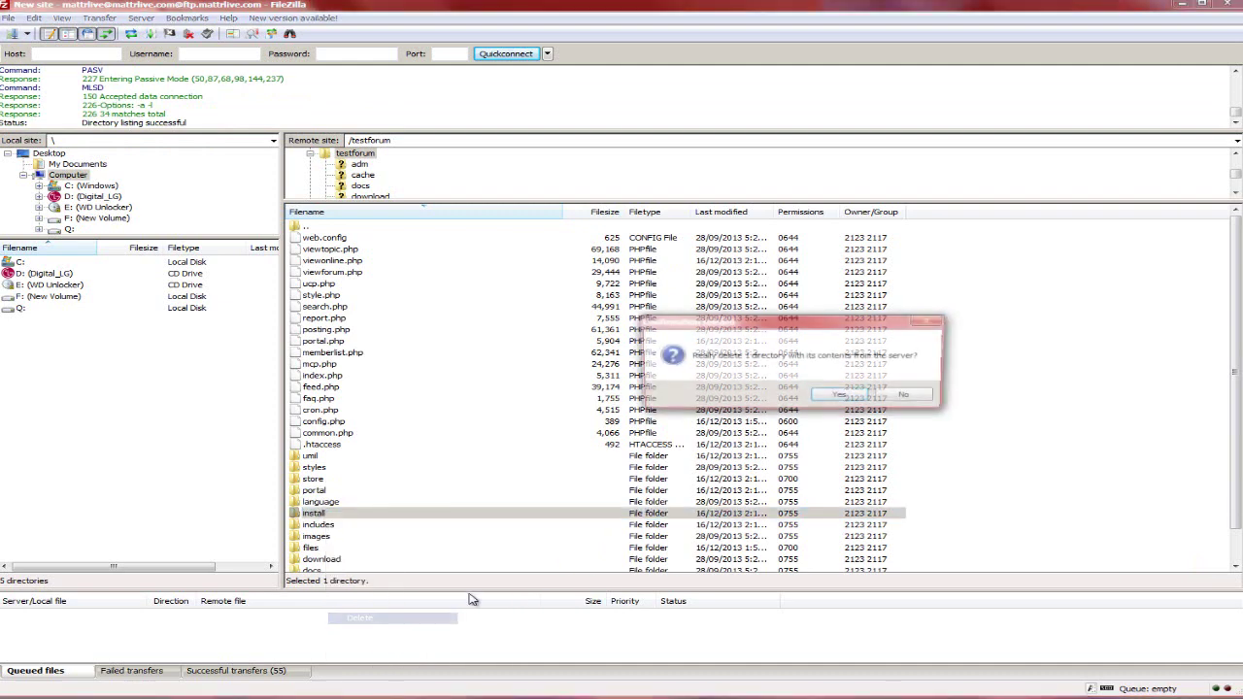
click(827, 397)
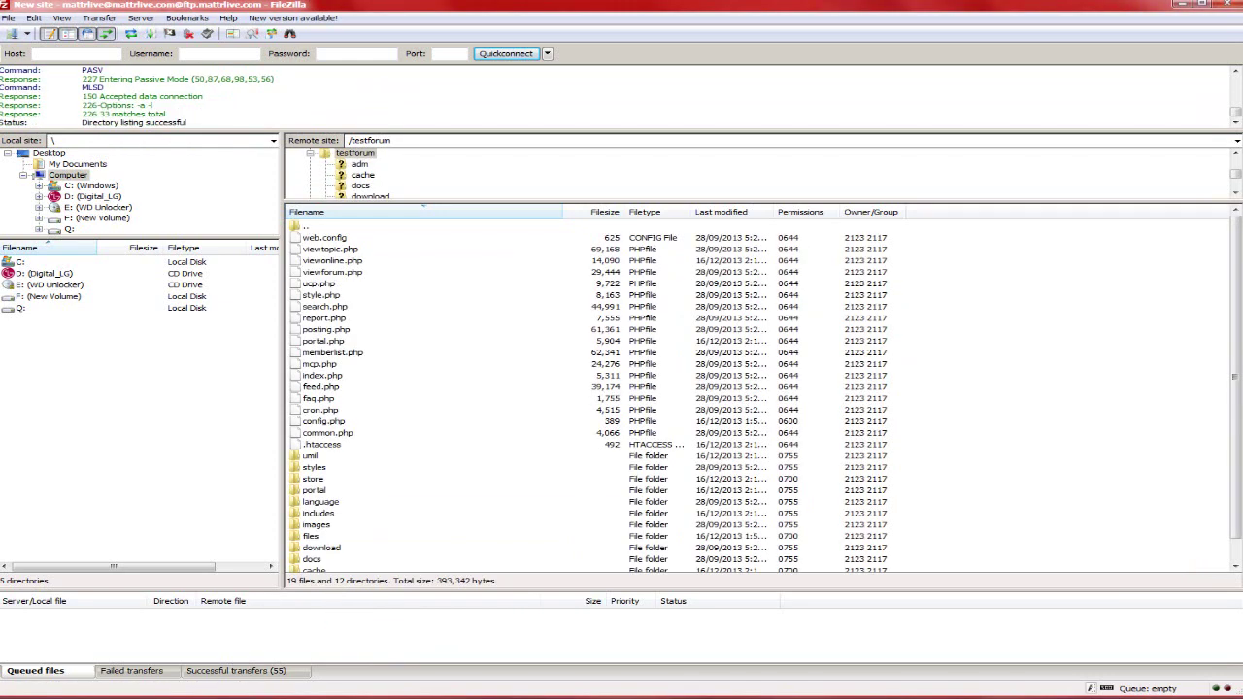
mouse_move(267, 685)
click(583, 646)
click(58, 36)
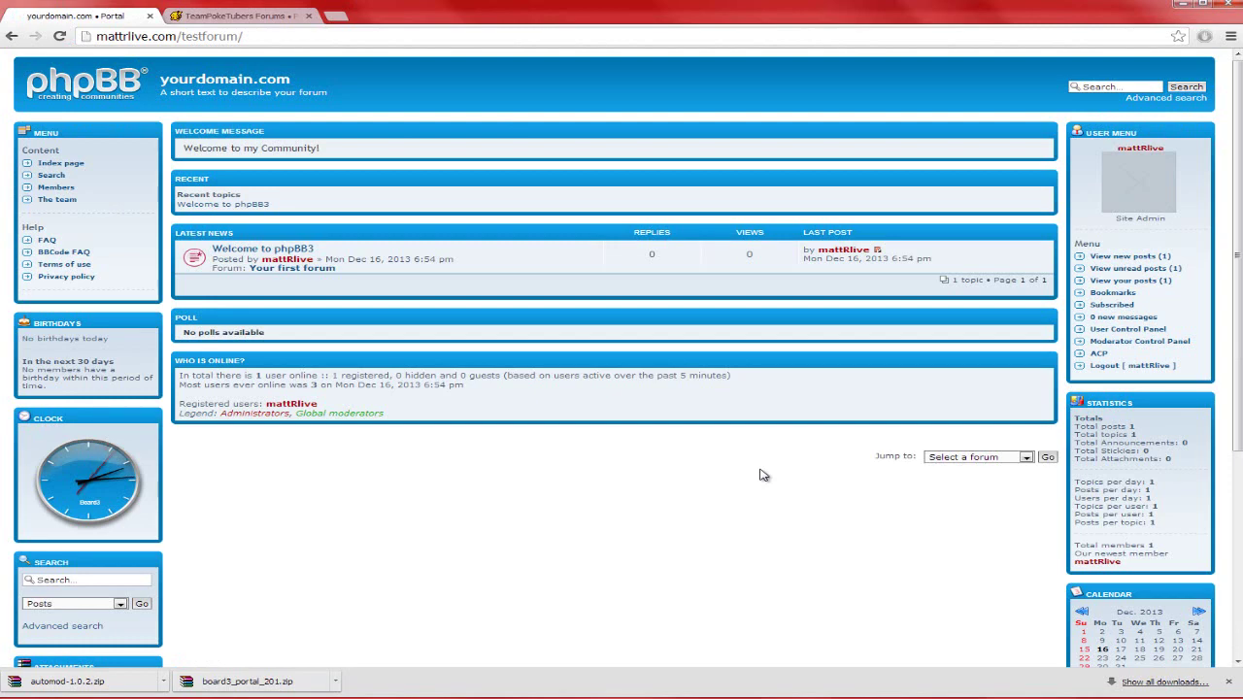
- Dismiss Chrome's download bar and browse the TeamPokeTubers forum board index
scroll(763, 475, down, 3)
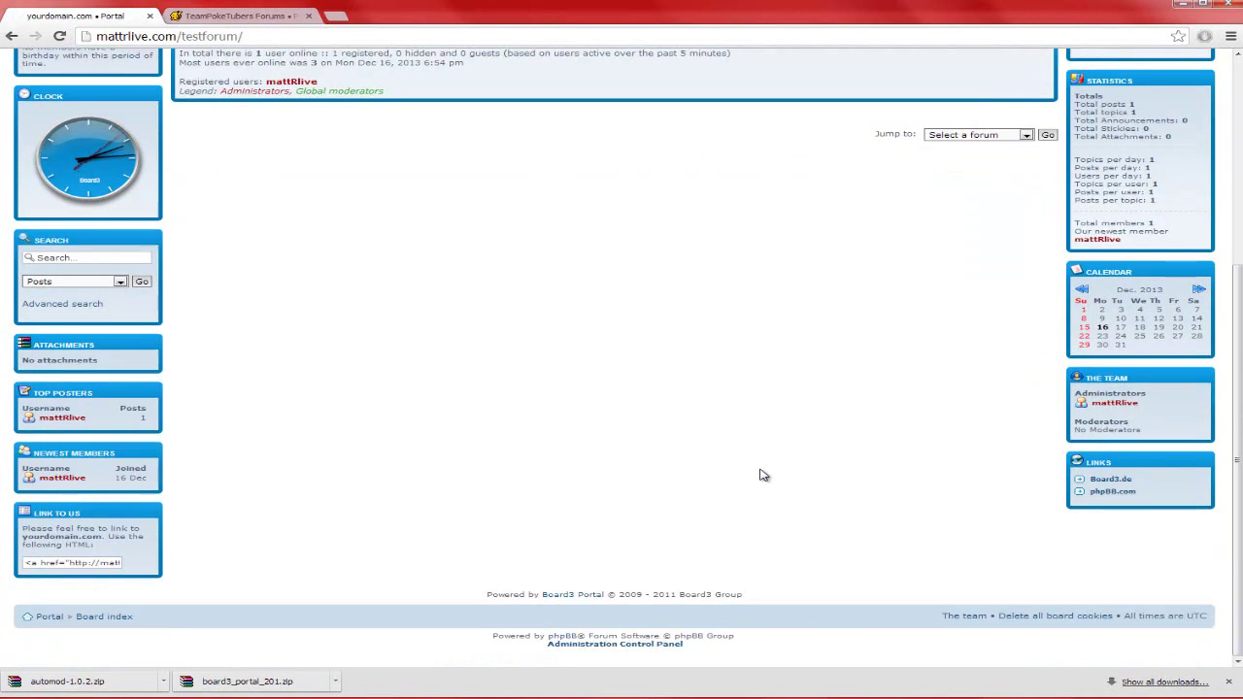
scroll(764, 475, up, 3)
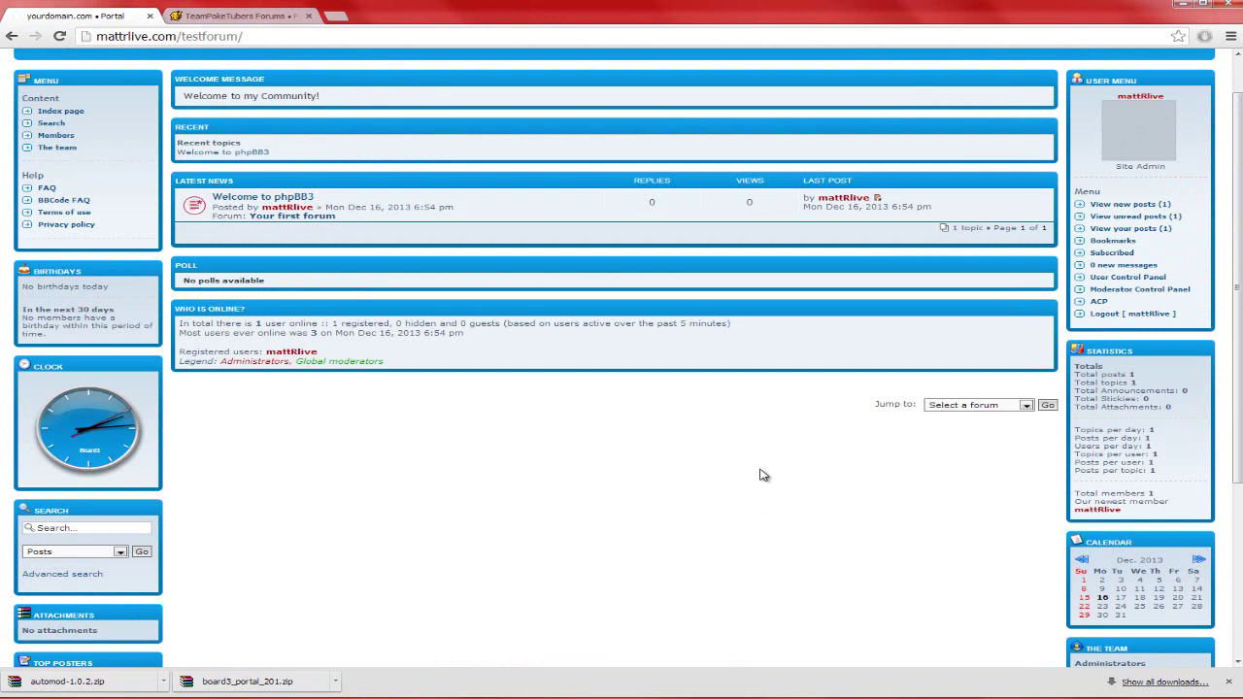
scroll(764, 475, up, 1)
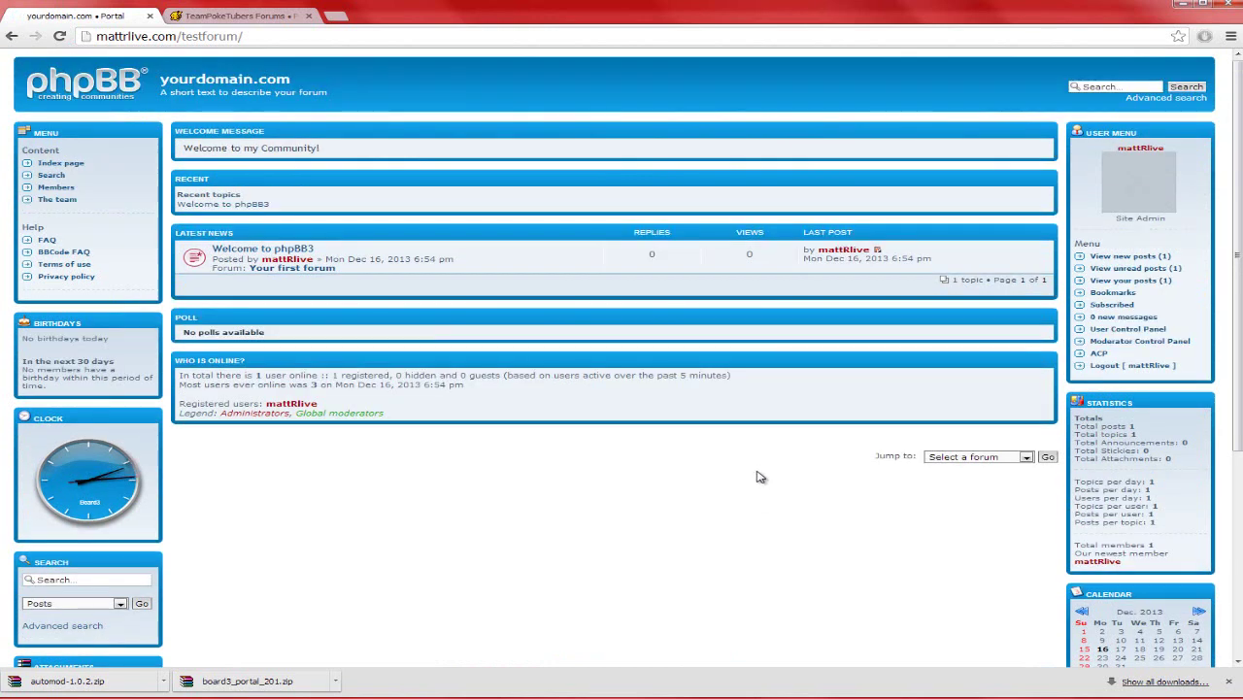
click(1230, 682)
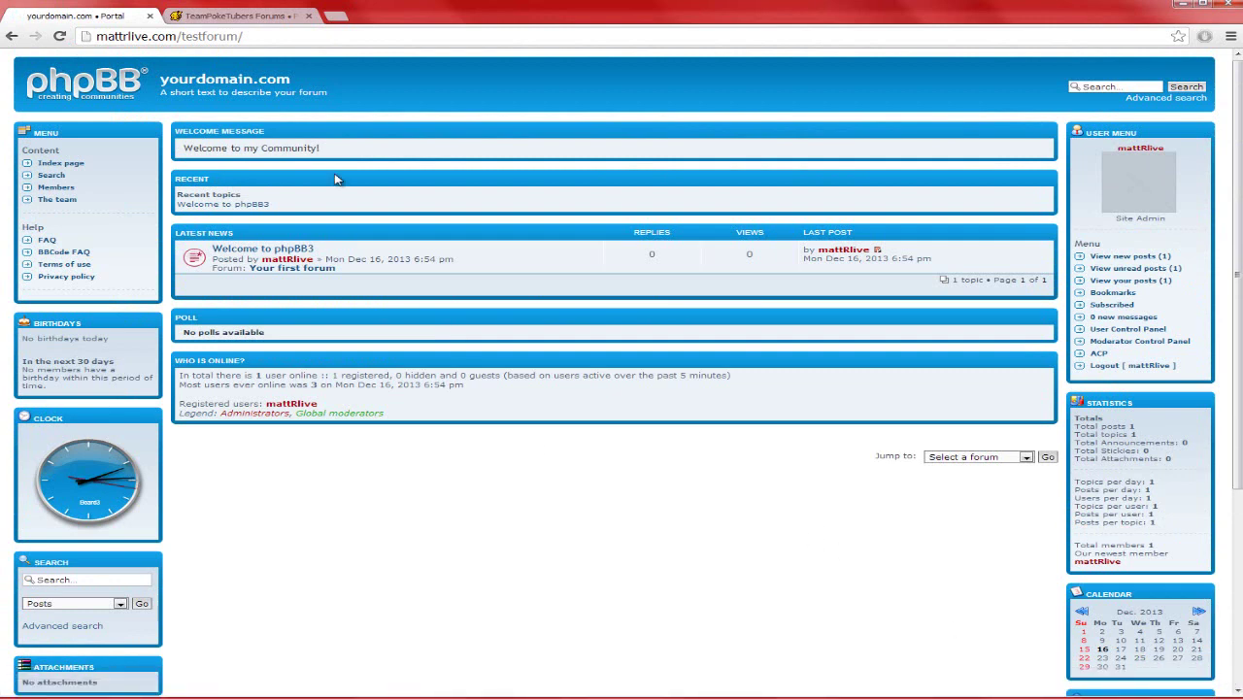
click(264, 15)
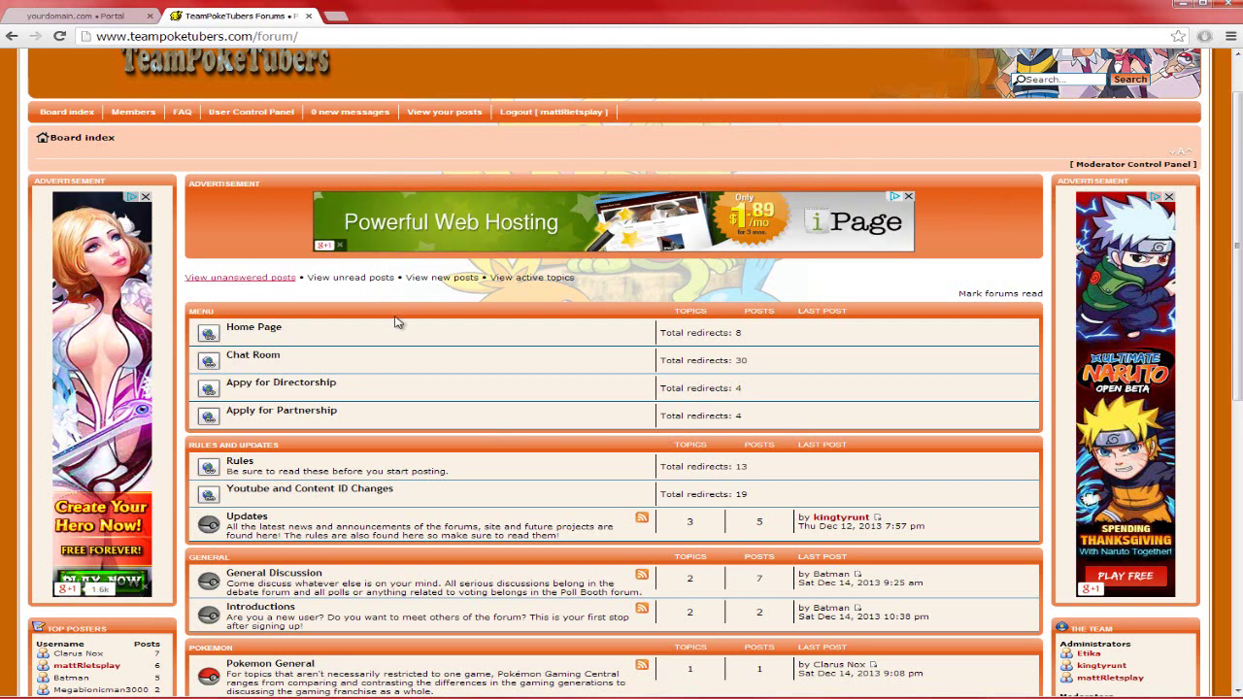
scroll(996, 277, down, 4)
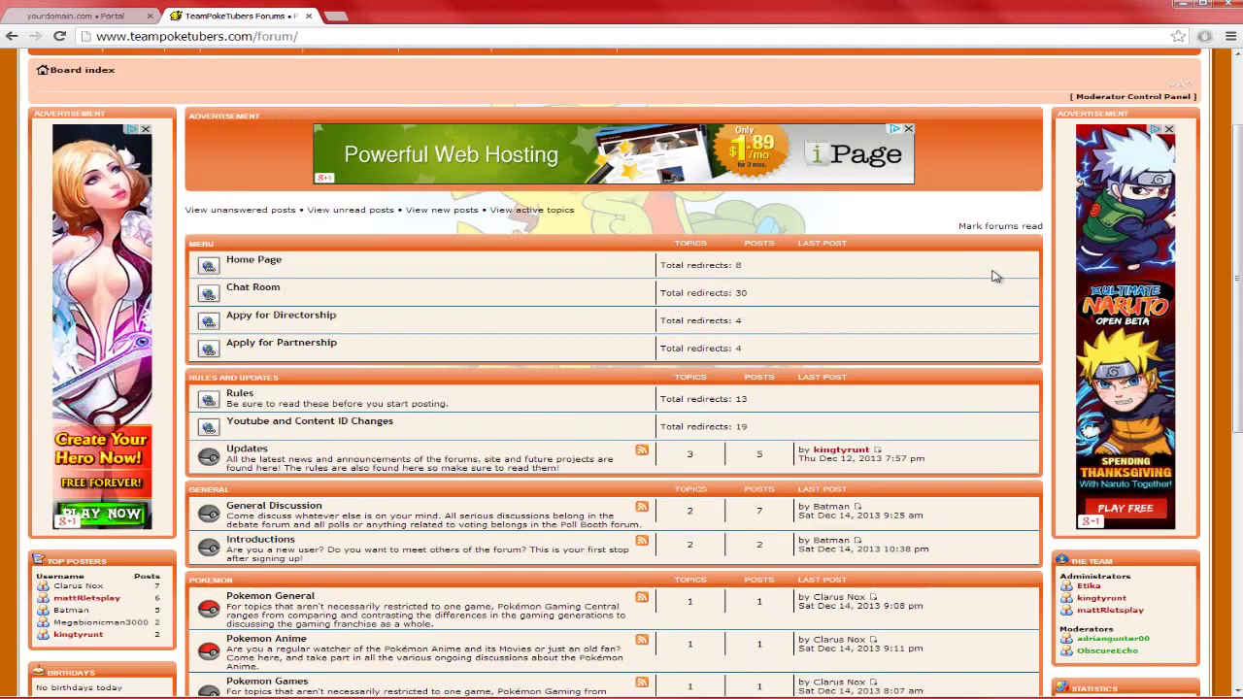
scroll(996, 277, up, 5)
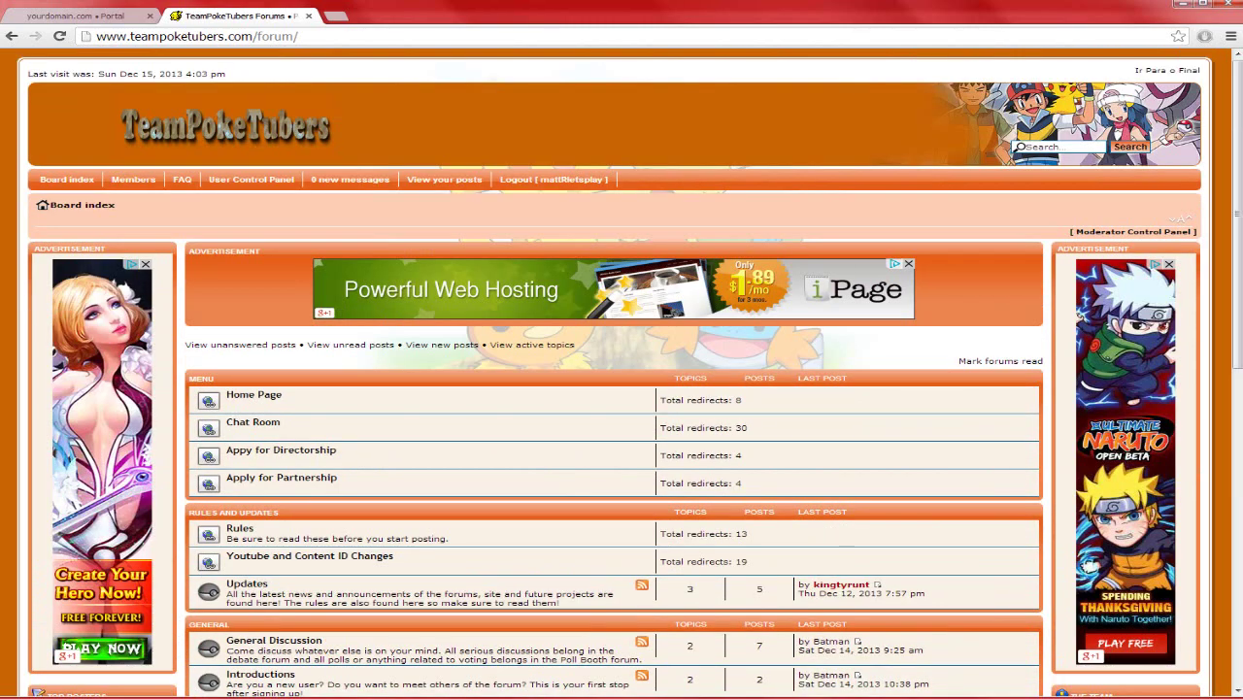
key(alt+Tab)
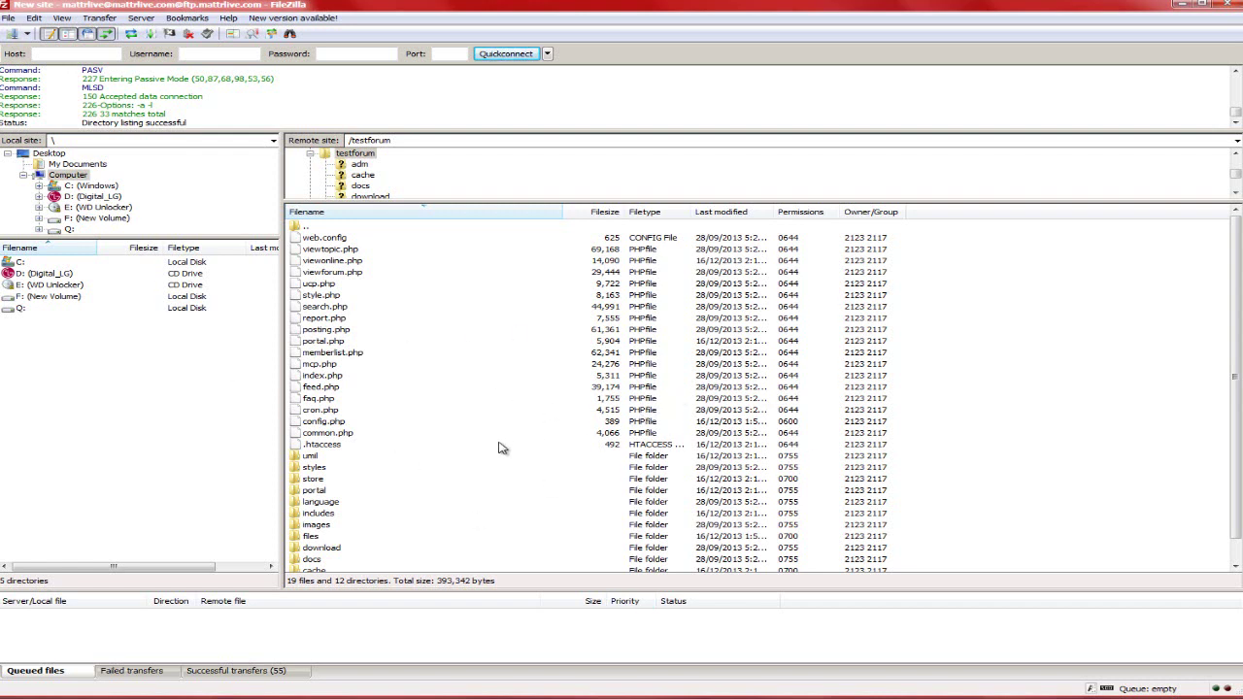
- Browse the remote /testforum/styles/subsilver2 folder showing style.cfg, theme, template and imageset
scroll(425, 406, down, 1)
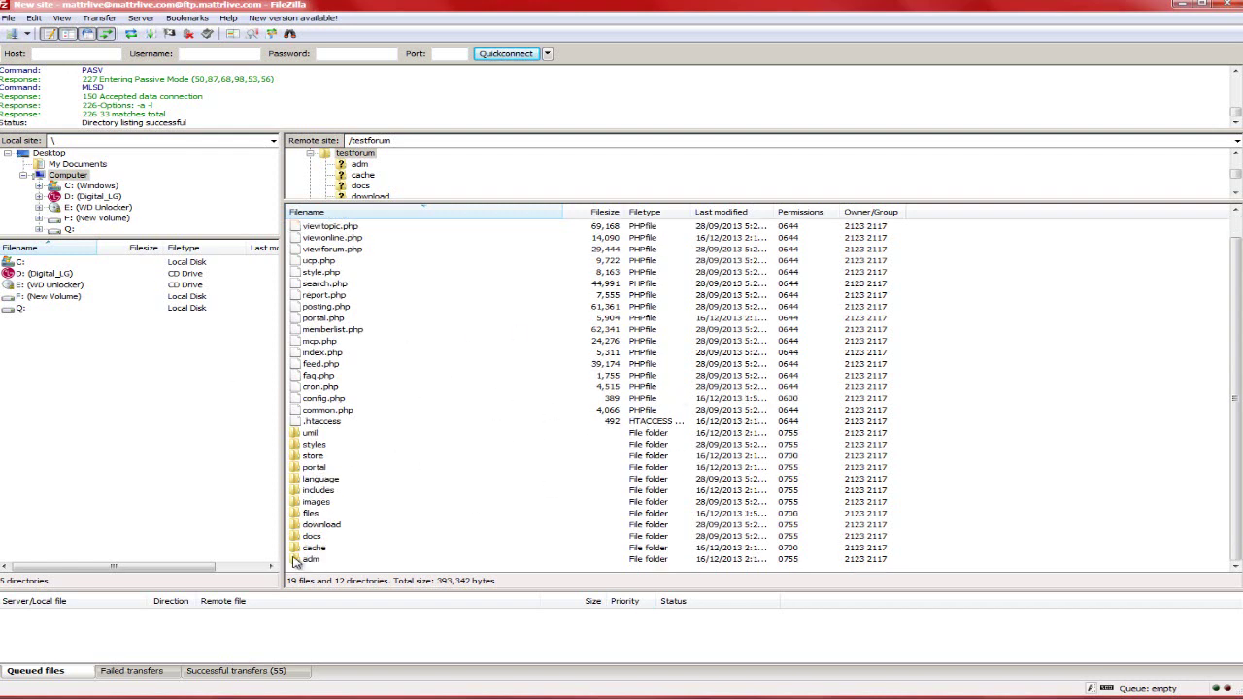
double_click(320, 446)
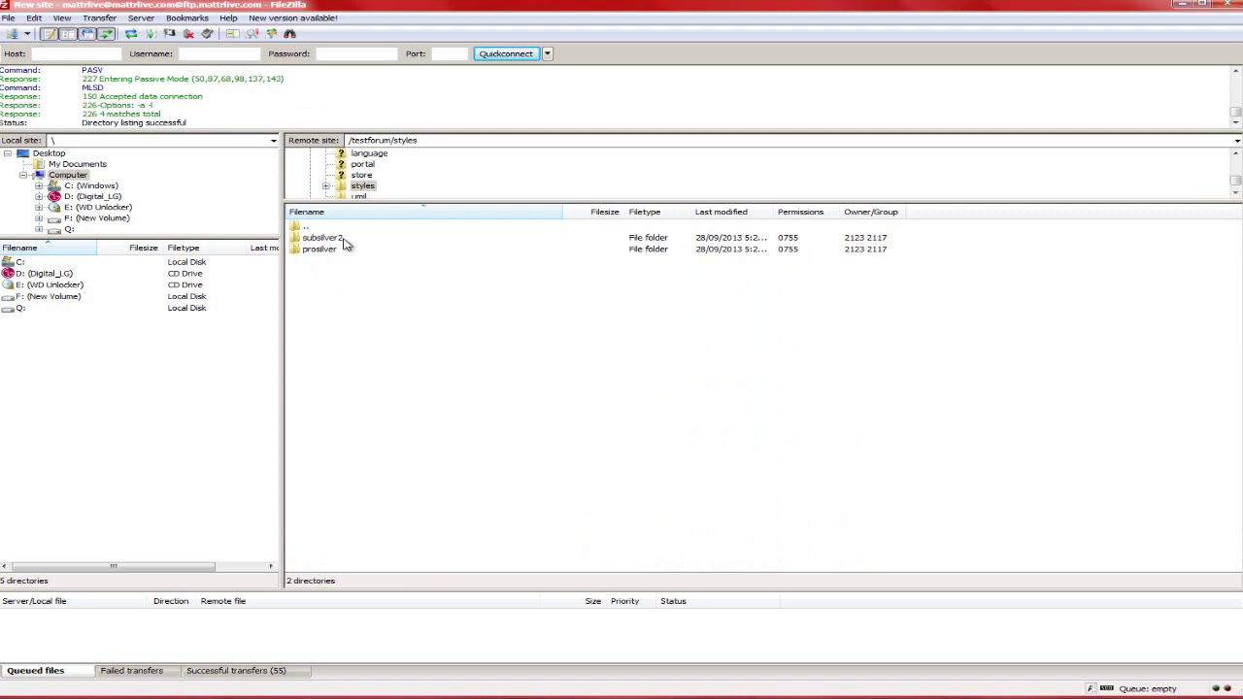
double_click(344, 240)
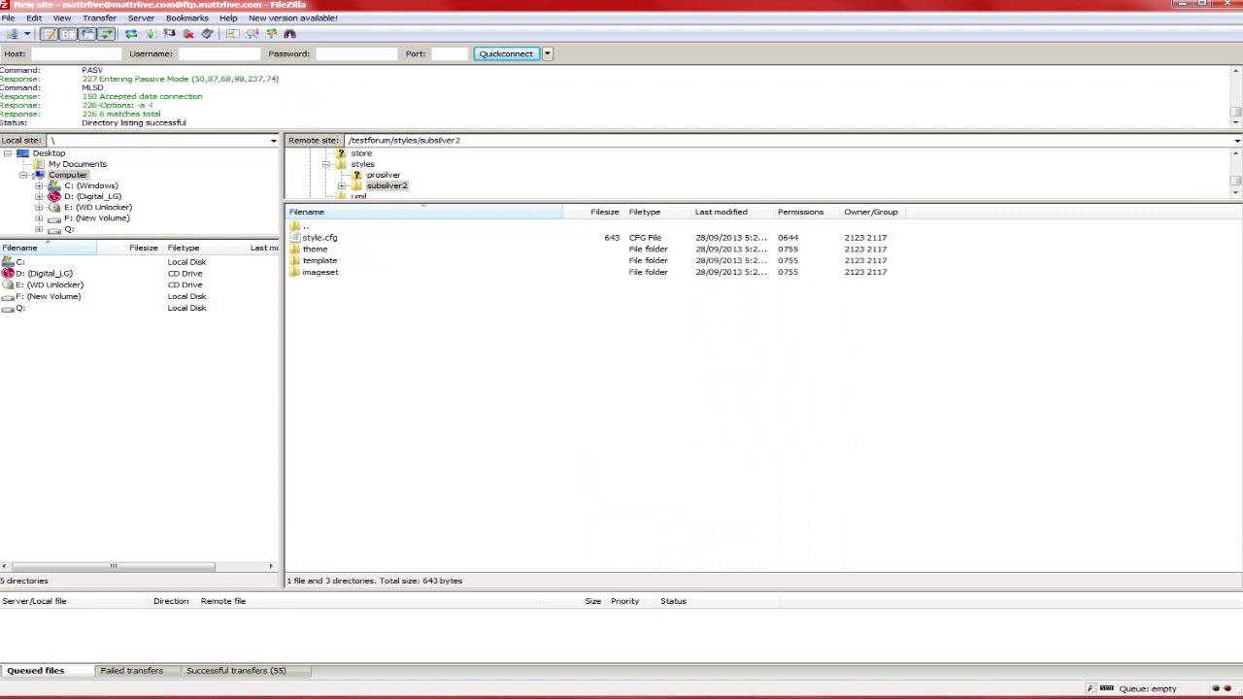
key(alt+Tab)
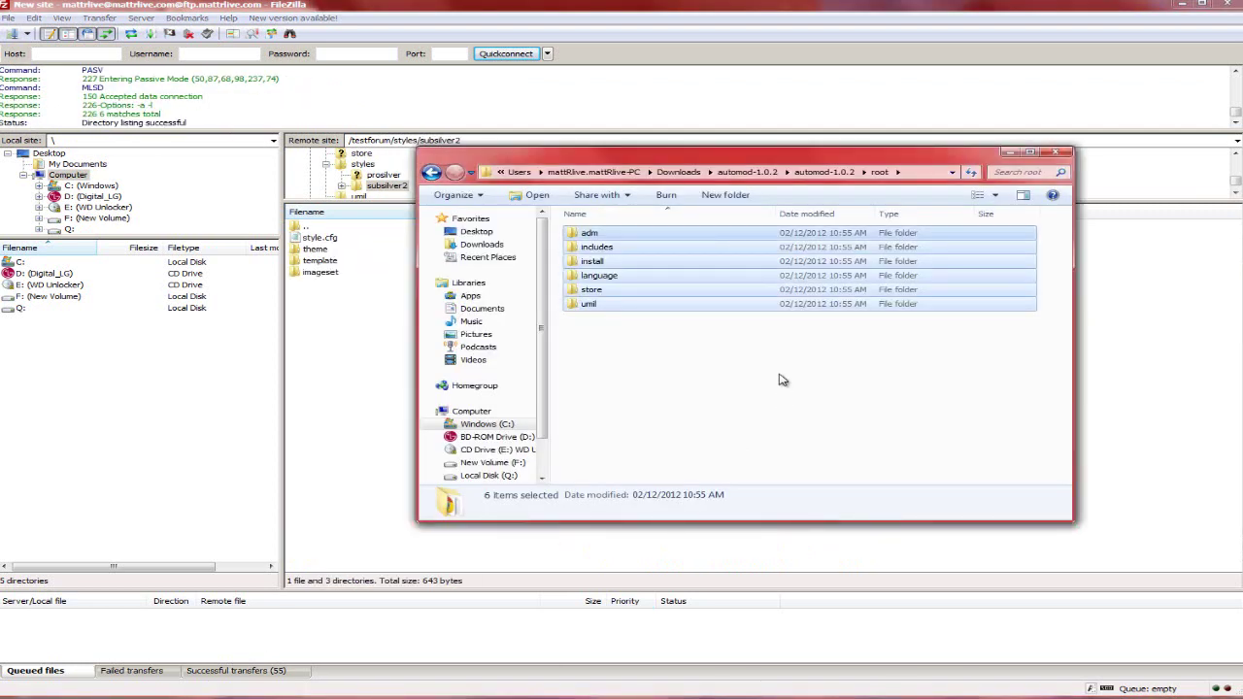
- Extract board3_portal_201.zip in Downloads into a board3_portal_201 folder
click(636, 367)
click(432, 173)
click(432, 173)
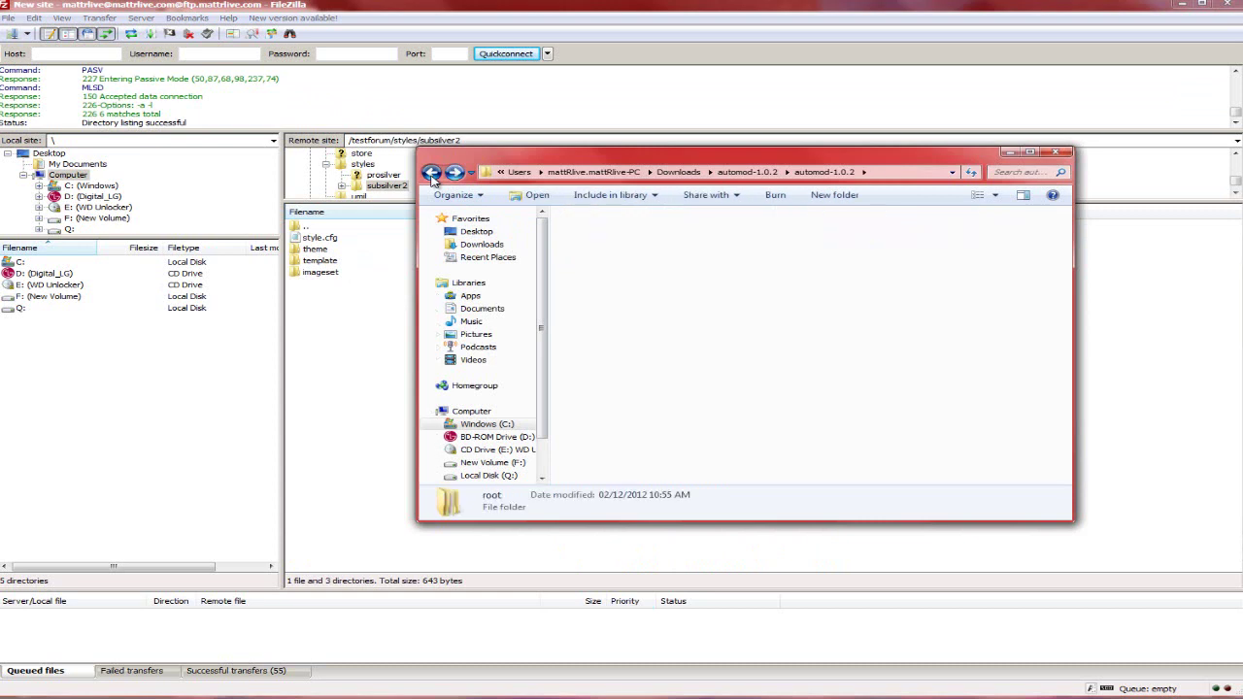
click(433, 172)
click(978, 425)
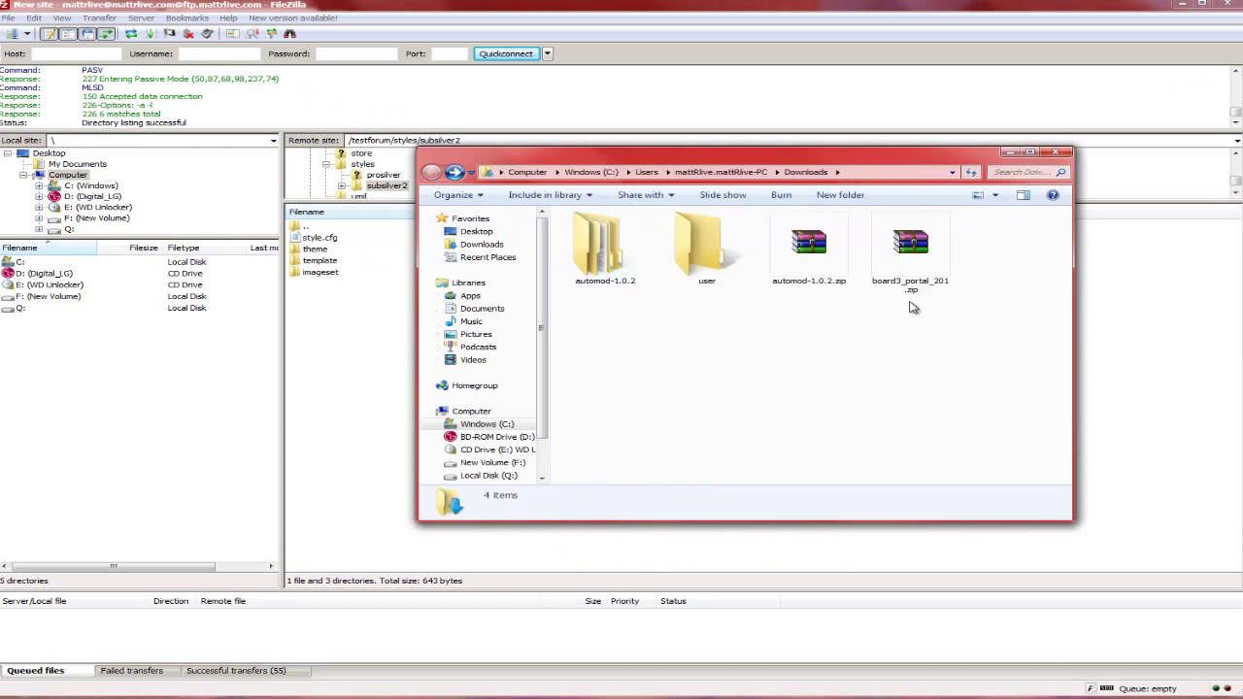
drag(1003, 405, 900, 225)
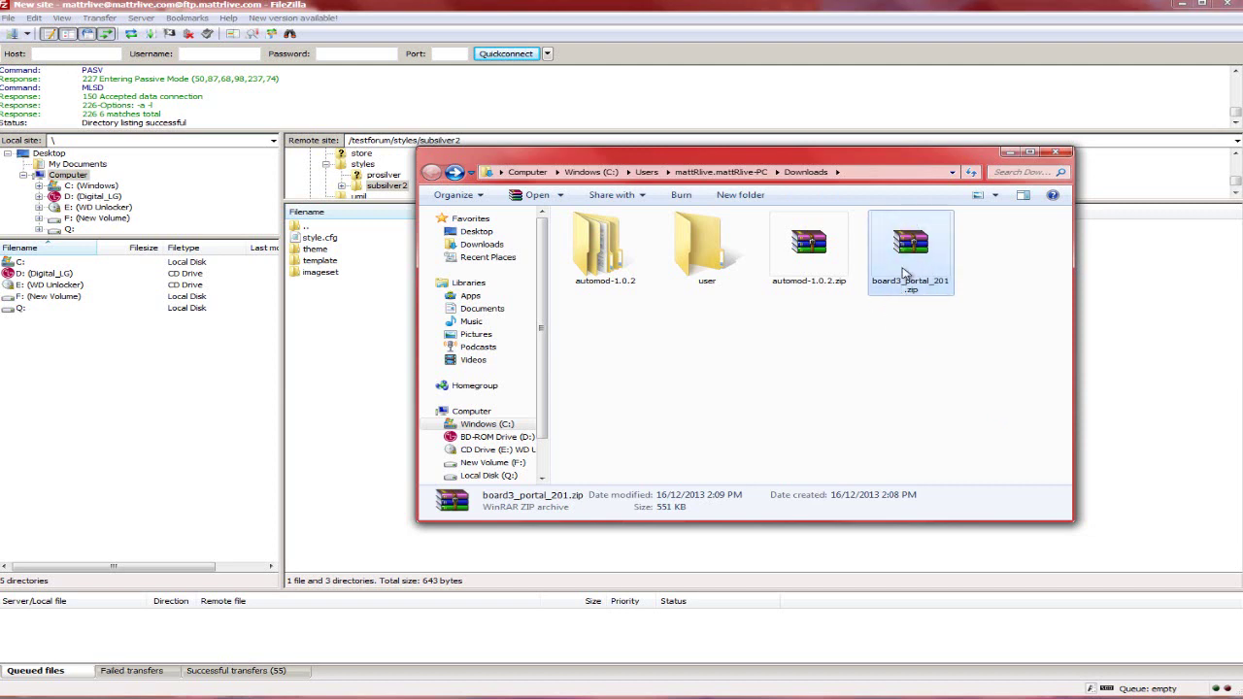
right_click(916, 264)
click(992, 347)
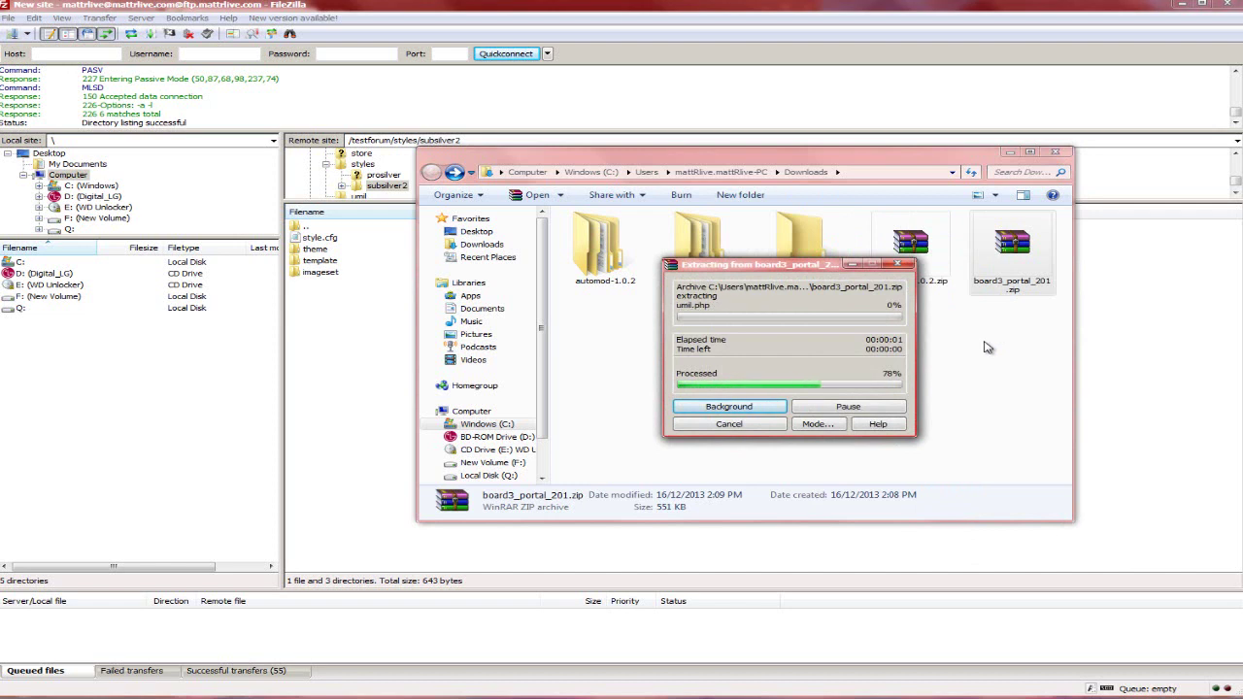
- Open the package's root > styles > prosilver > template folder and select the portal folder
double_click(707, 282)
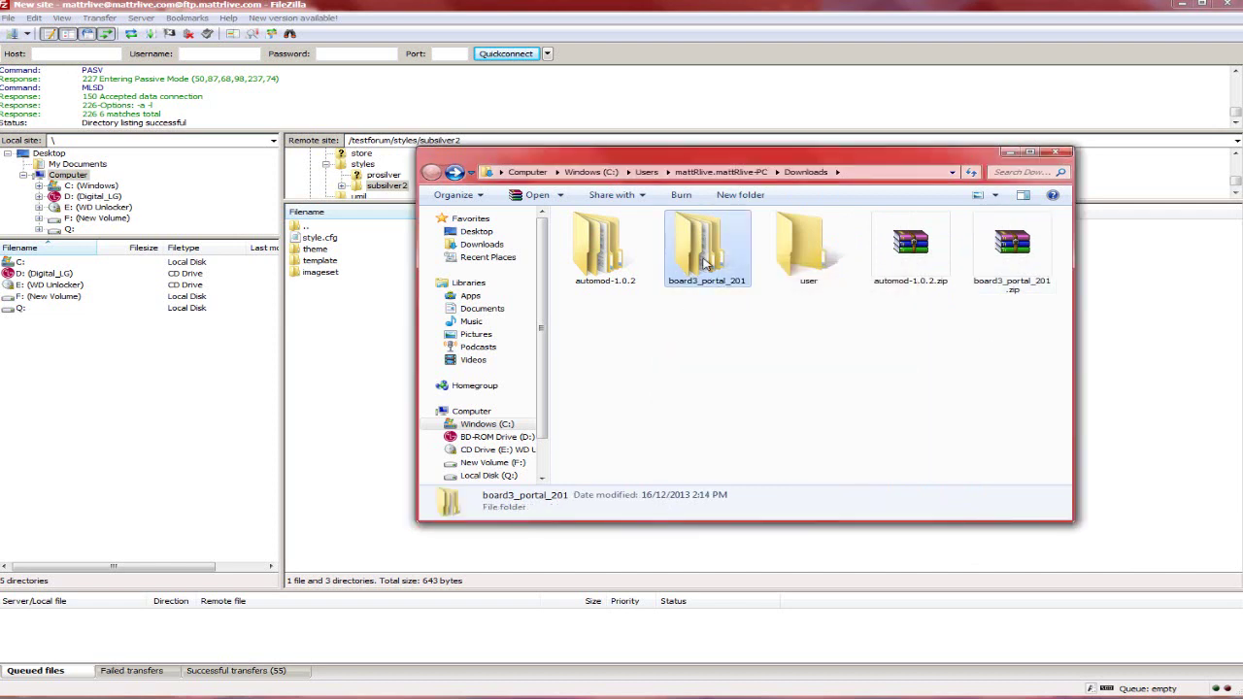
double_click(658, 239)
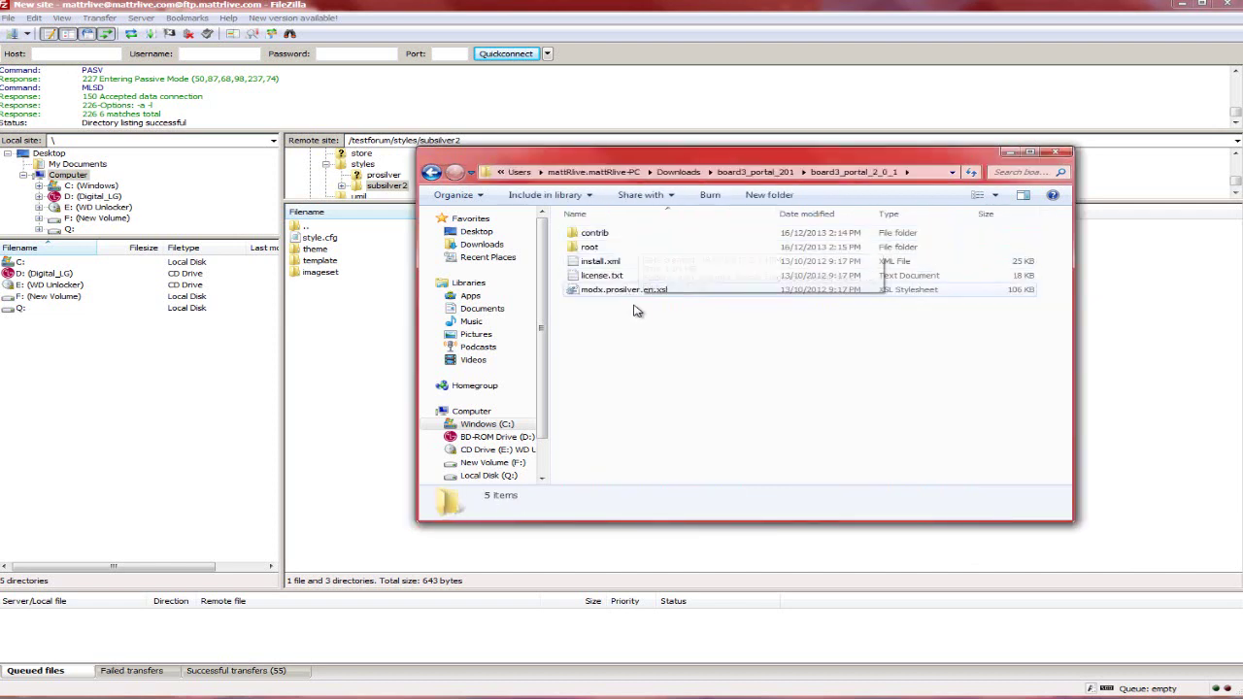
double_click(625, 248)
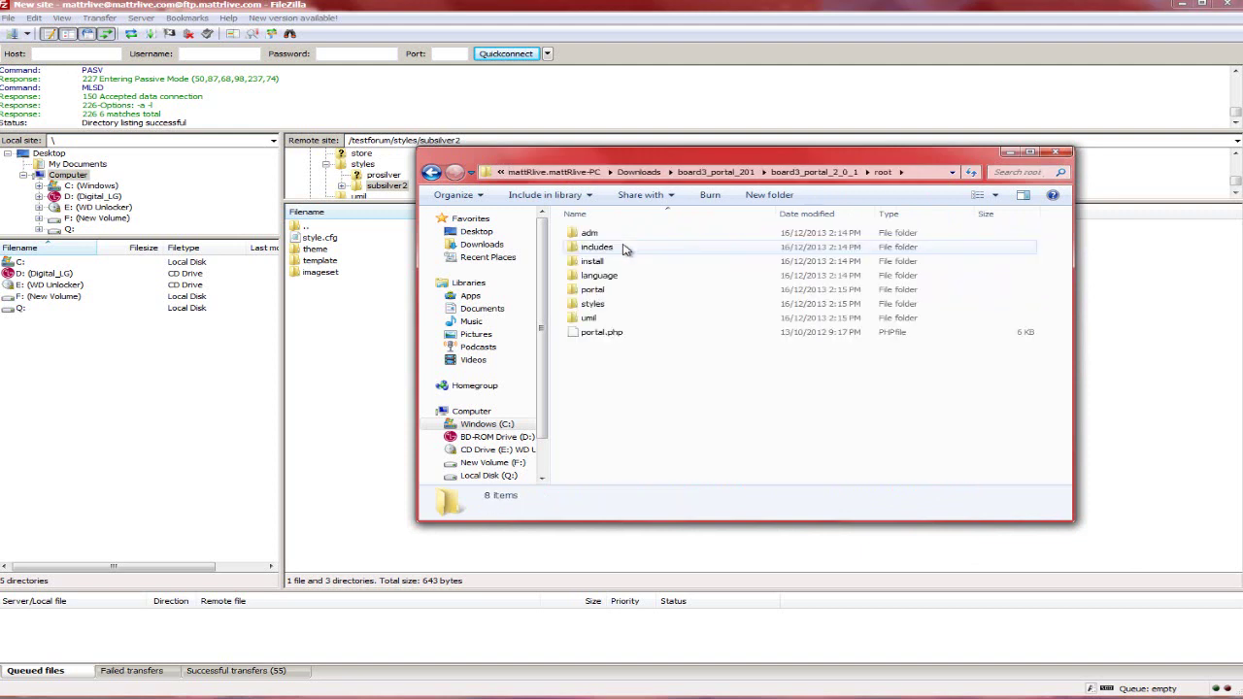
double_click(594, 304)
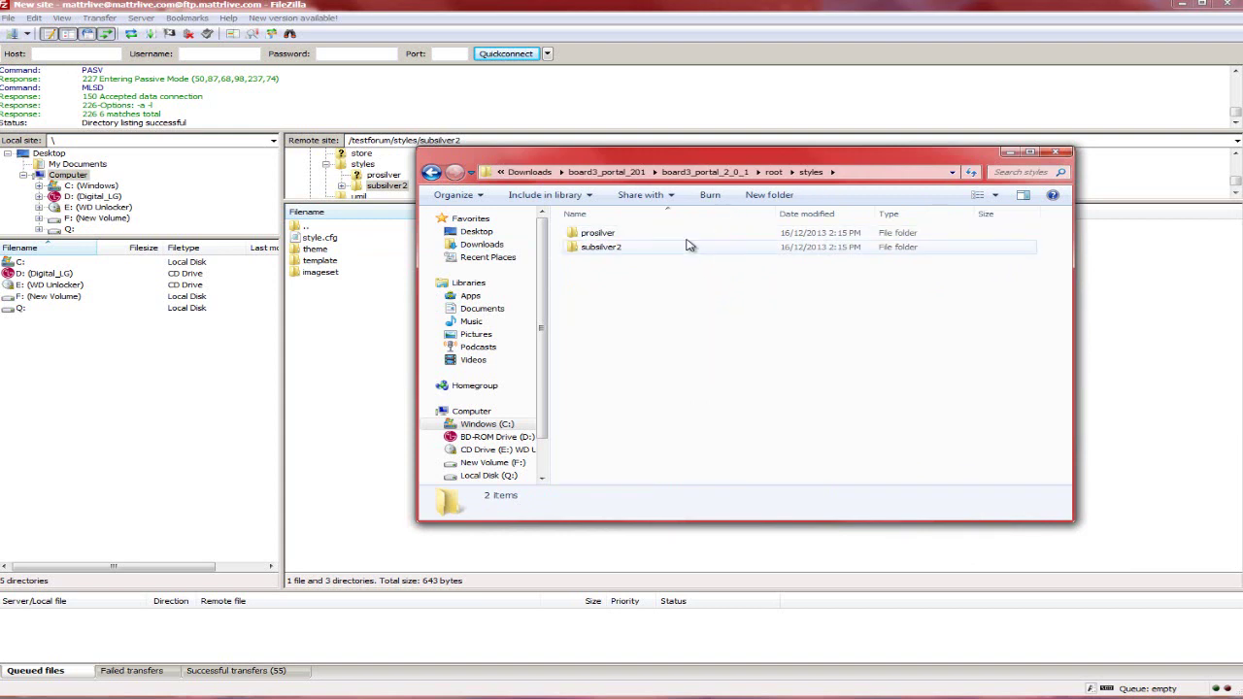
double_click(636, 235)
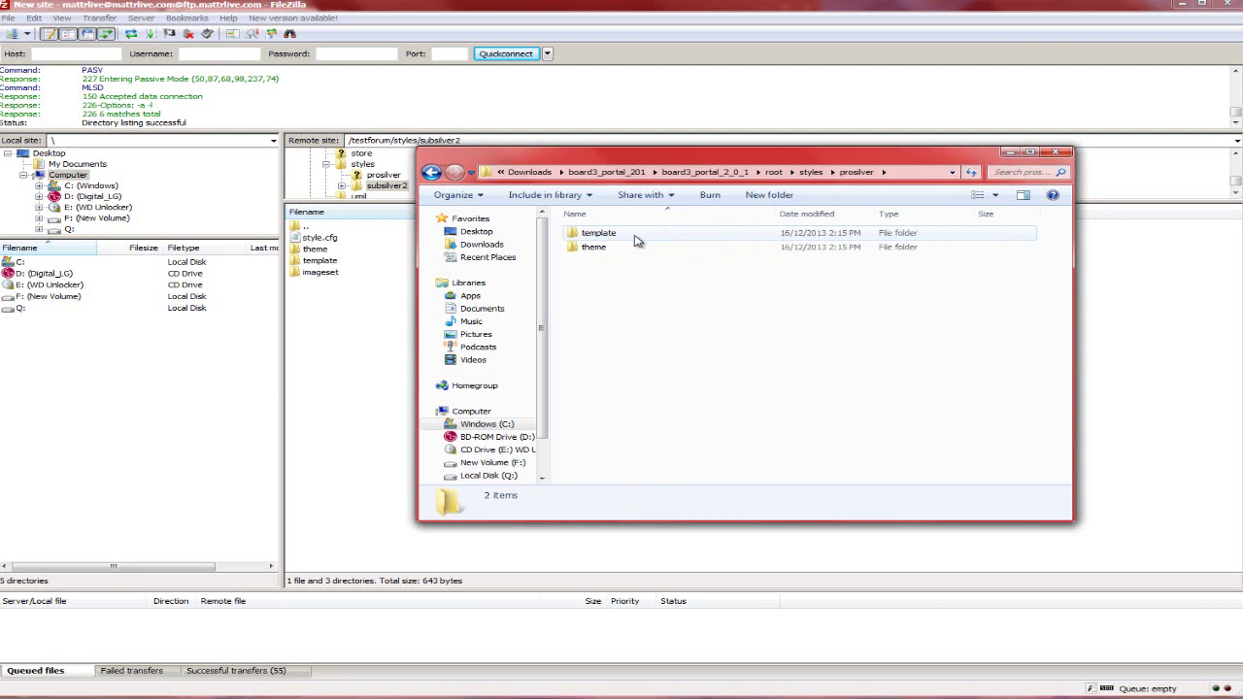
double_click(637, 237)
click(635, 237)
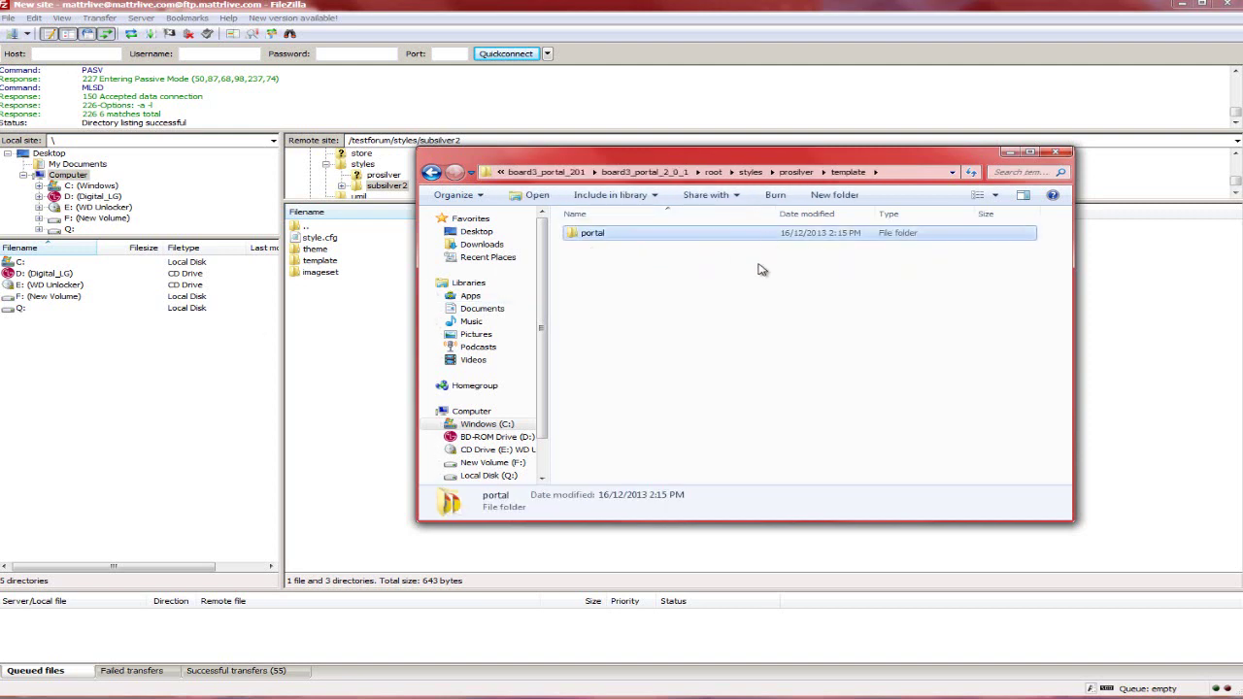
click(313, 268)
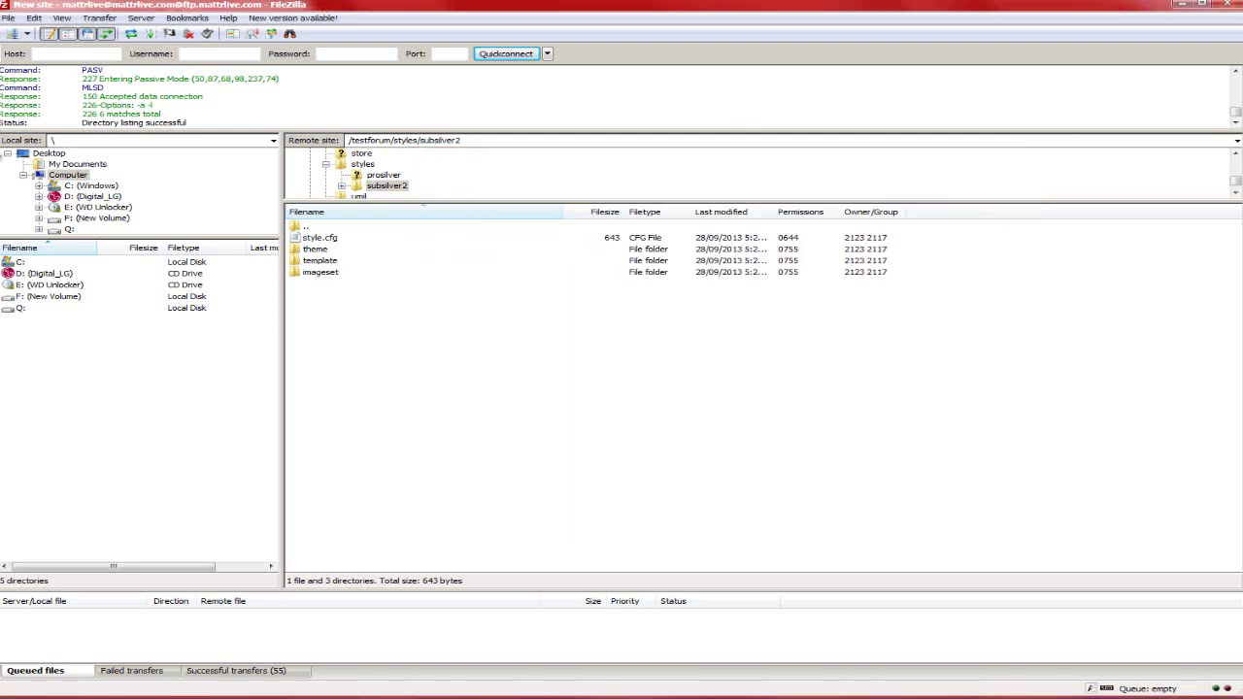
click(8, 18)
- Reconnect to the saved FTP site through the Site Manager
click(12, 35)
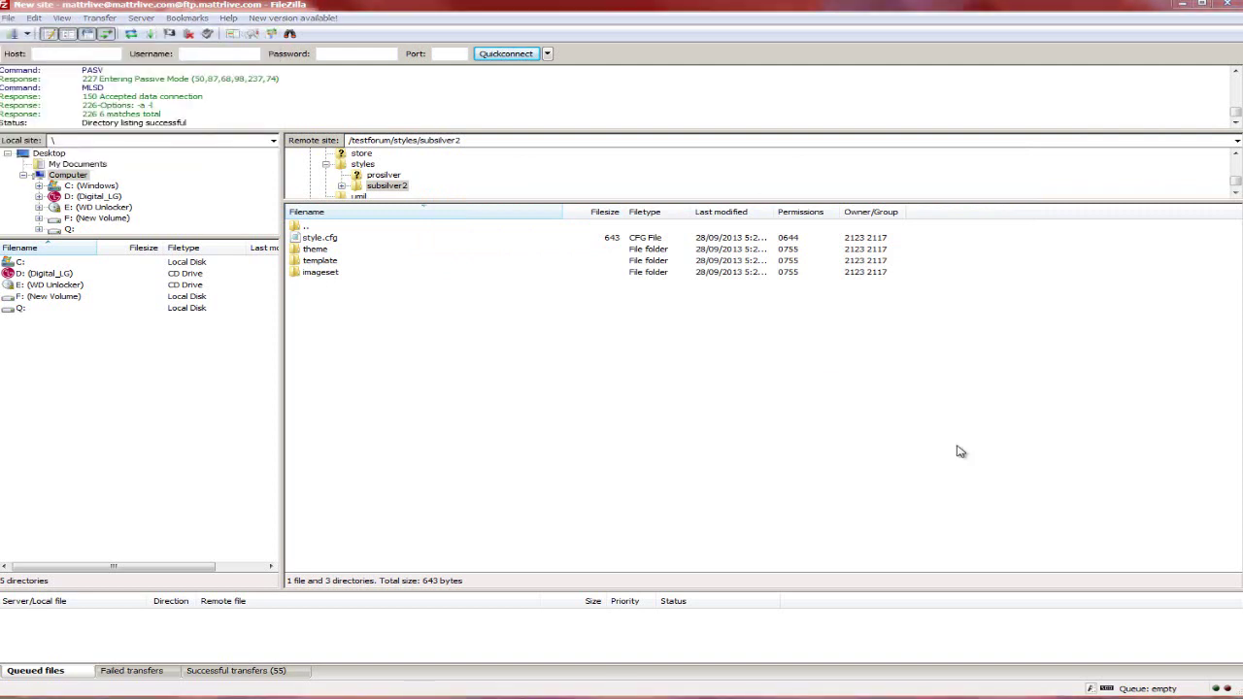
click(569, 476)
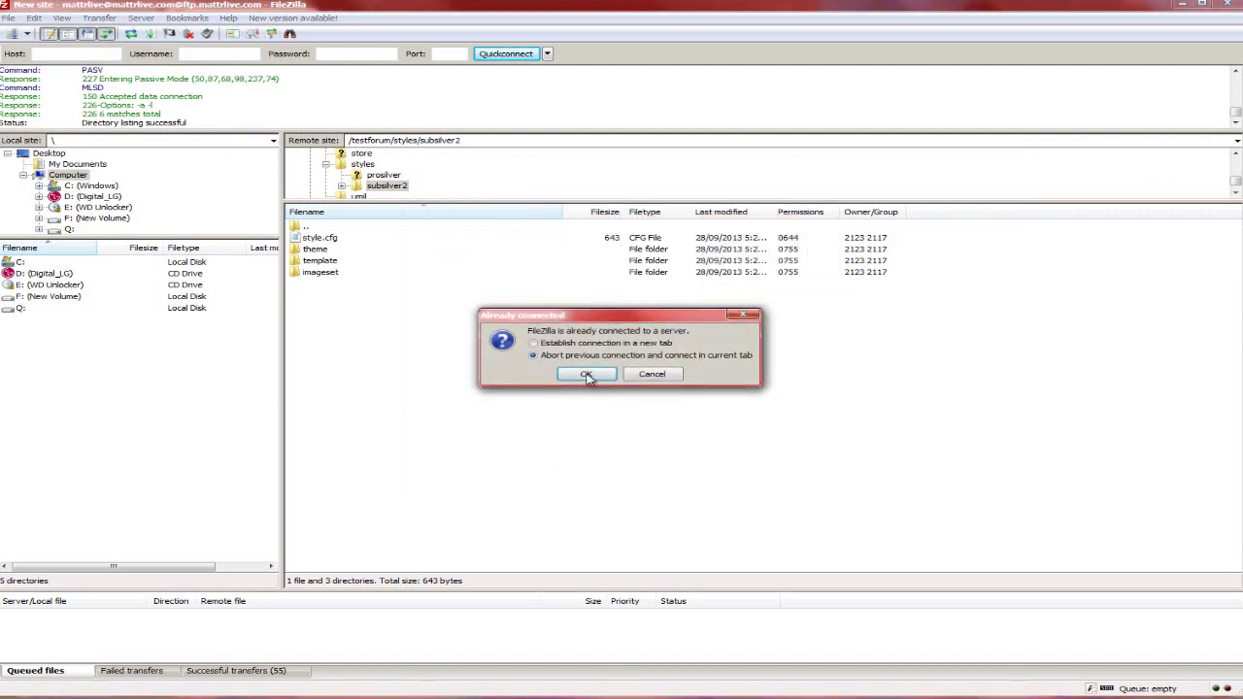
click(594, 379)
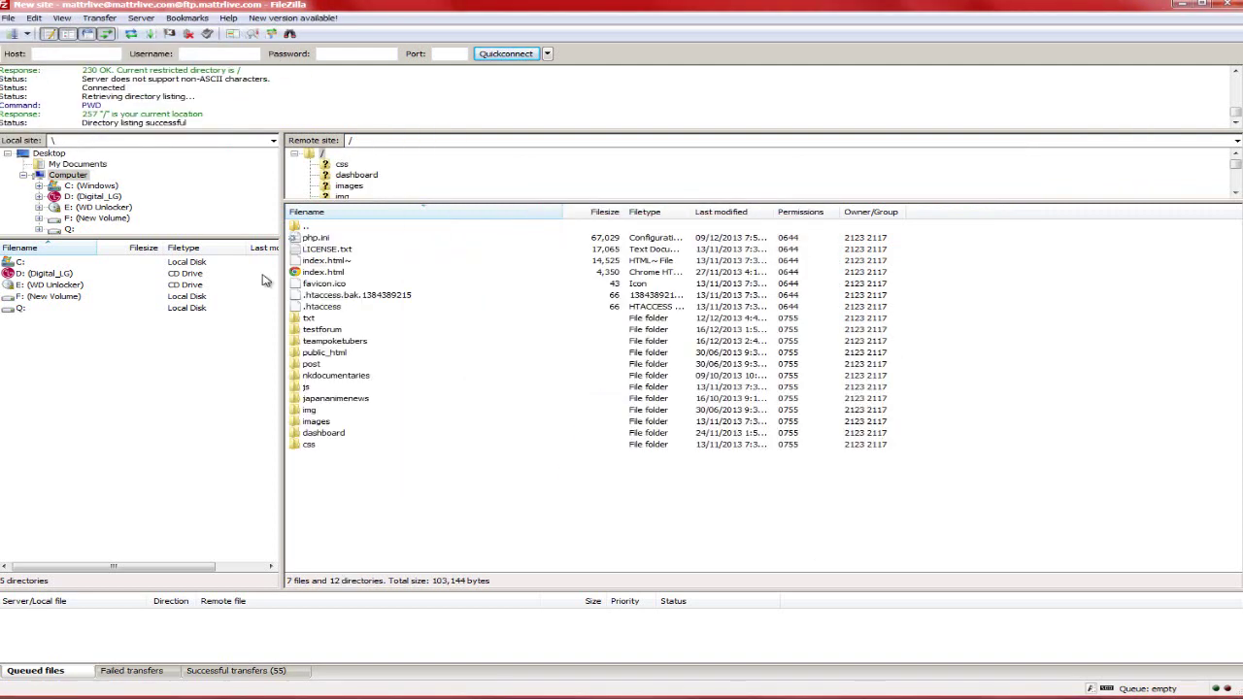
- Browse the server to teampoketubers > forum > styles > PokemonBB
double_click(342, 342)
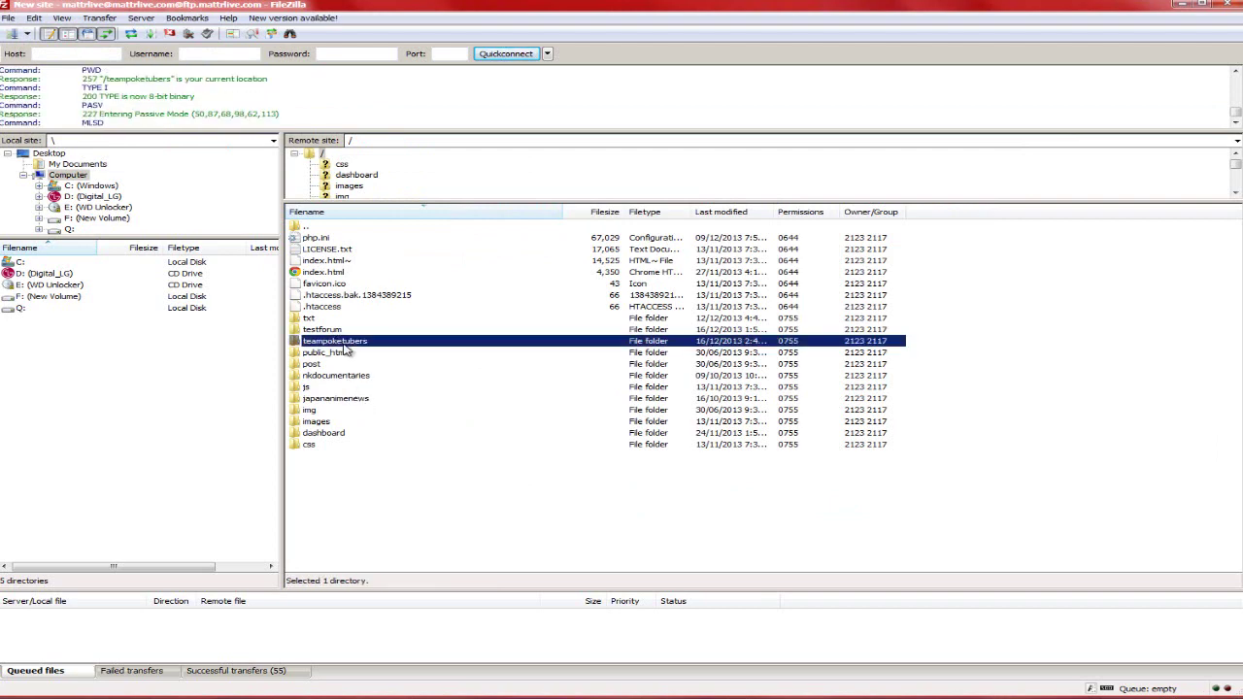
scroll(546, 412, down, 2)
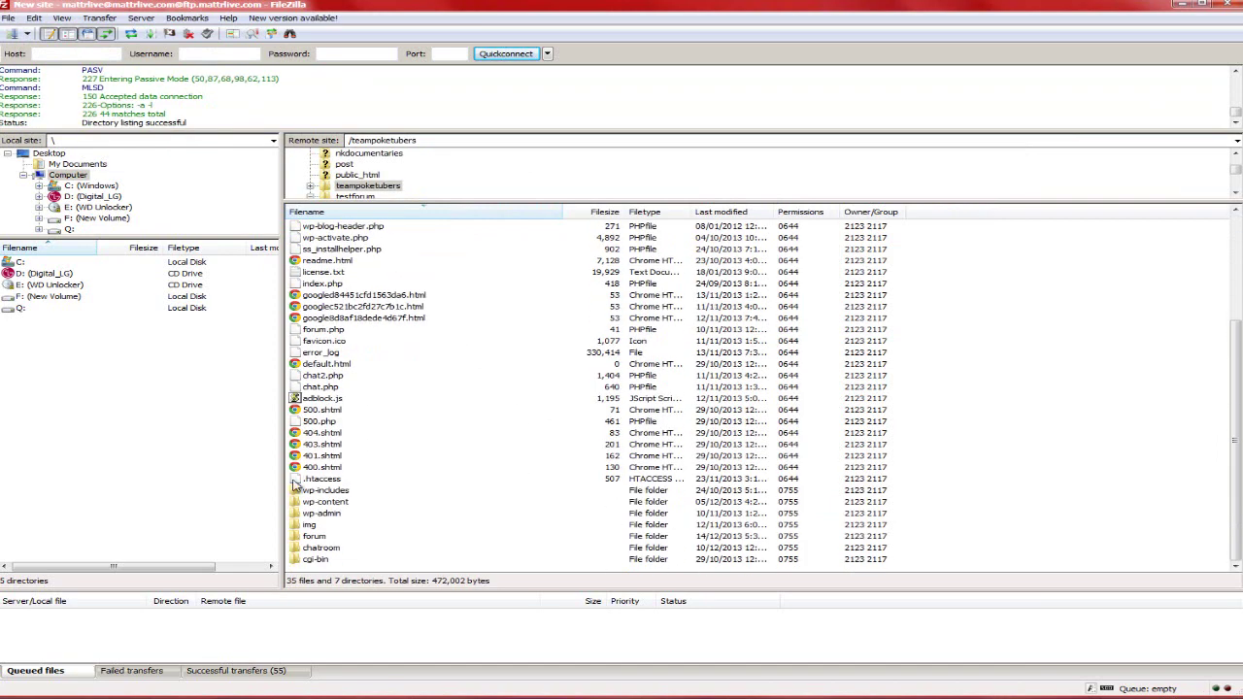
click(321, 537)
double_click(321, 537)
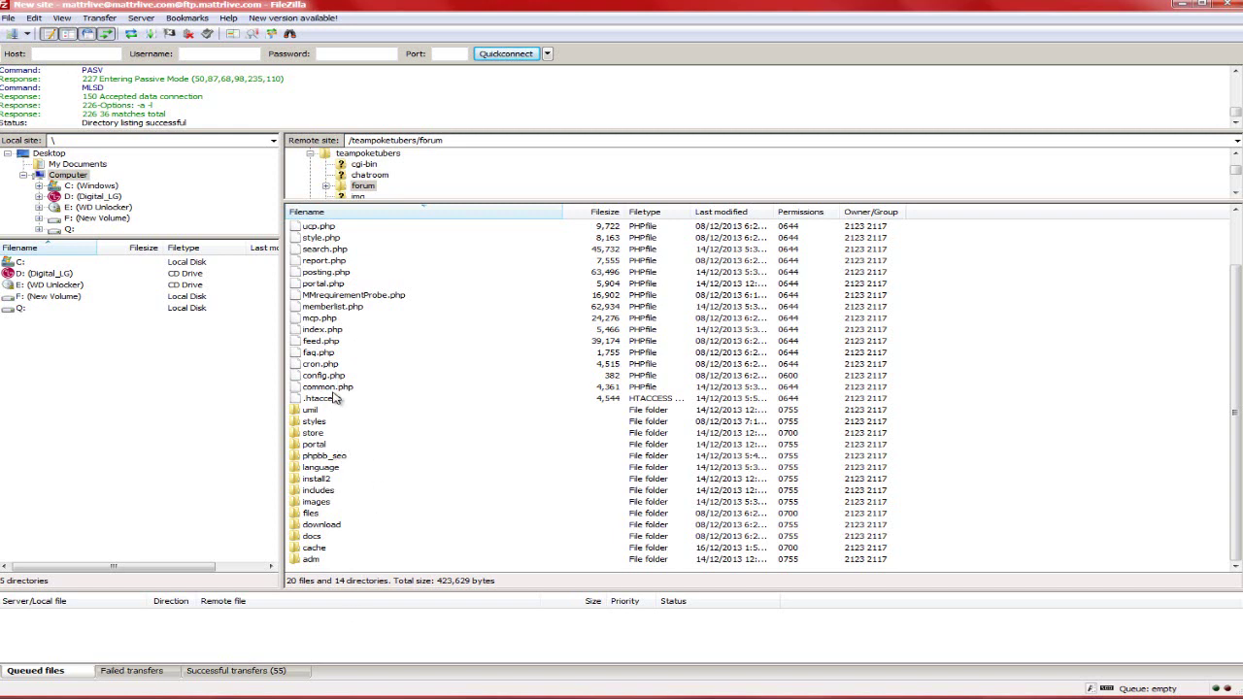
double_click(311, 422)
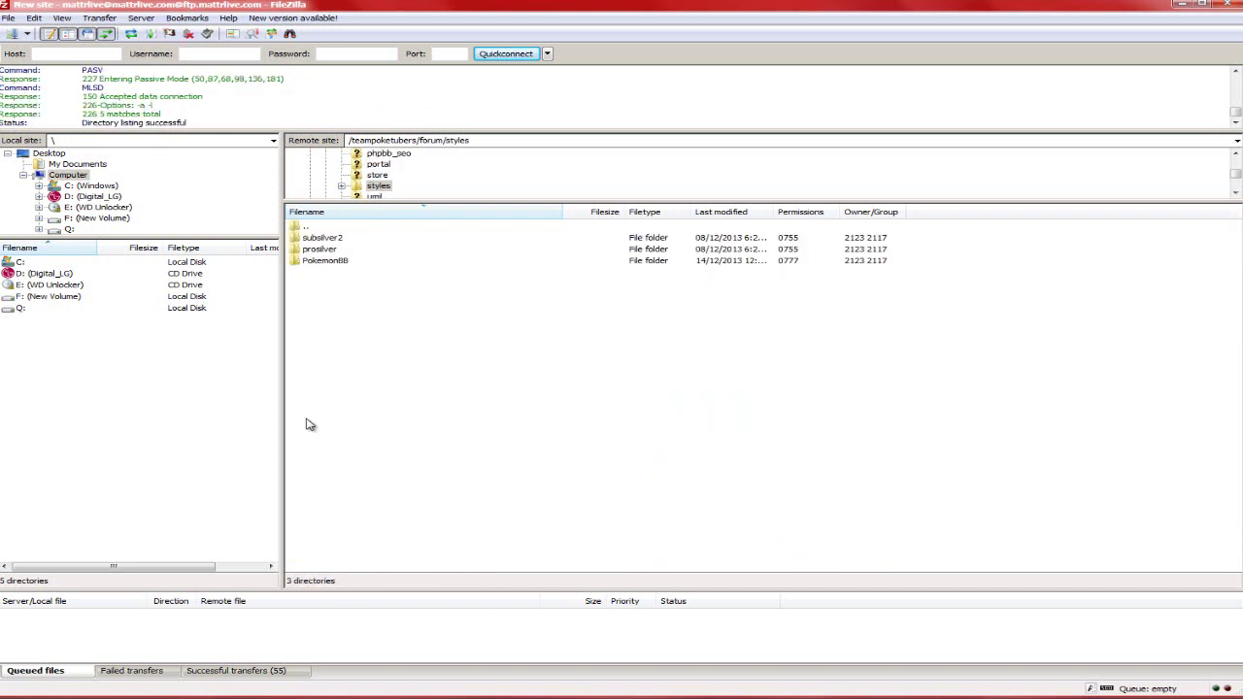
double_click(370, 263)
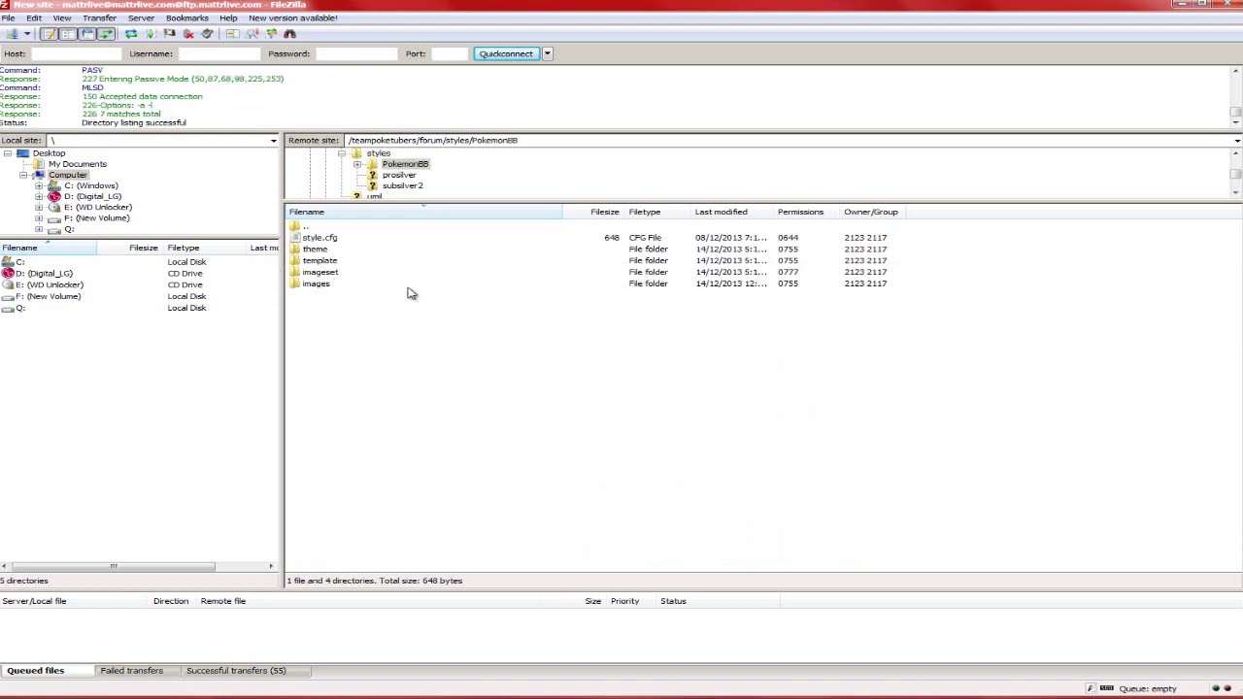
- Locate the uploaded portal folder inside the PokemonBB template folder
double_click(327, 263)
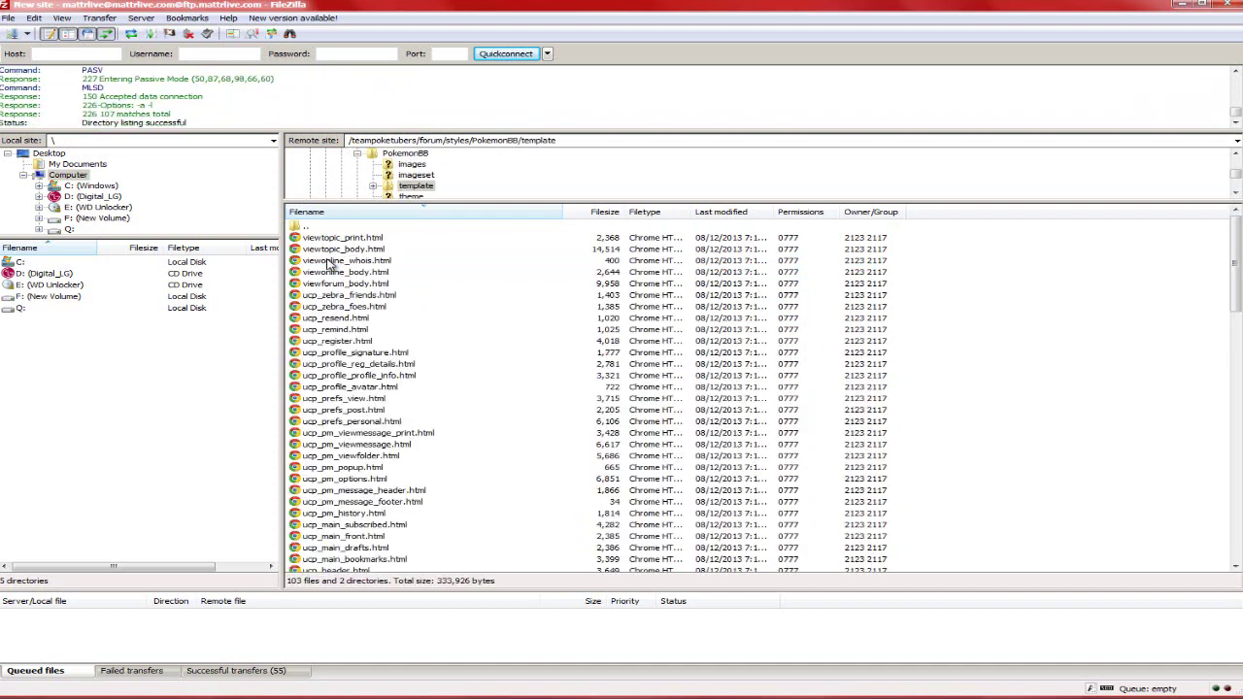
scroll(851, 399, down, 20)
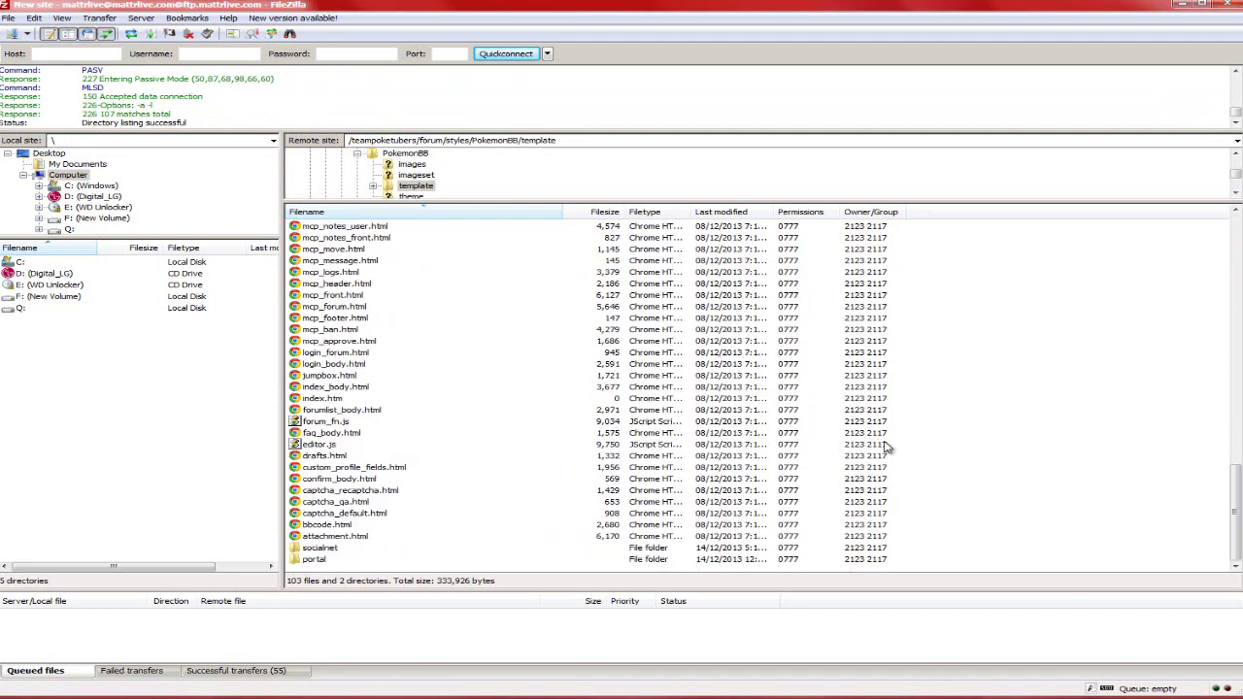
click(385, 562)
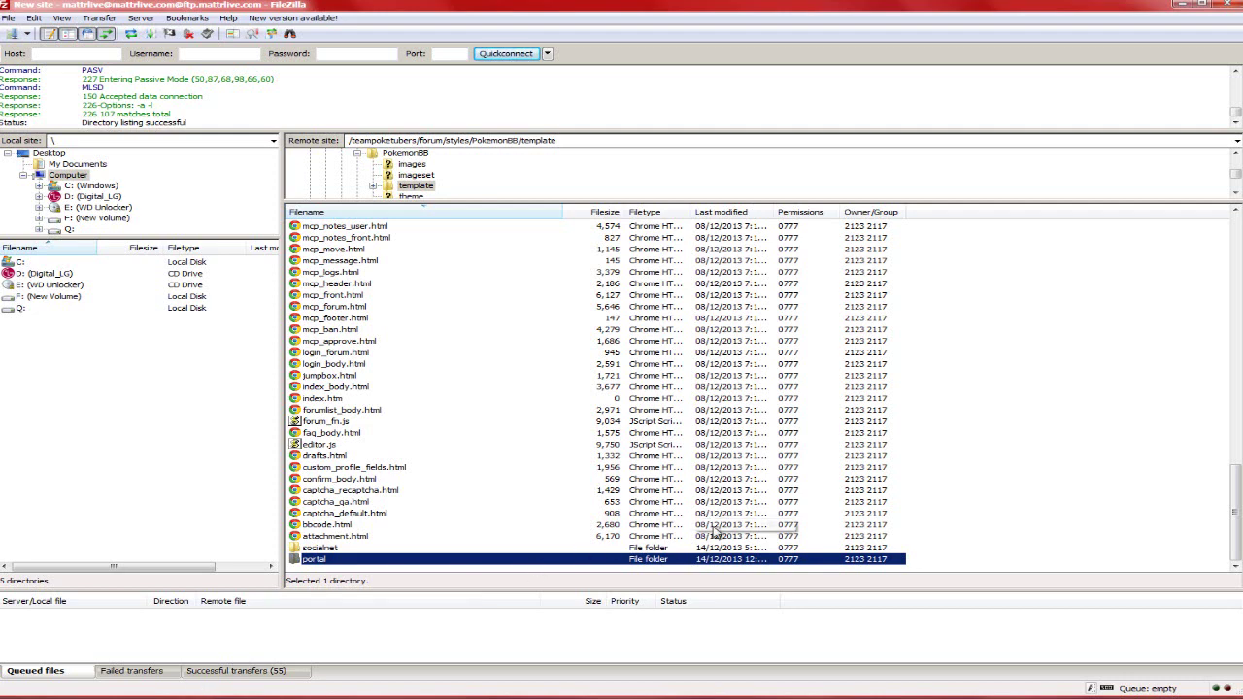
- Compare against the local prosilver template and theme folders, then return to PokemonBB
click(82, 697)
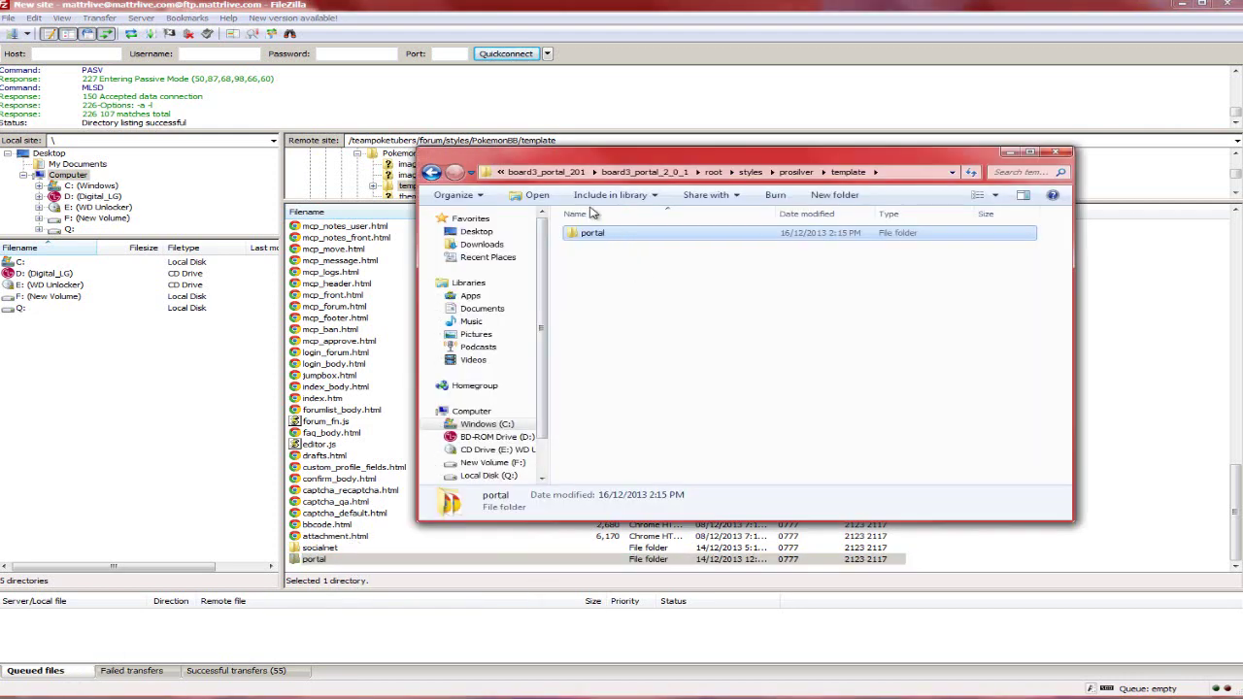
click(798, 173)
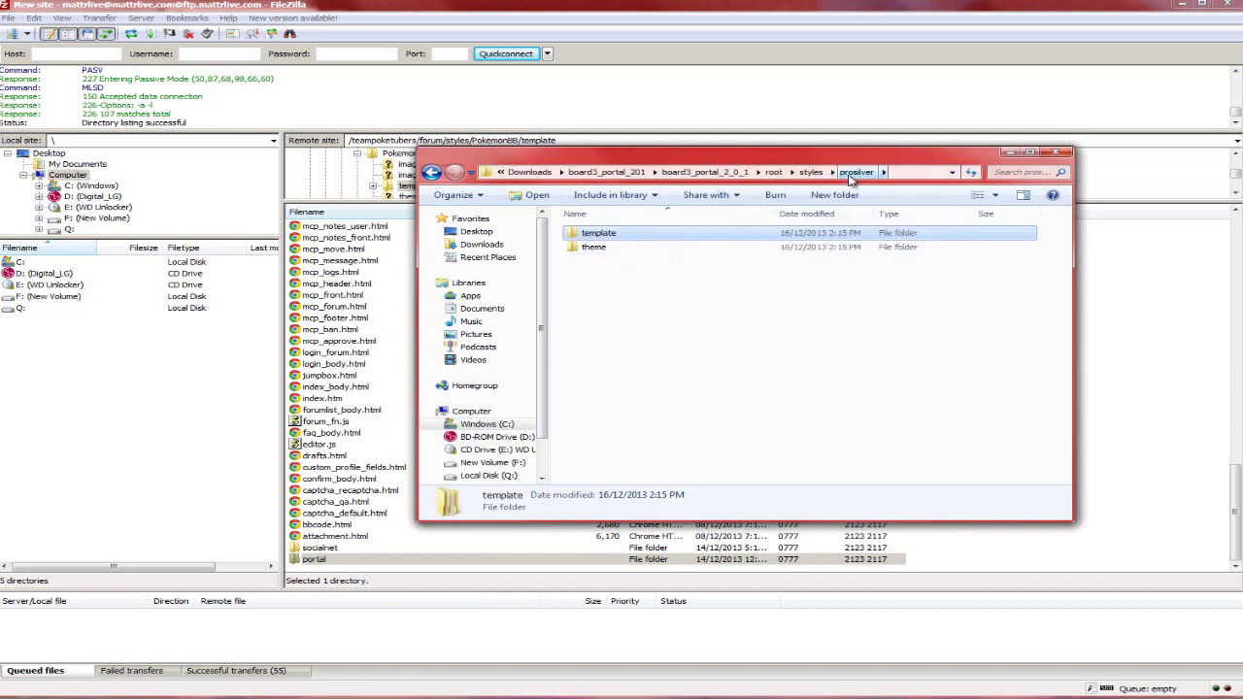
double_click(670, 235)
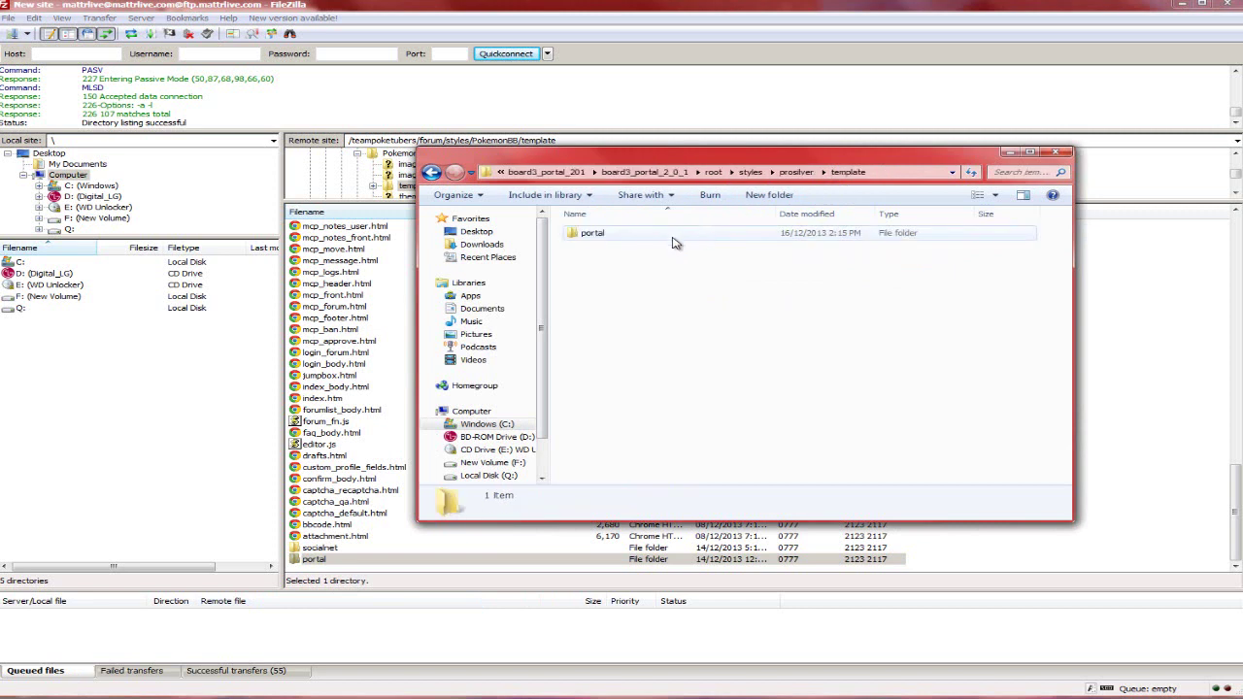
click(433, 172)
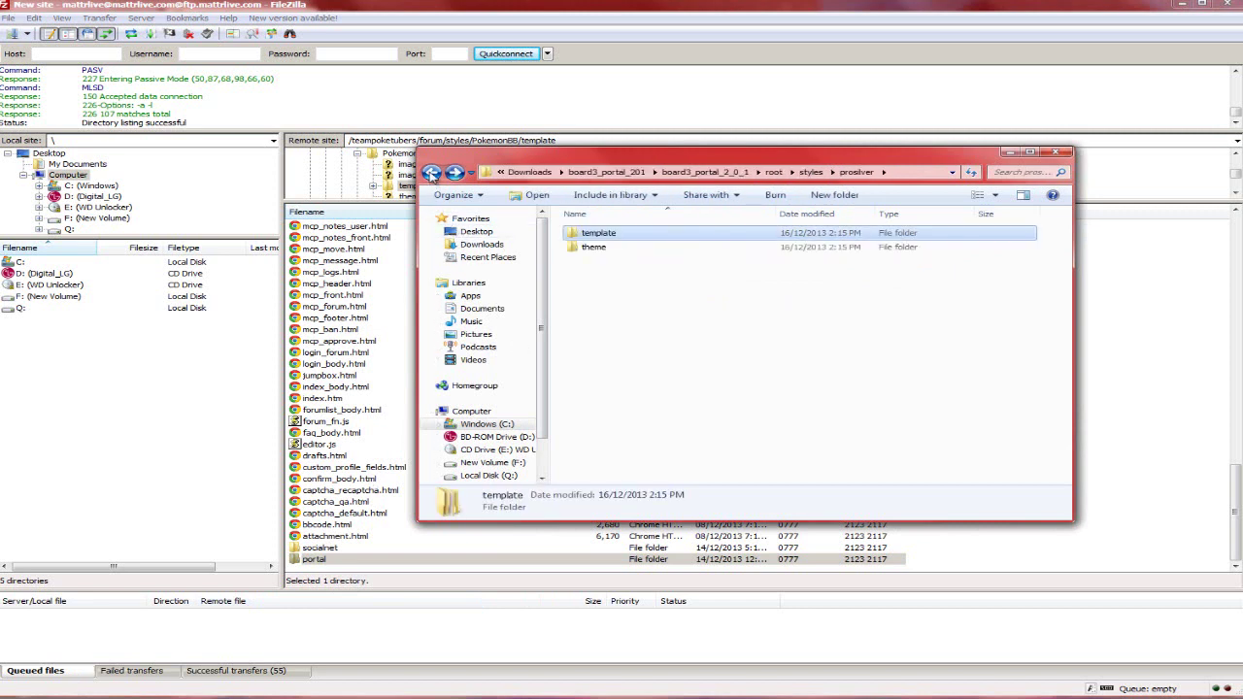
double_click(593, 247)
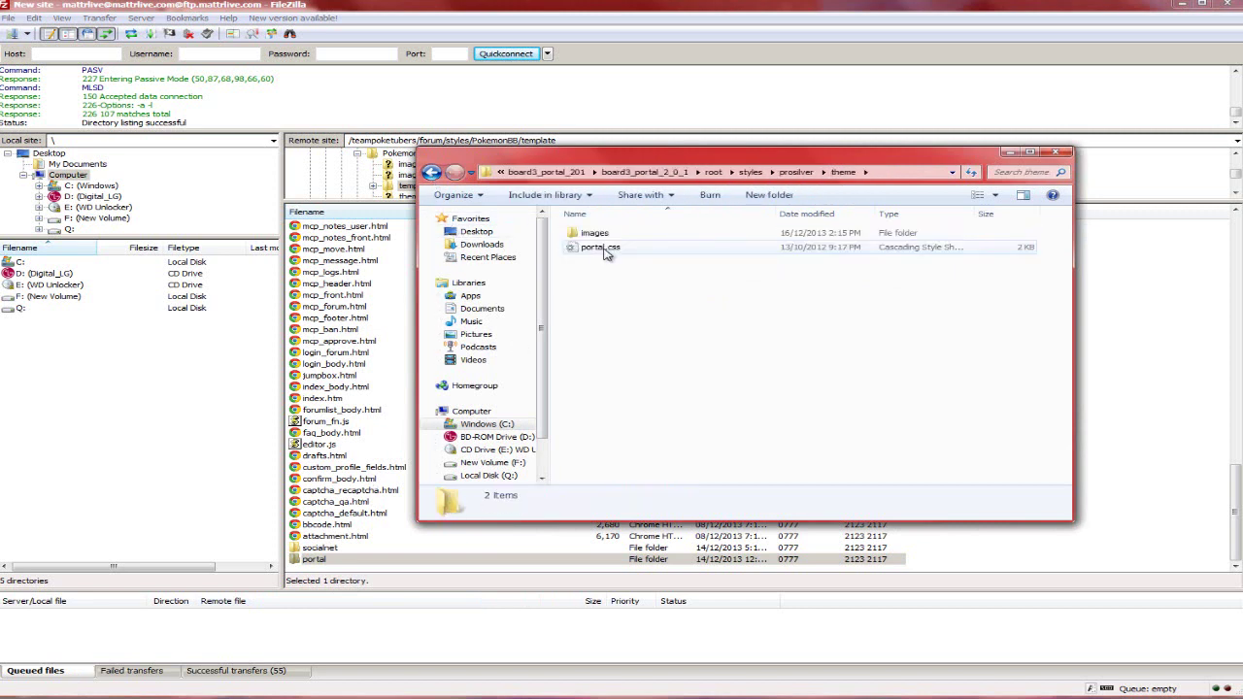
click(1096, 442)
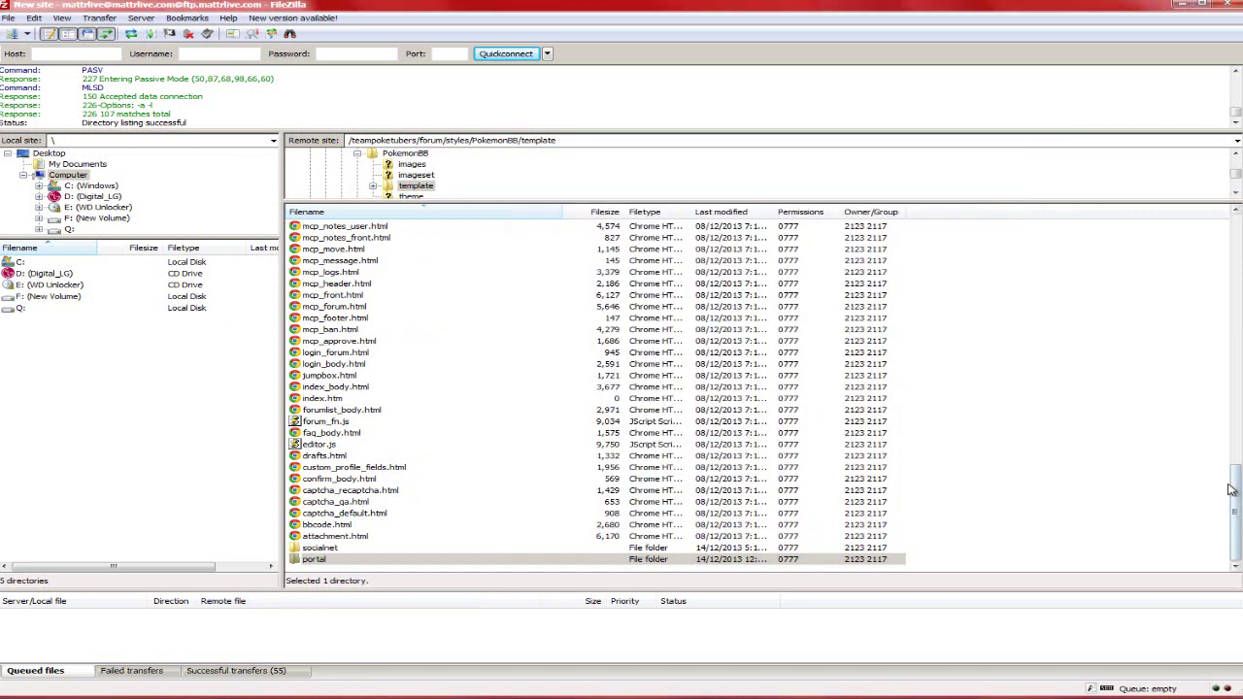
drag(1238, 479, 1238, 233)
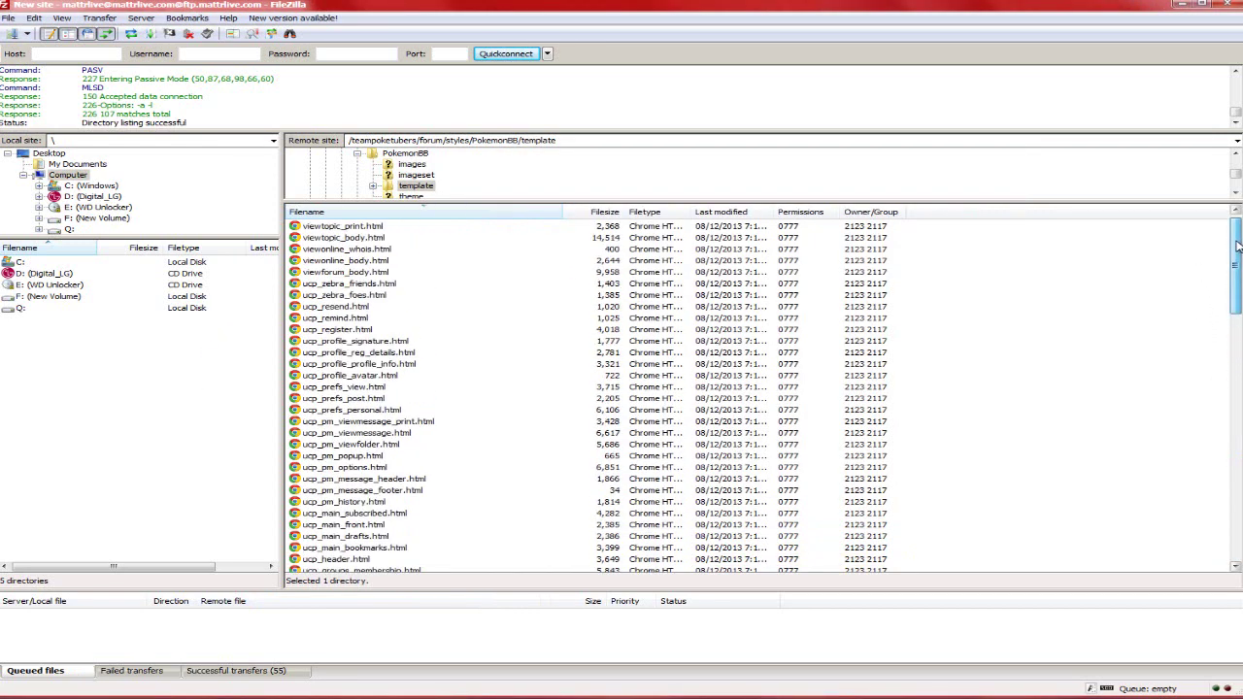
double_click(515, 227)
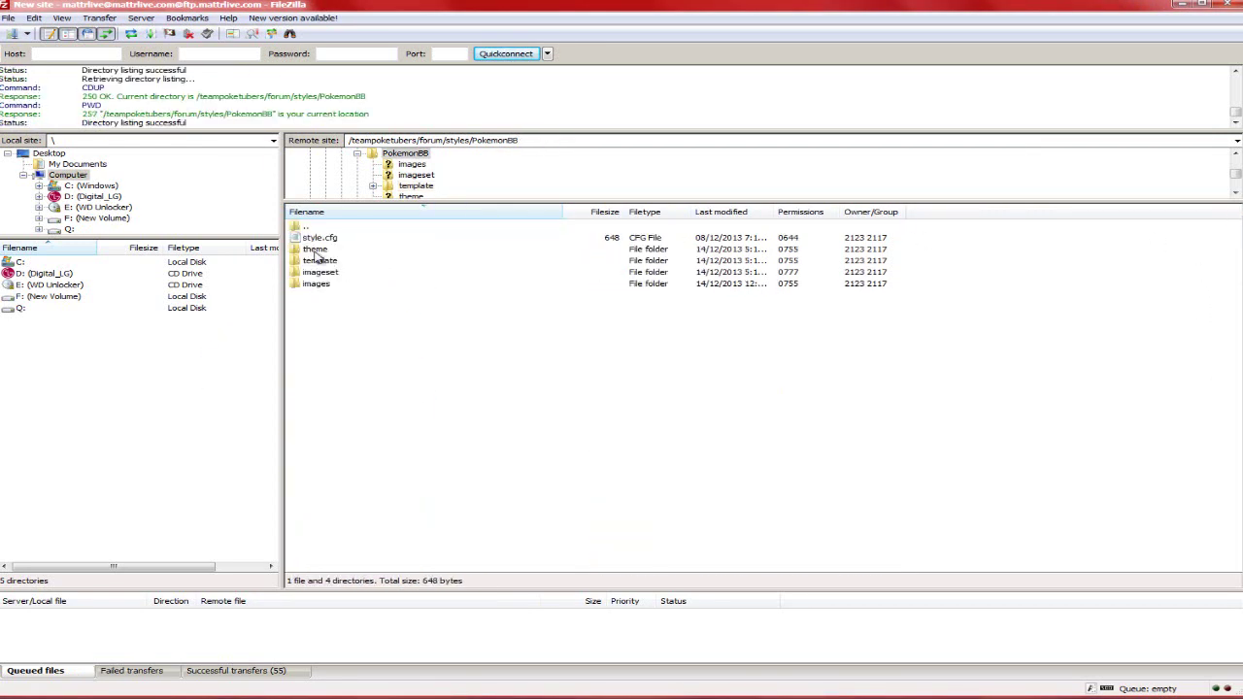
- Confirm portal.css in the PokemonBB theme folder against the local prosilver theme folder
double_click(342, 251)
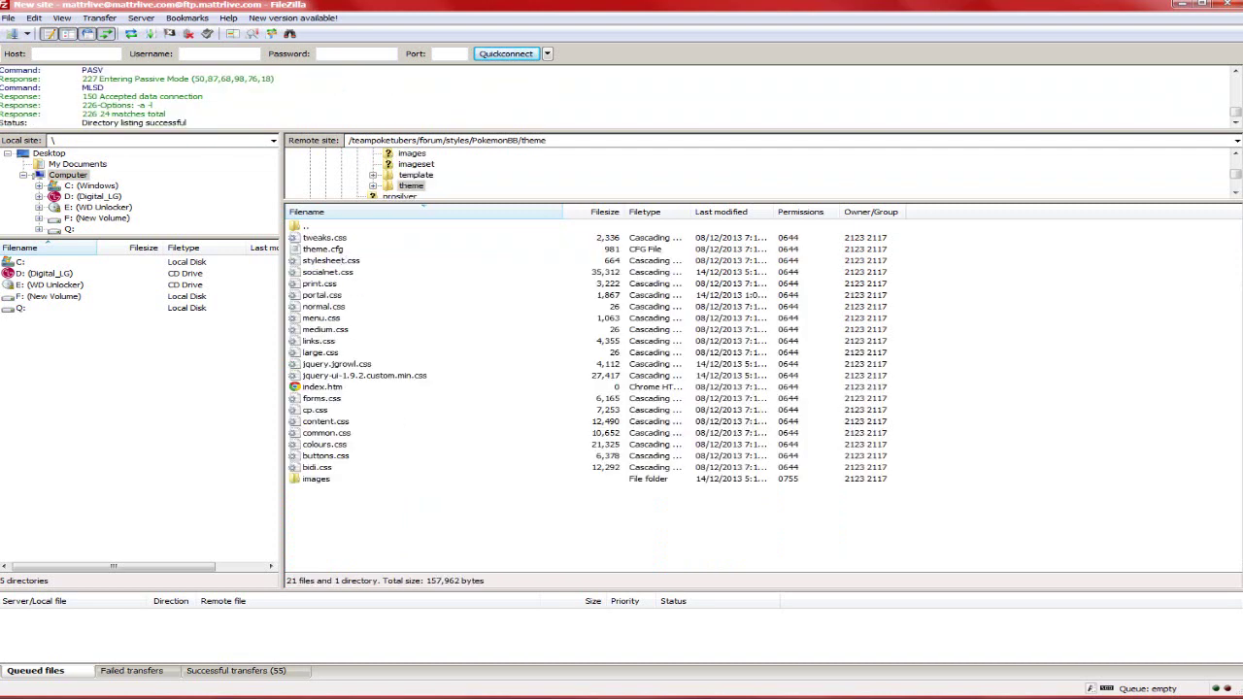
key(alt+Tab)
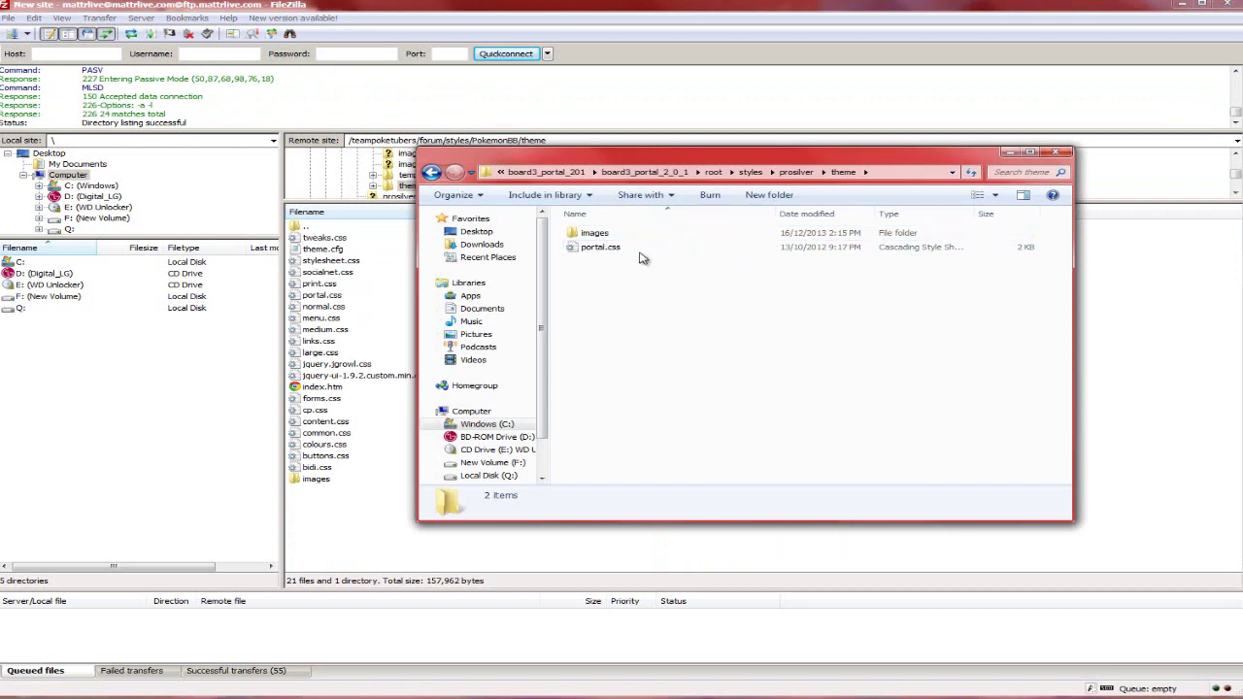
click(1012, 154)
click(1182, 4)
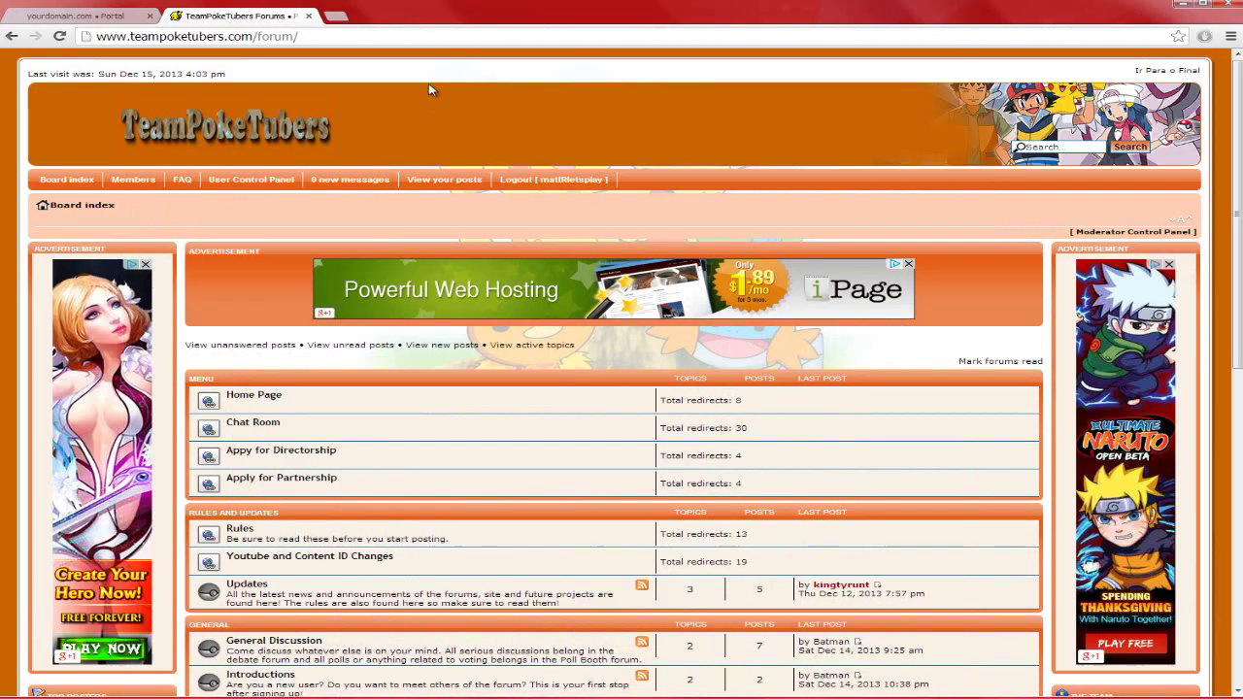
- Scroll through the test forum's Portal page, then open its Administration Control Panel
click(70, 17)
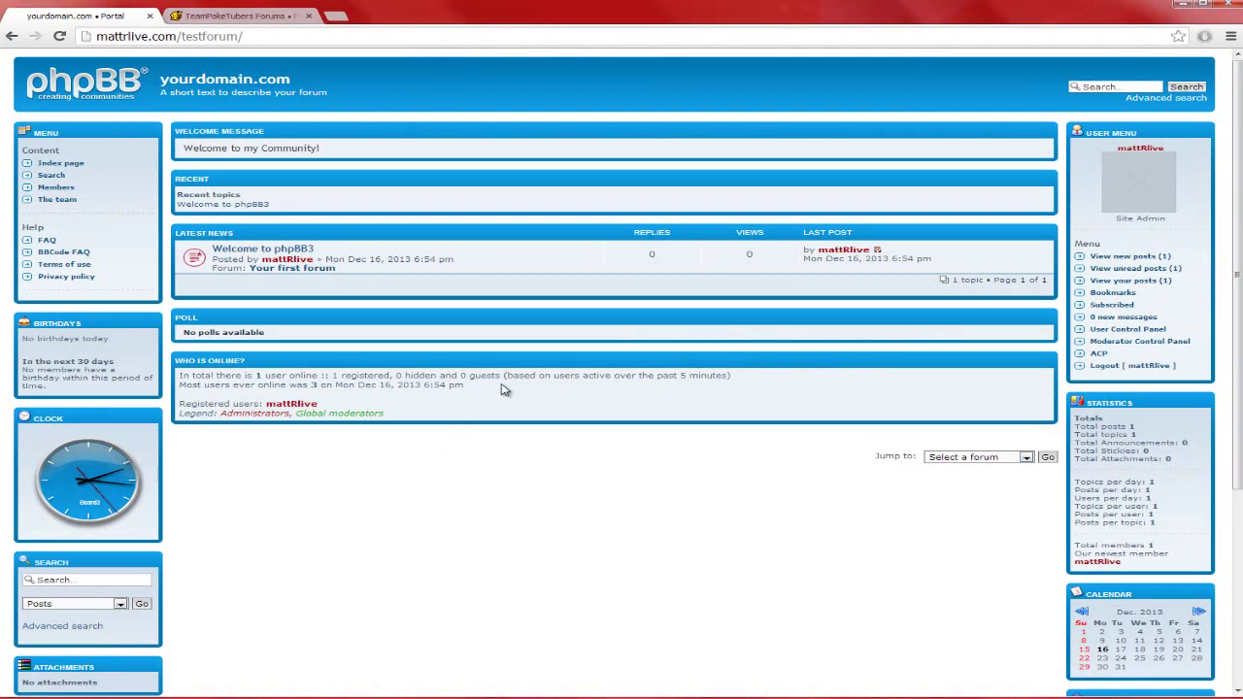
scroll(583, 427, down, 3)
scroll(695, 291, up, 3)
scroll(680, 544, down, 3)
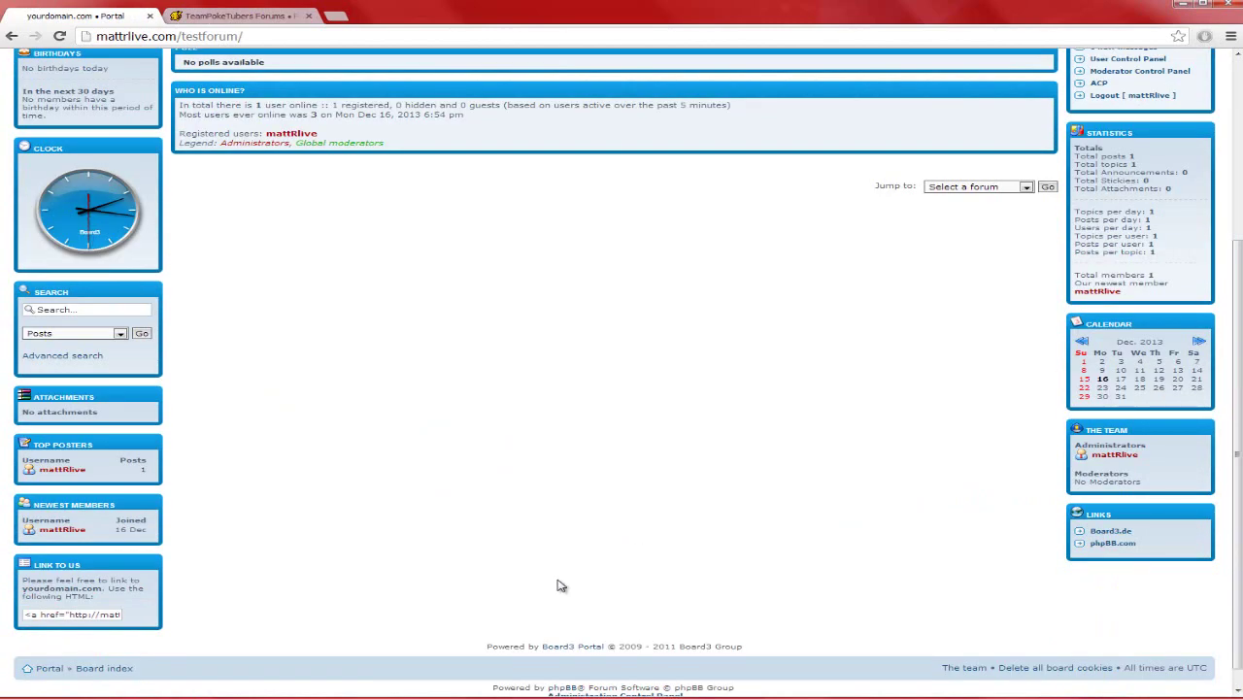
scroll(604, 641, down, 1)
click(615, 674)
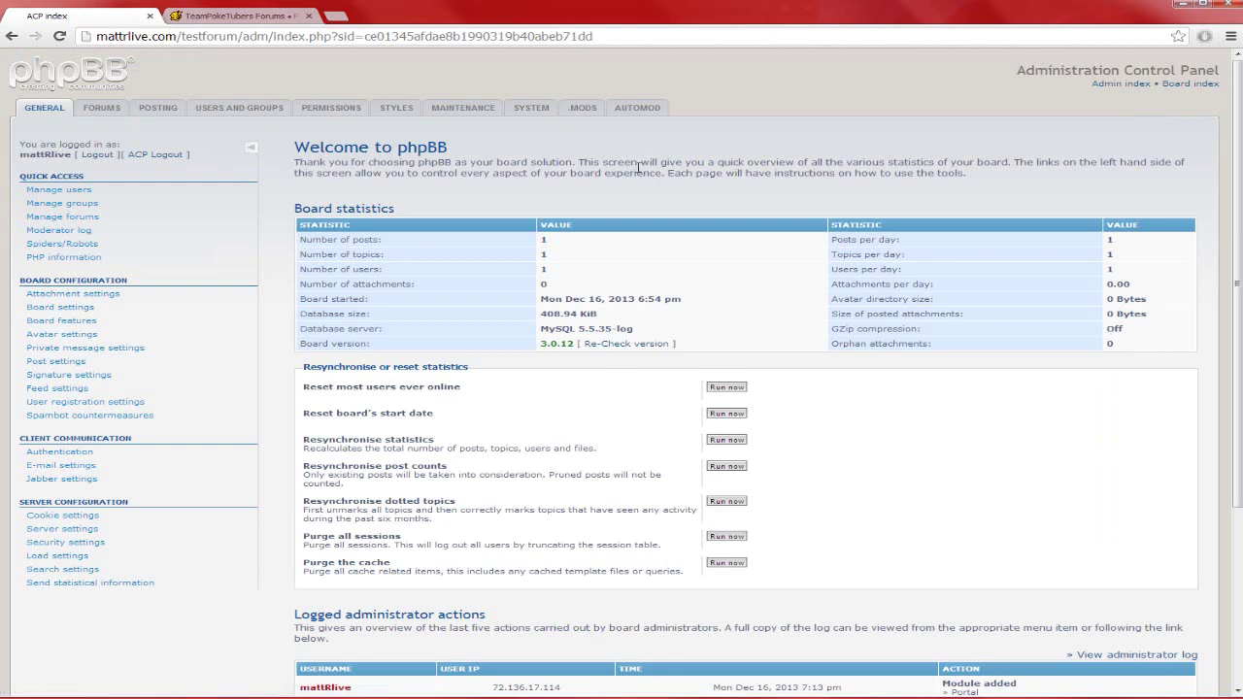
- Show the Board3 Portal Modules list under .MODS and review the left, center and right column modules
click(583, 109)
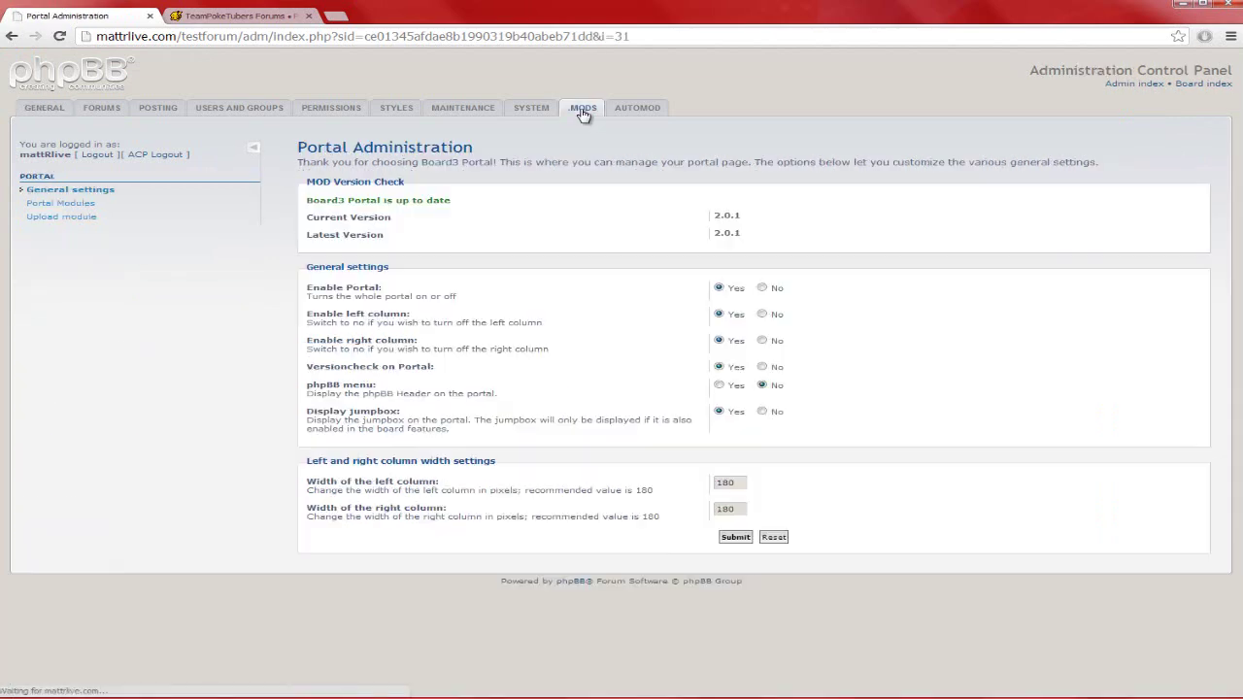
click(87, 206)
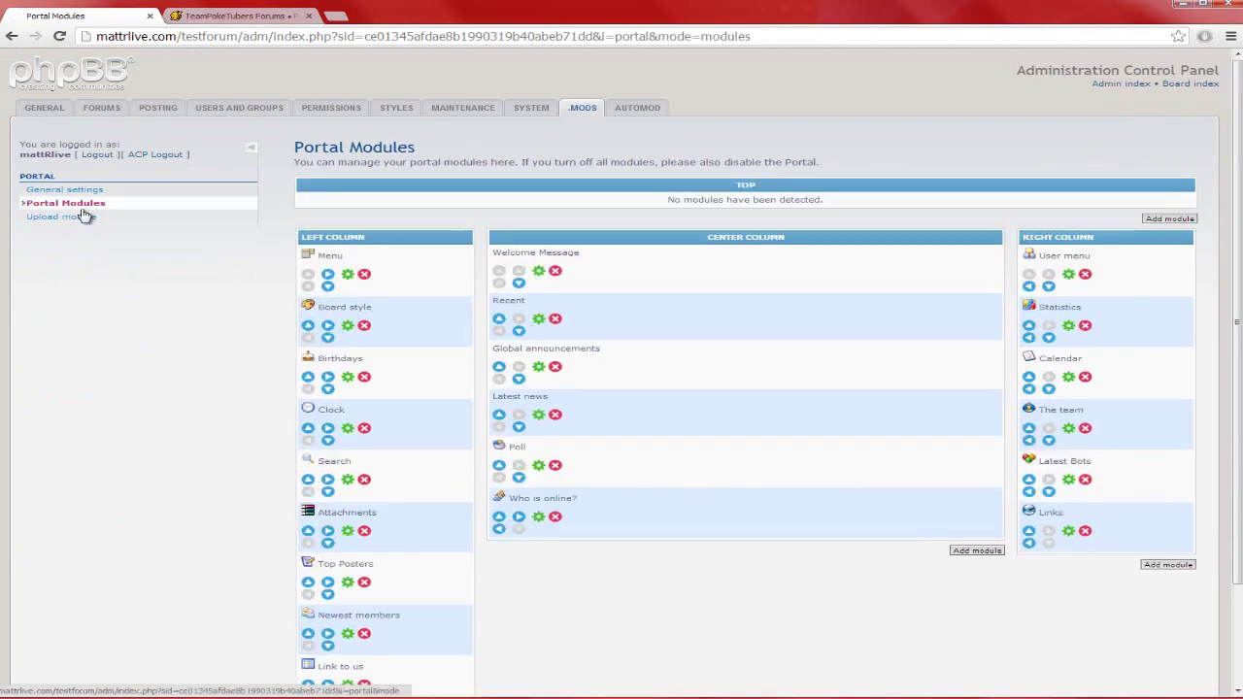
scroll(827, 505, down, 3)
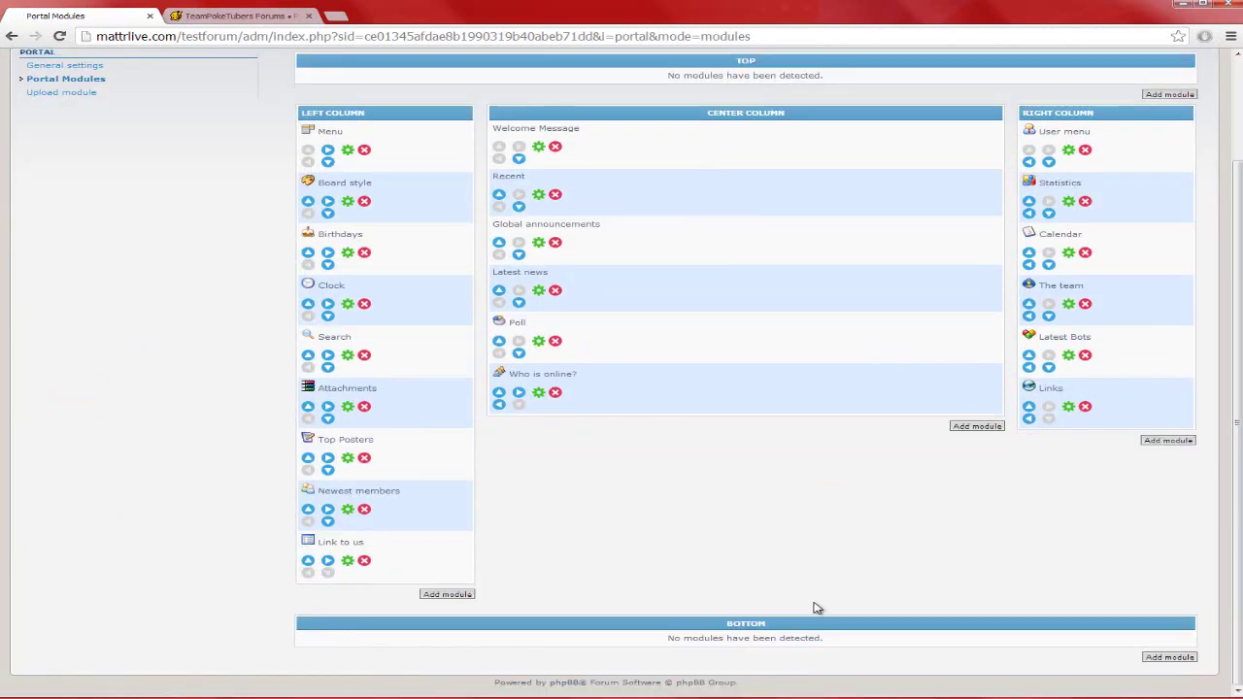
scroll(625, 491, up, 3)
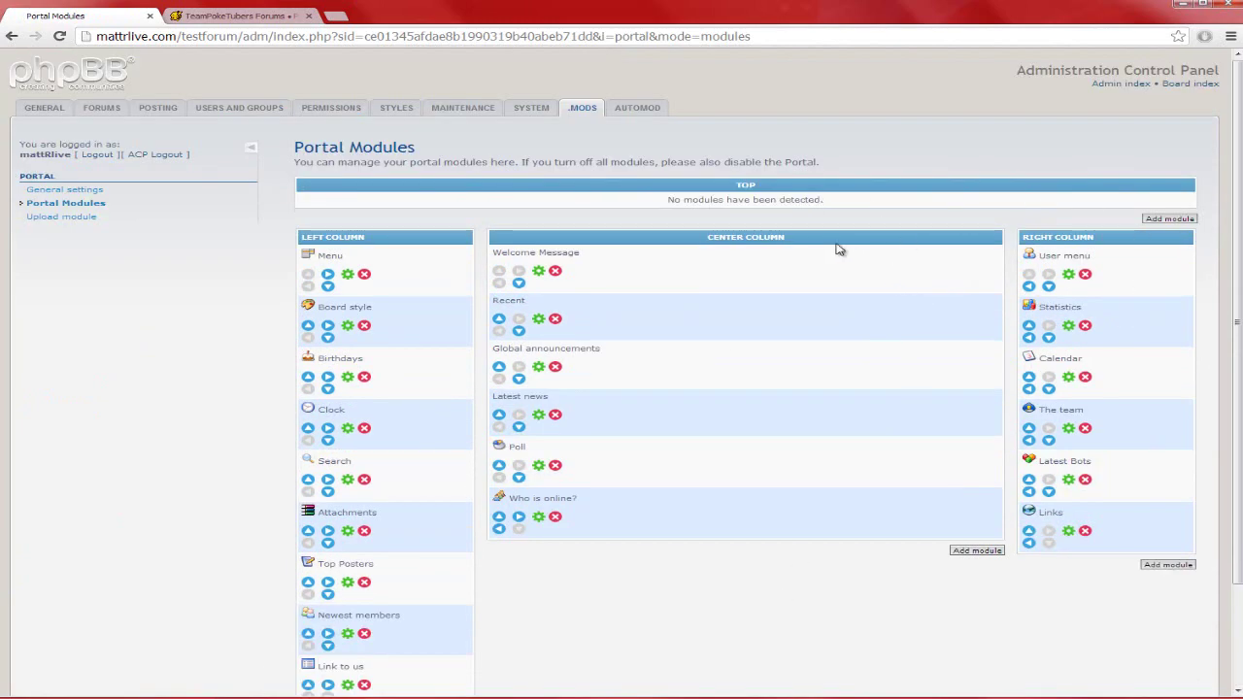
- Browse the TeamPokeTubers board index, briefly recheck Portal Modules, then return to the forum's categories
click(248, 15)
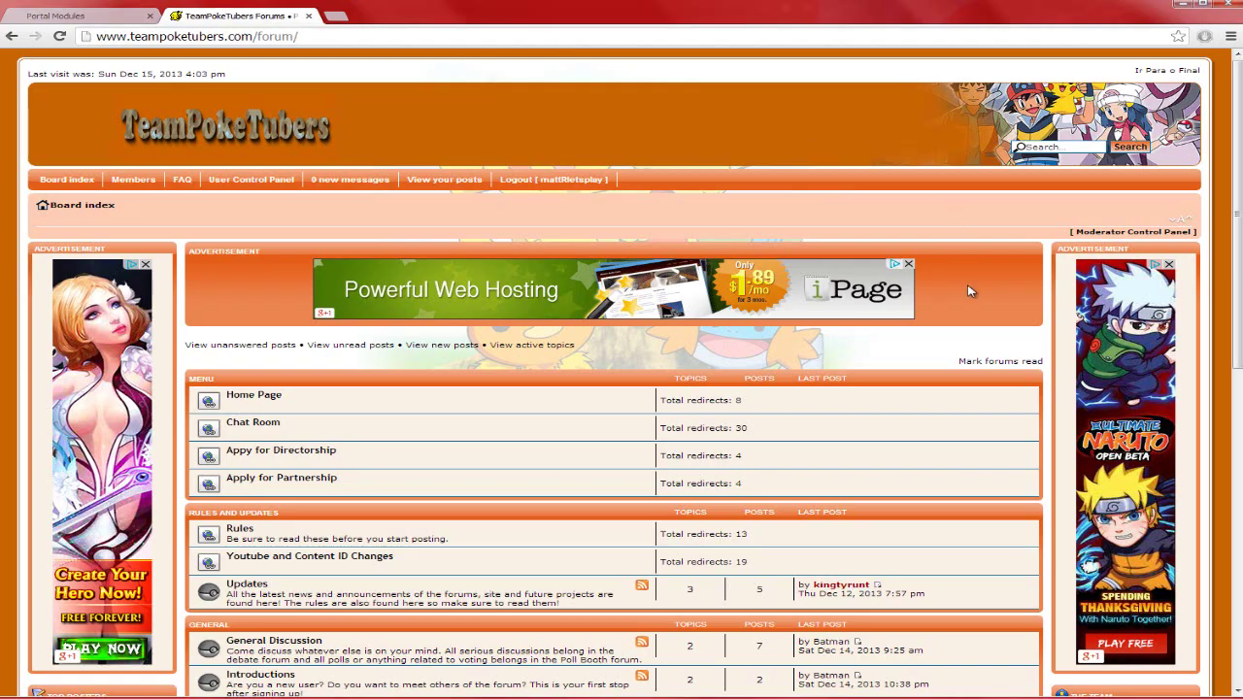
scroll(693, 356, down, 3)
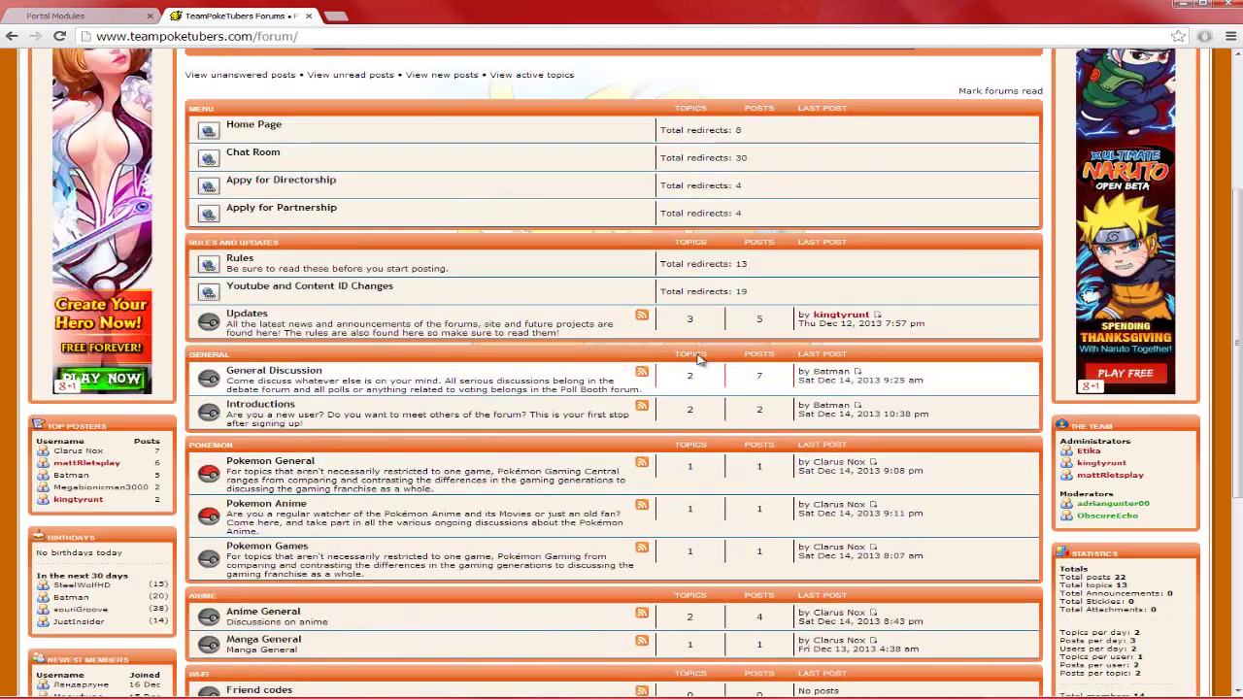
scroll(685, 425, down, 3)
scroll(812, 427, up, 6)
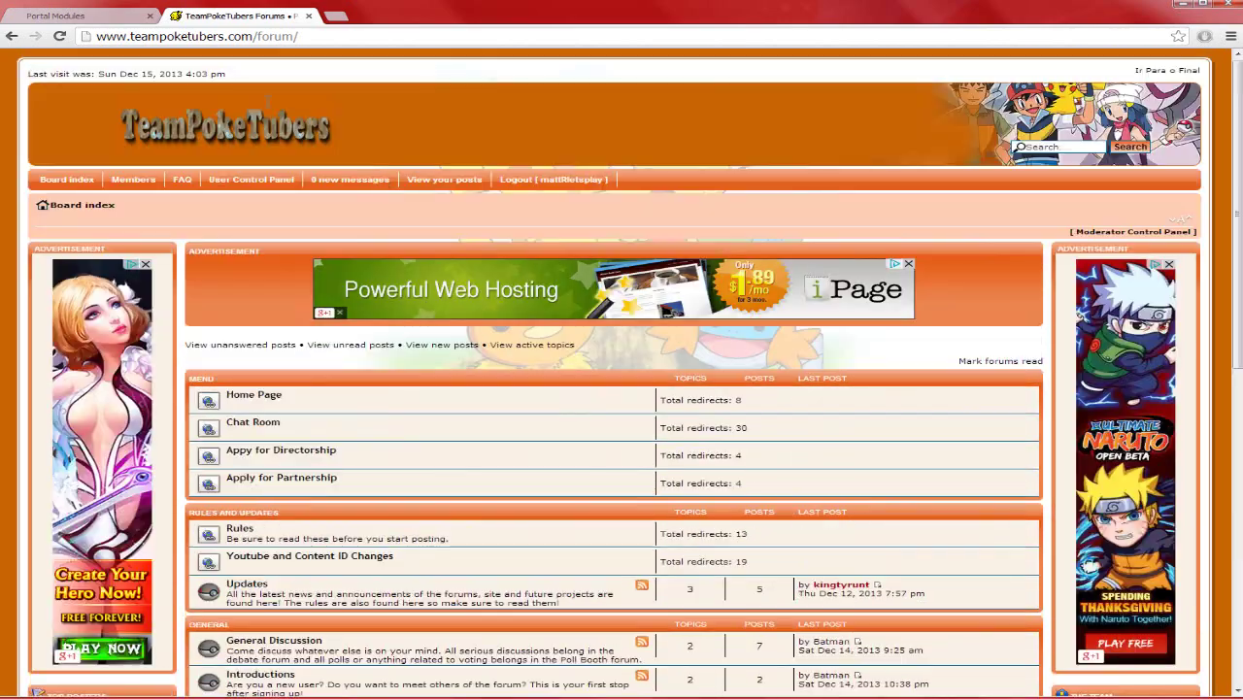
key(ctrl+shift+Tab)
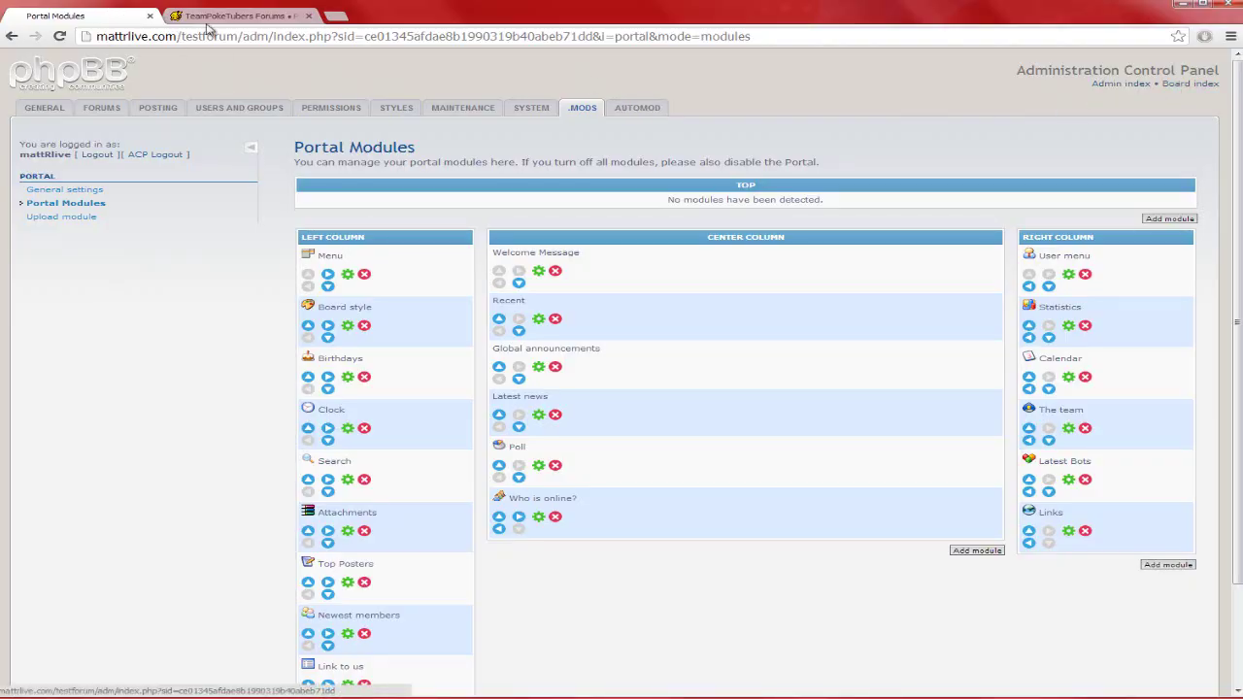
key(ctrl+Tab)
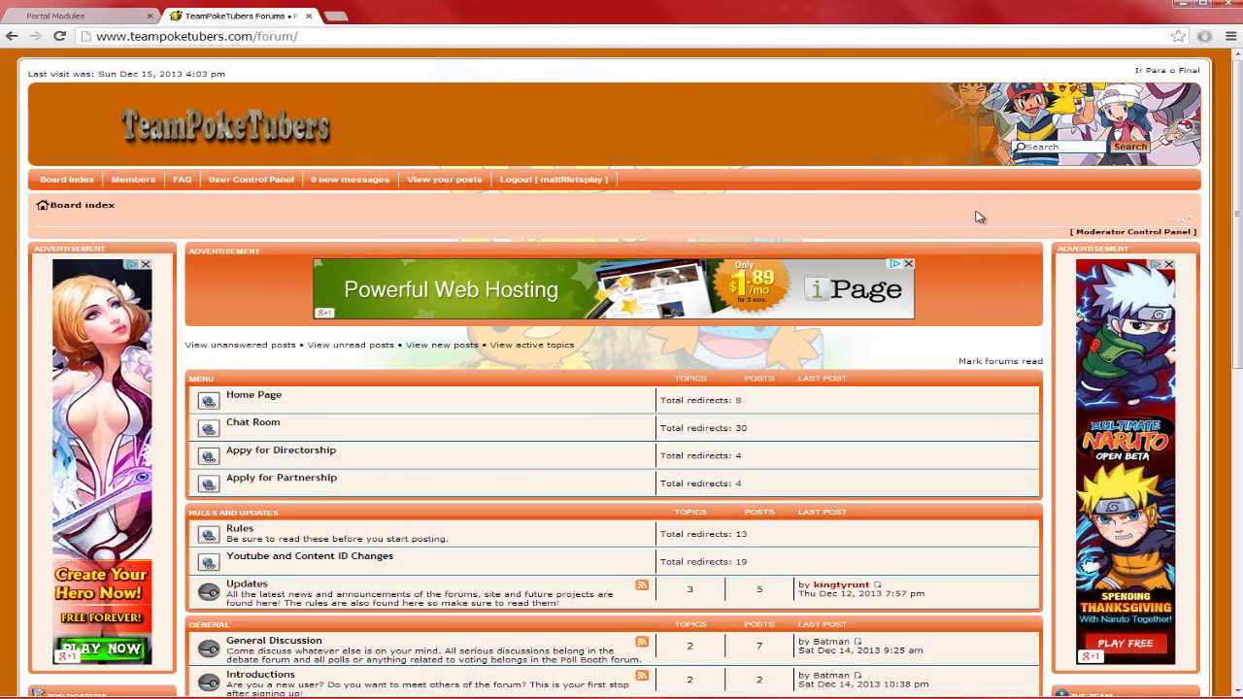
scroll(978, 216, down, 2)
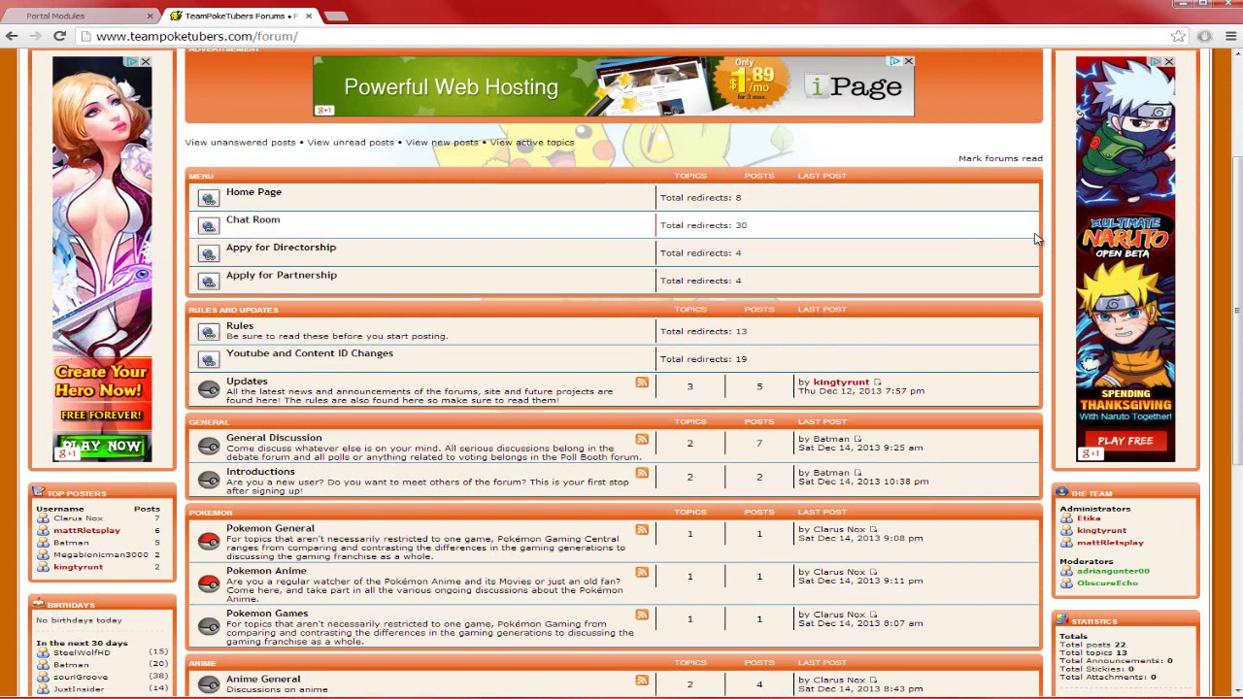